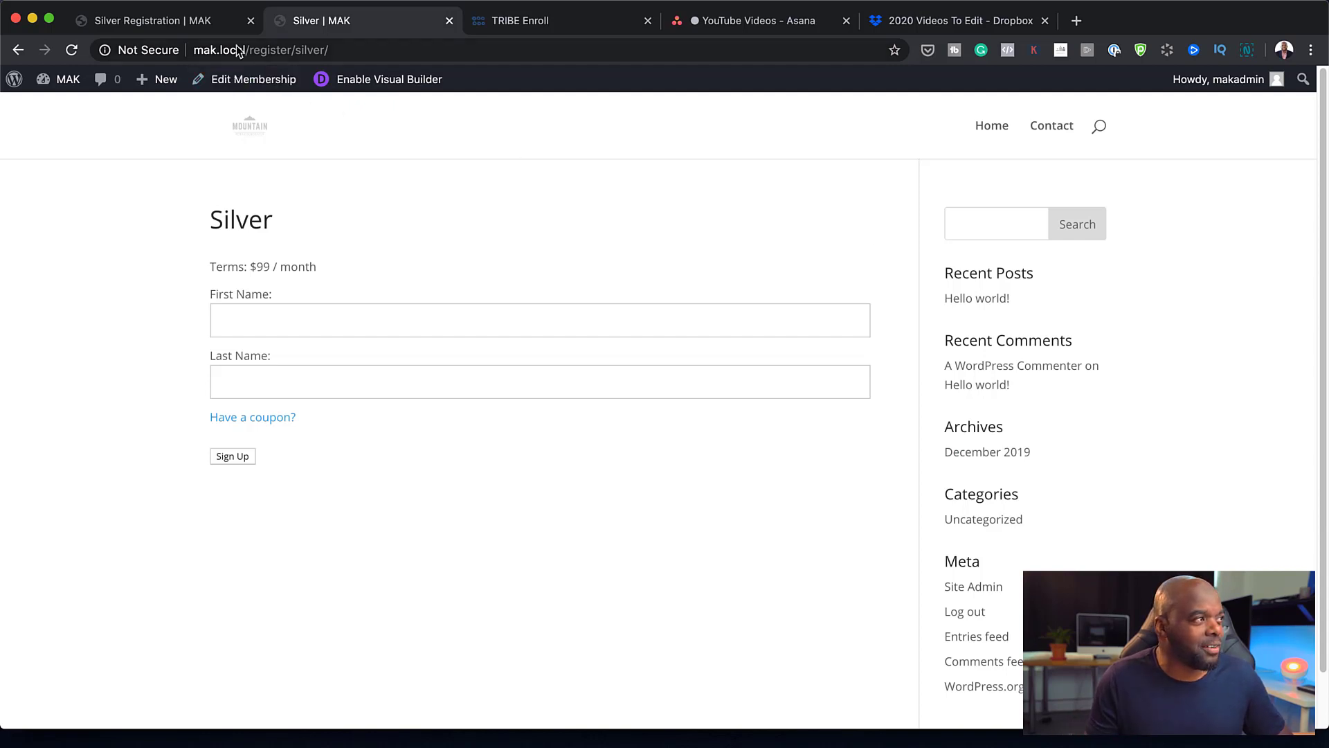
# Review the finished Silver Registration page, its hero heading and form fields, and return to the default Silver membership page for comparison
pyautogui.click(205, 30)
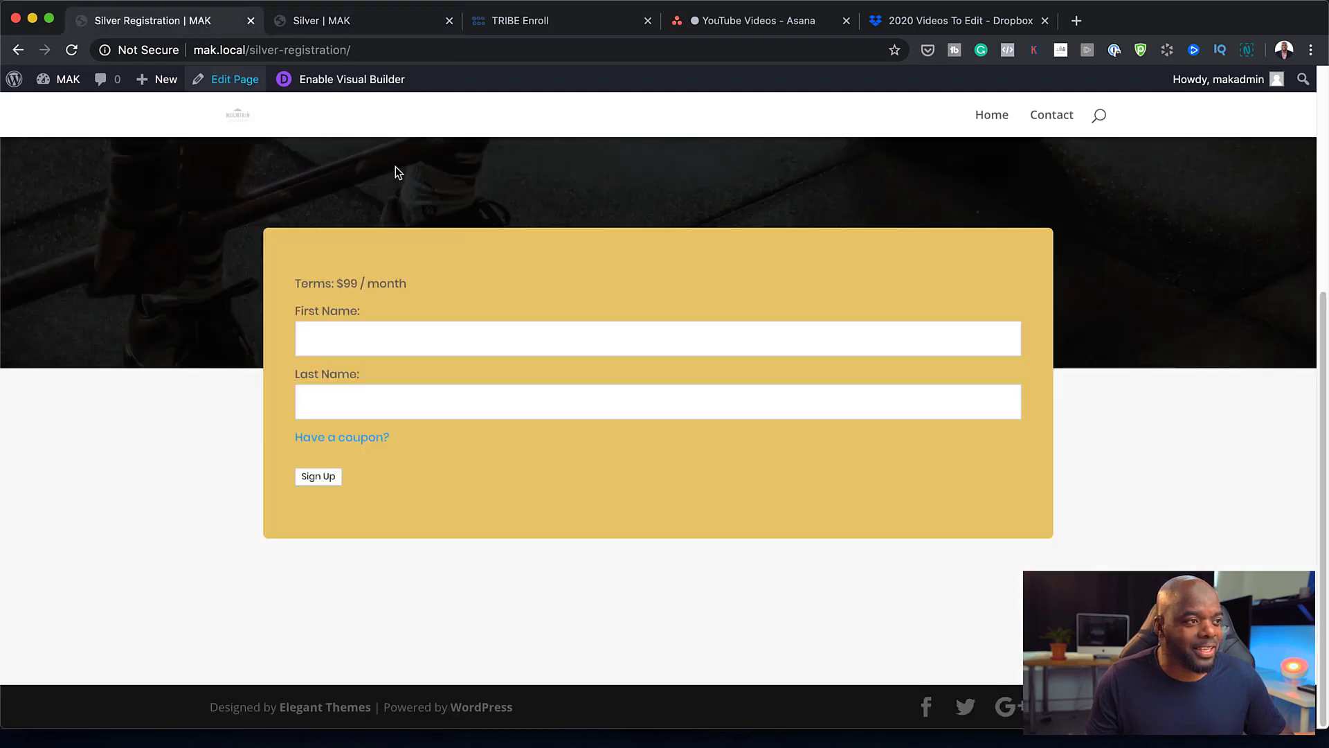
pyautogui.scroll(5, 1110, 442)
pyautogui.scroll(2, 1112, 444)
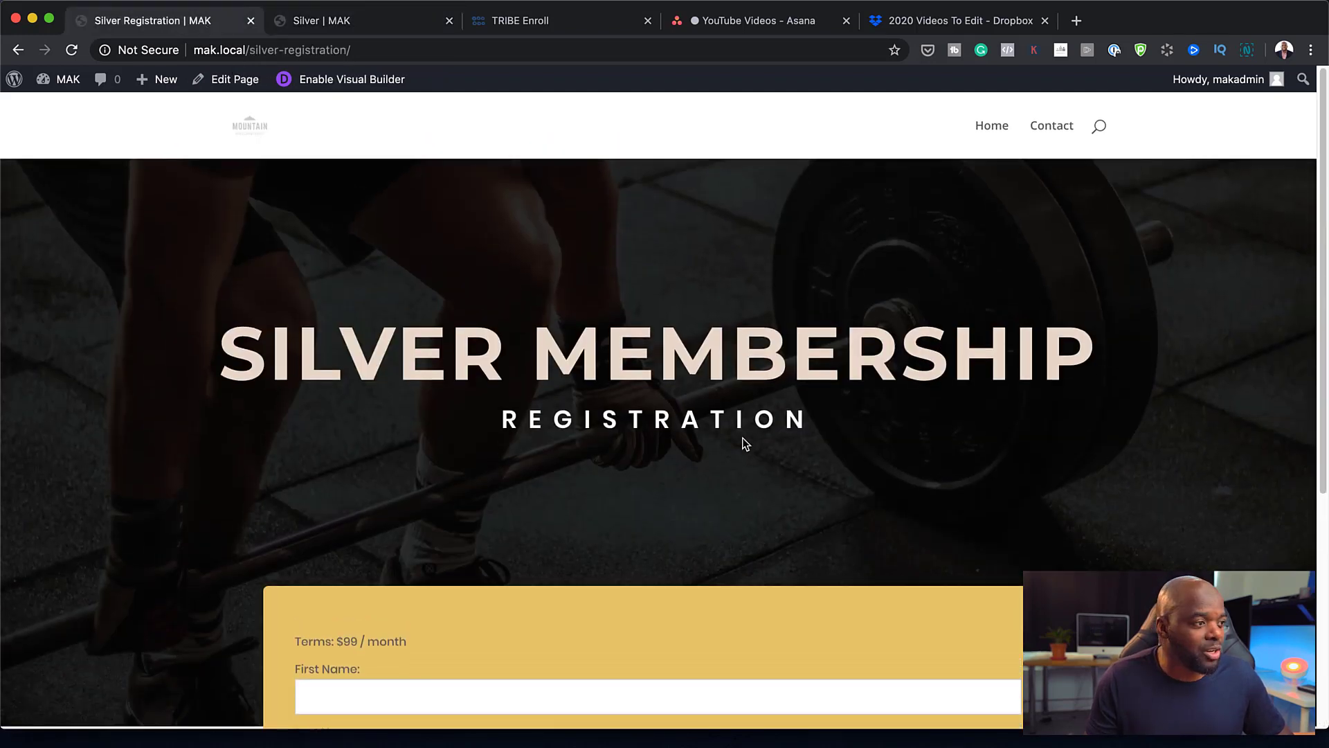
pyautogui.scroll(-5, 825, 604)
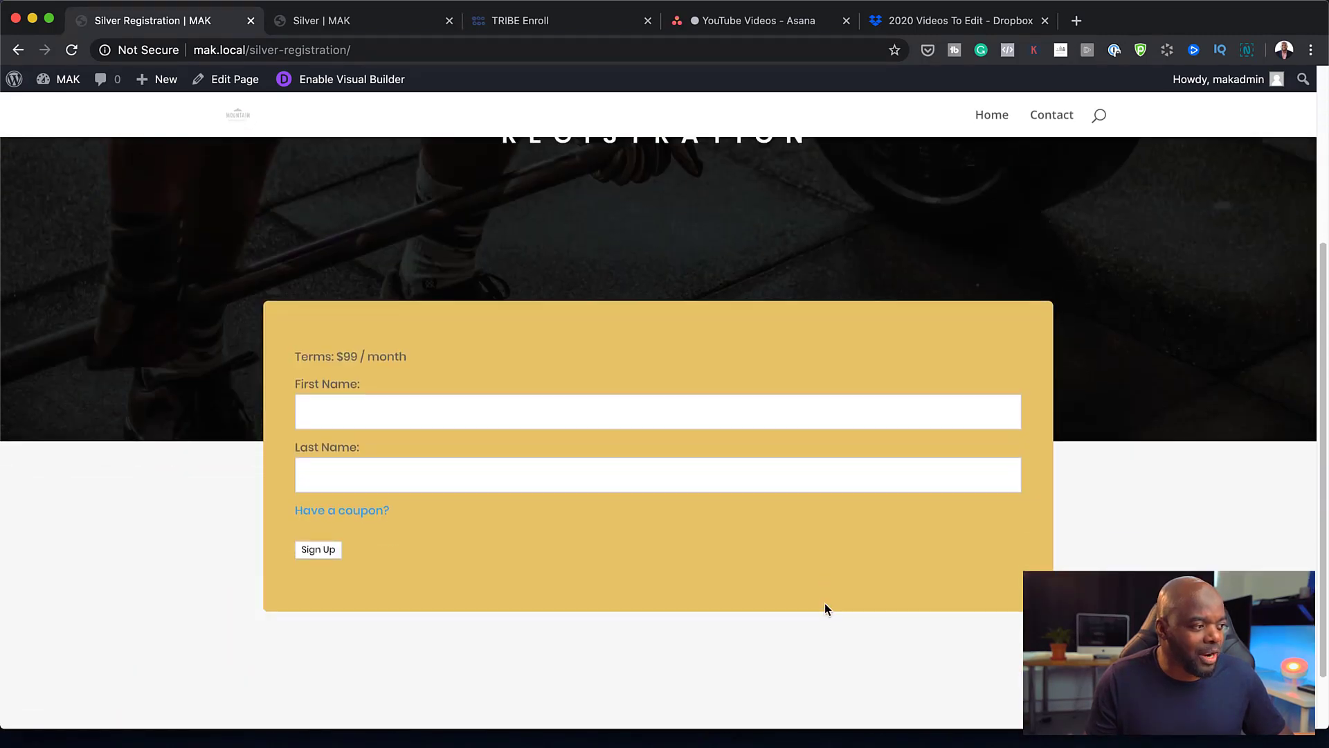
pyautogui.click(380, 410)
pyautogui.click(354, 472)
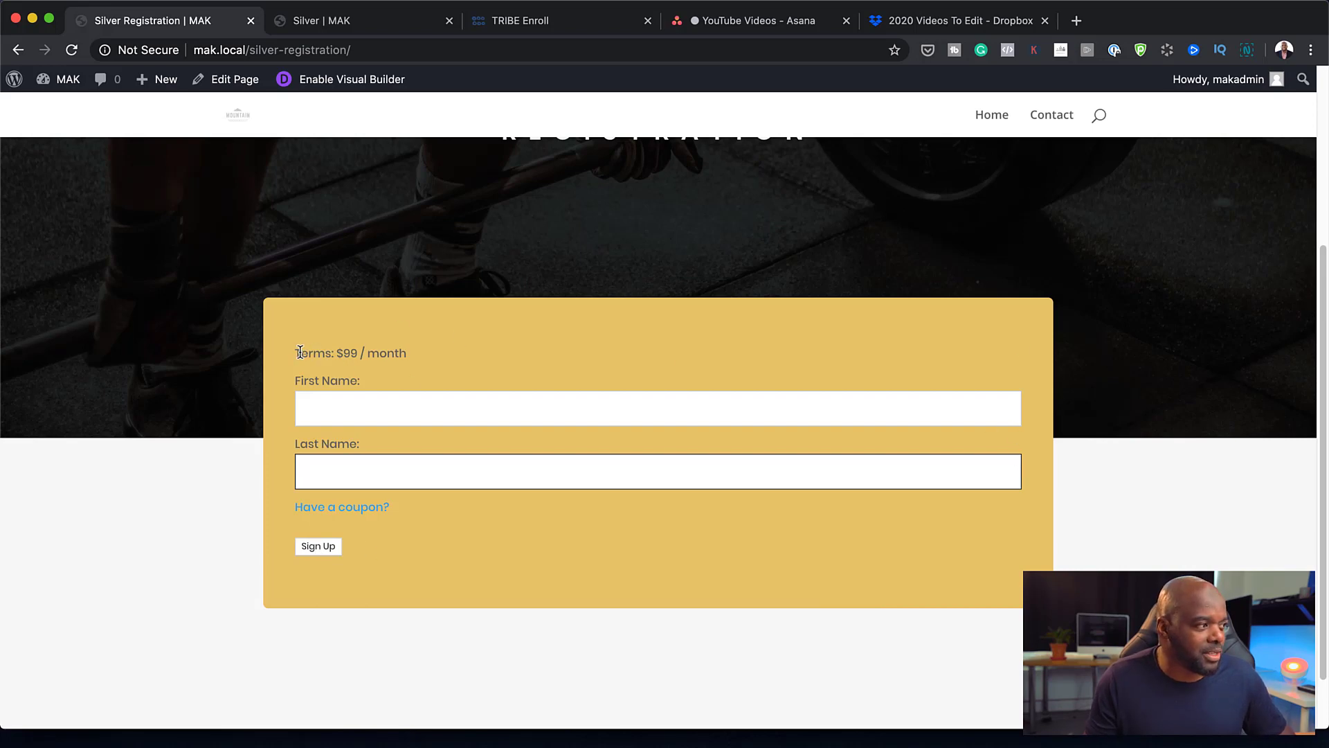
pyautogui.scroll(5, 1190, 434)
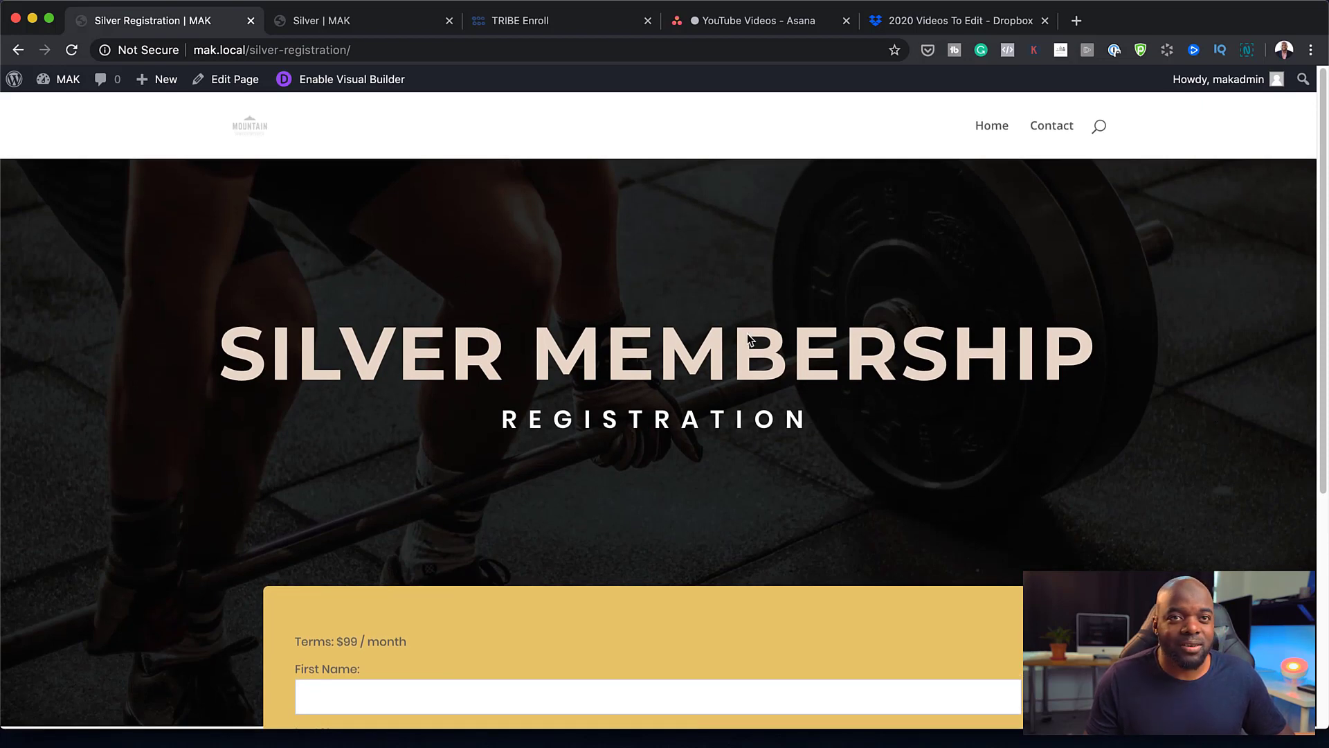
pyautogui.click(356, 24)
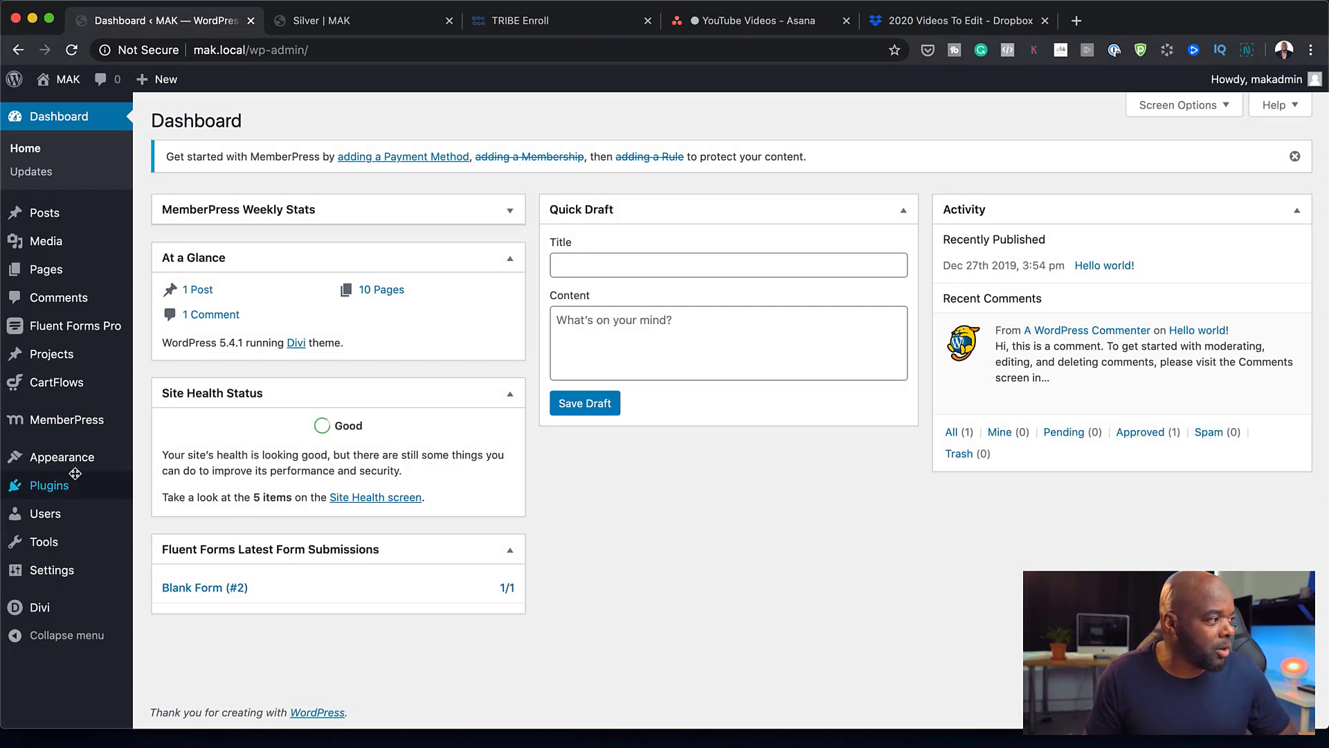
# Open the Silver membership for editing in MemberPress at its Membership Options, and check its default registration page
pyautogui.moveTo(61, 430)
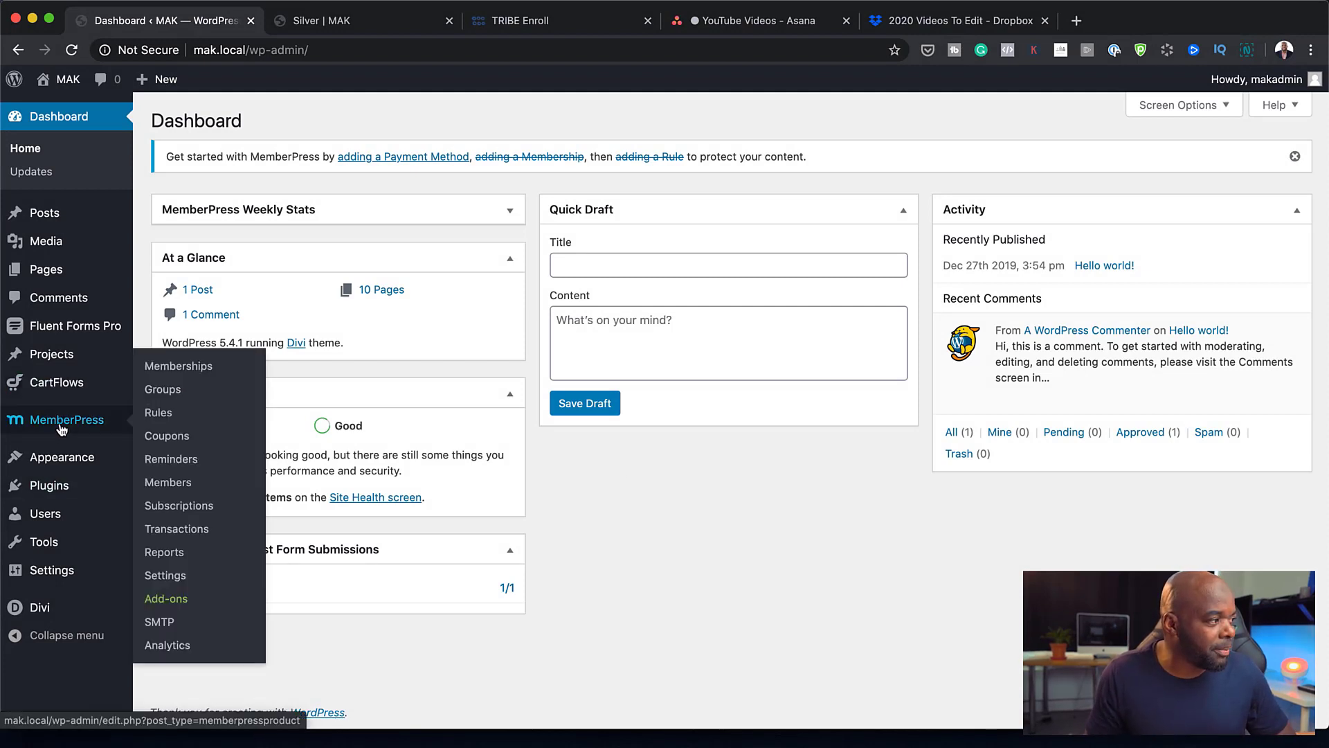
pyautogui.click(194, 372)
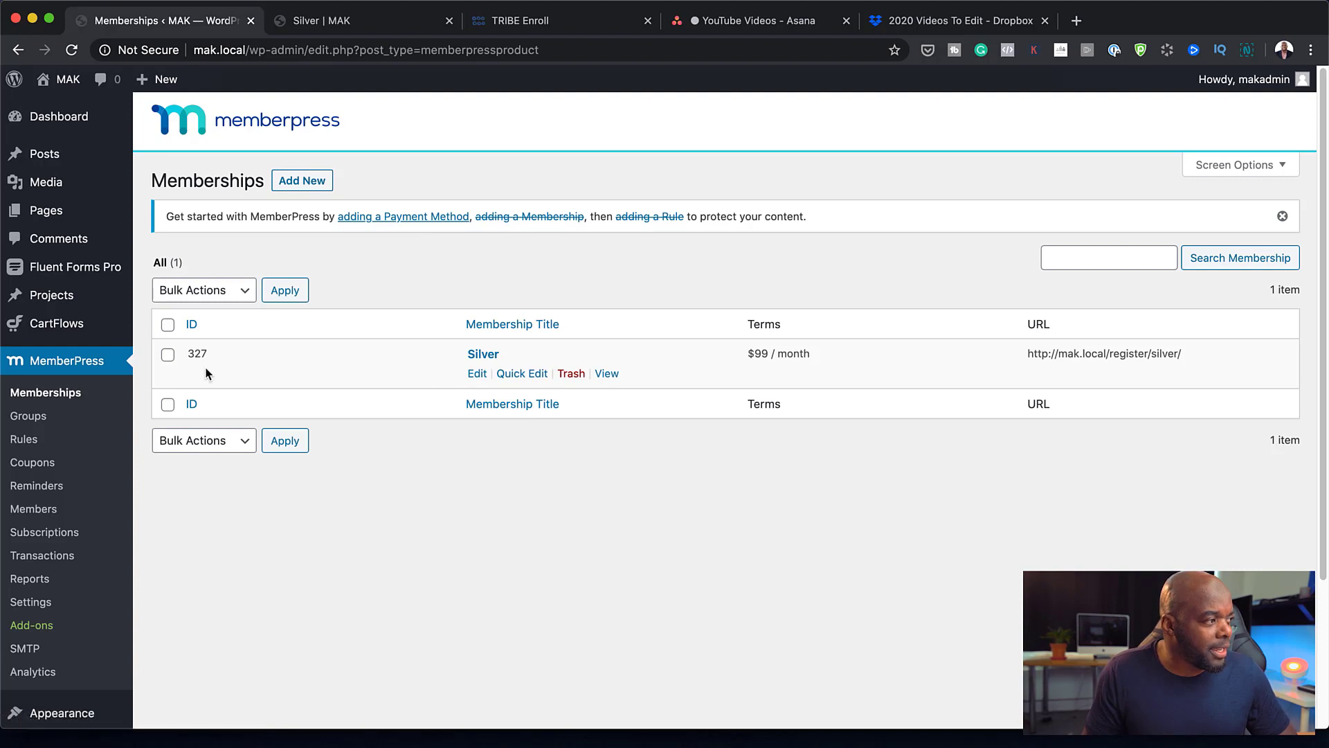
pyautogui.click(476, 376)
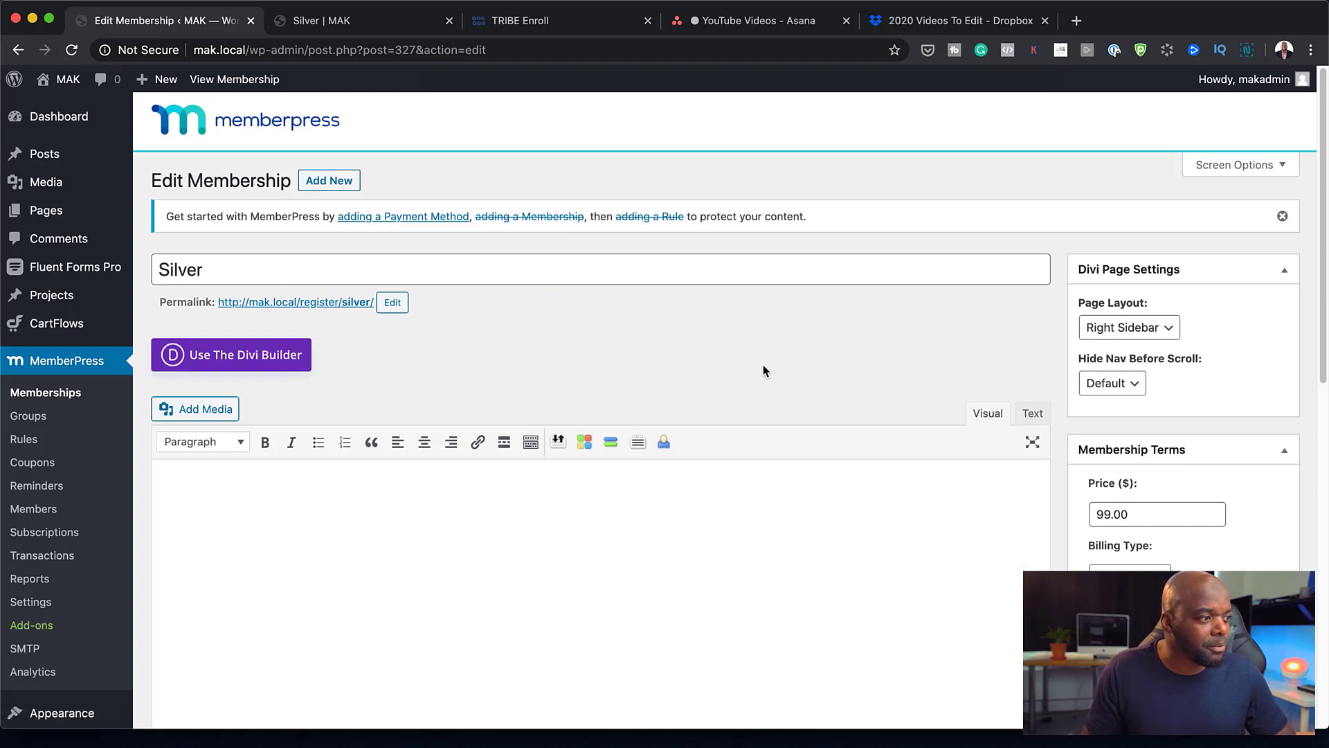
pyautogui.scroll(-6, 804, 423)
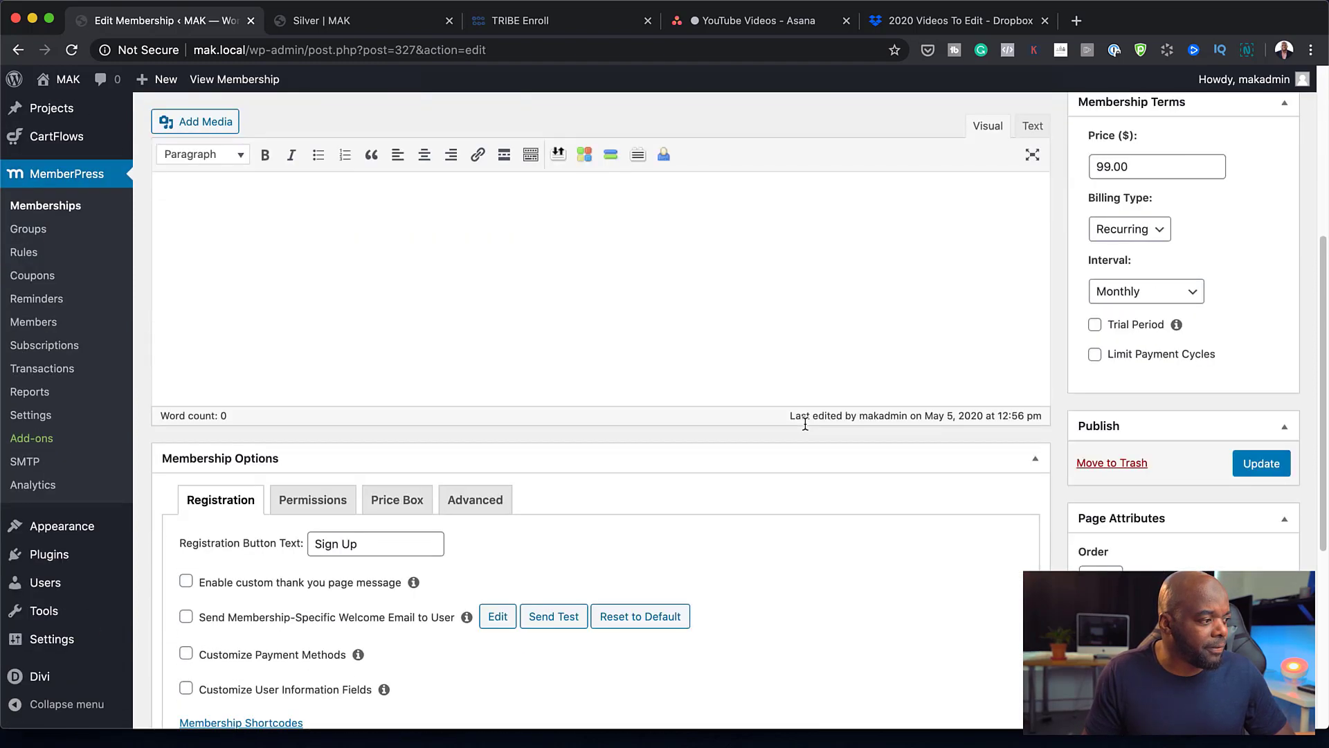
pyautogui.scroll(-4, 806, 429)
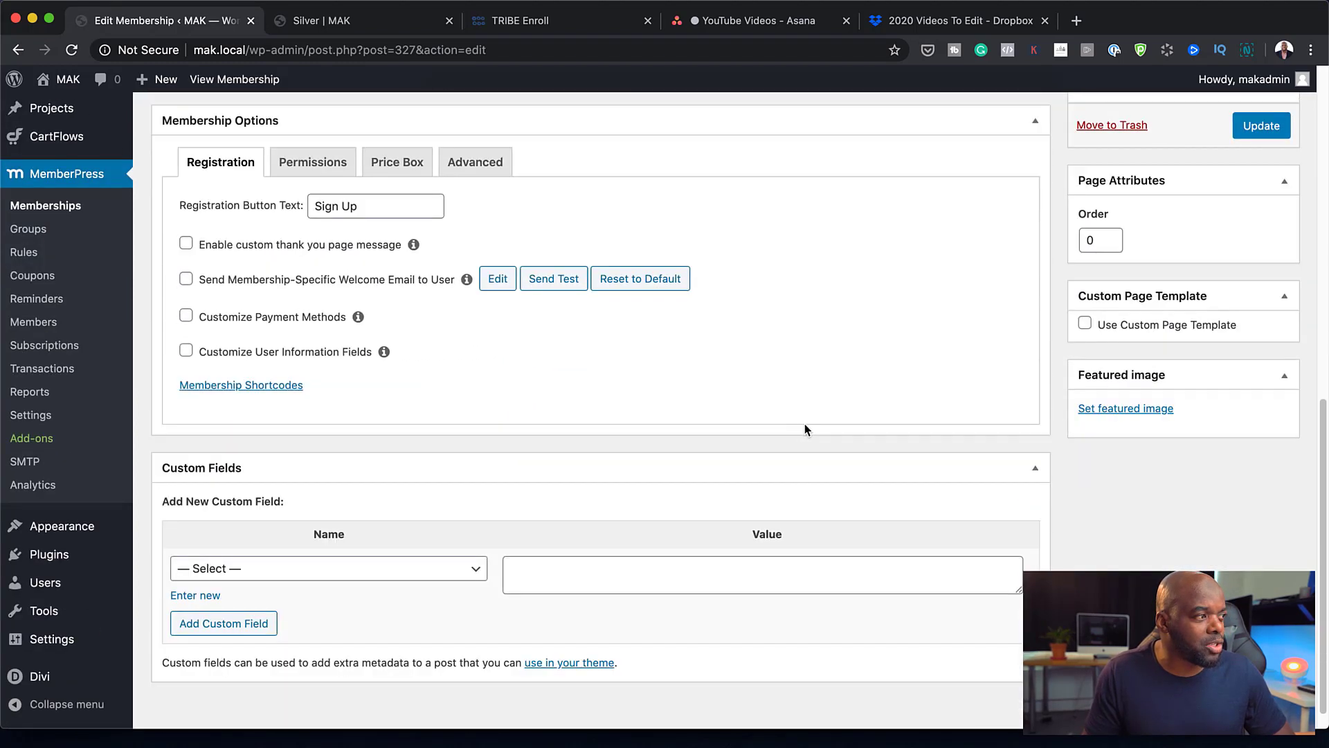
pyautogui.click(348, 27)
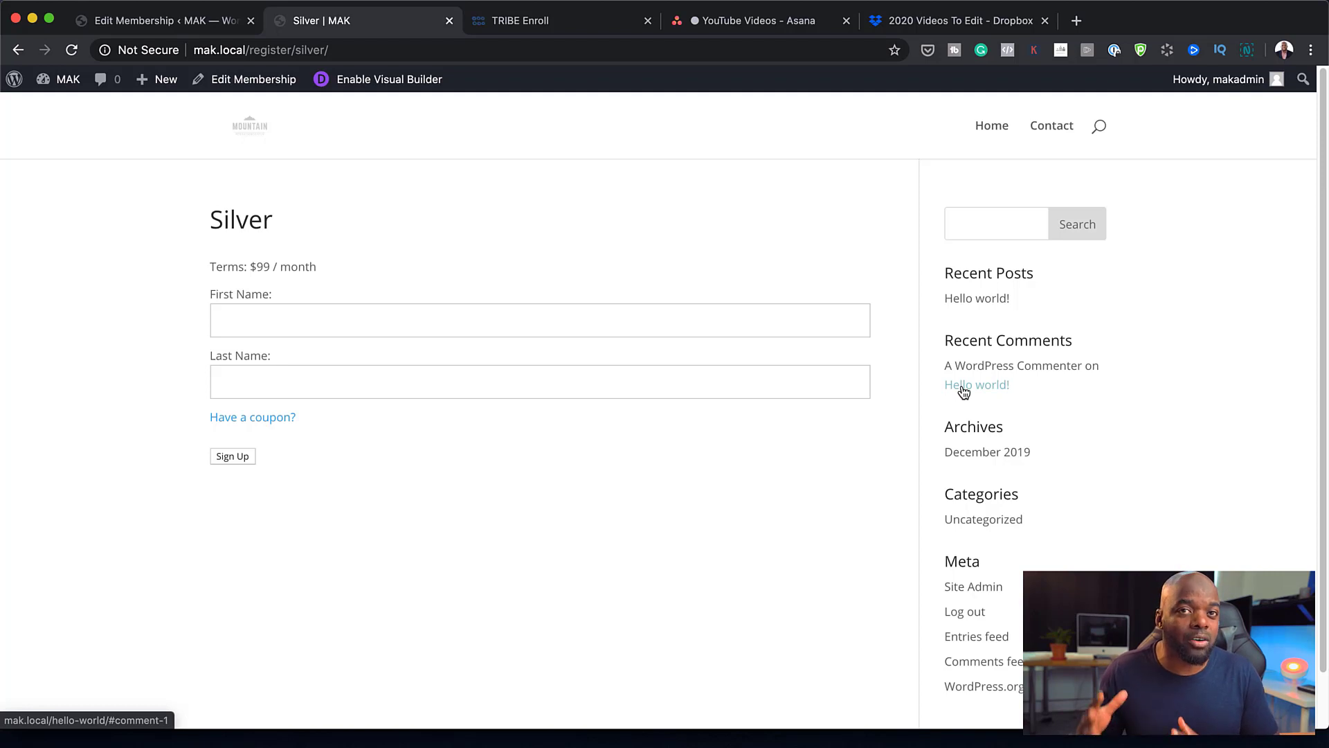
pyautogui.click(208, 28)
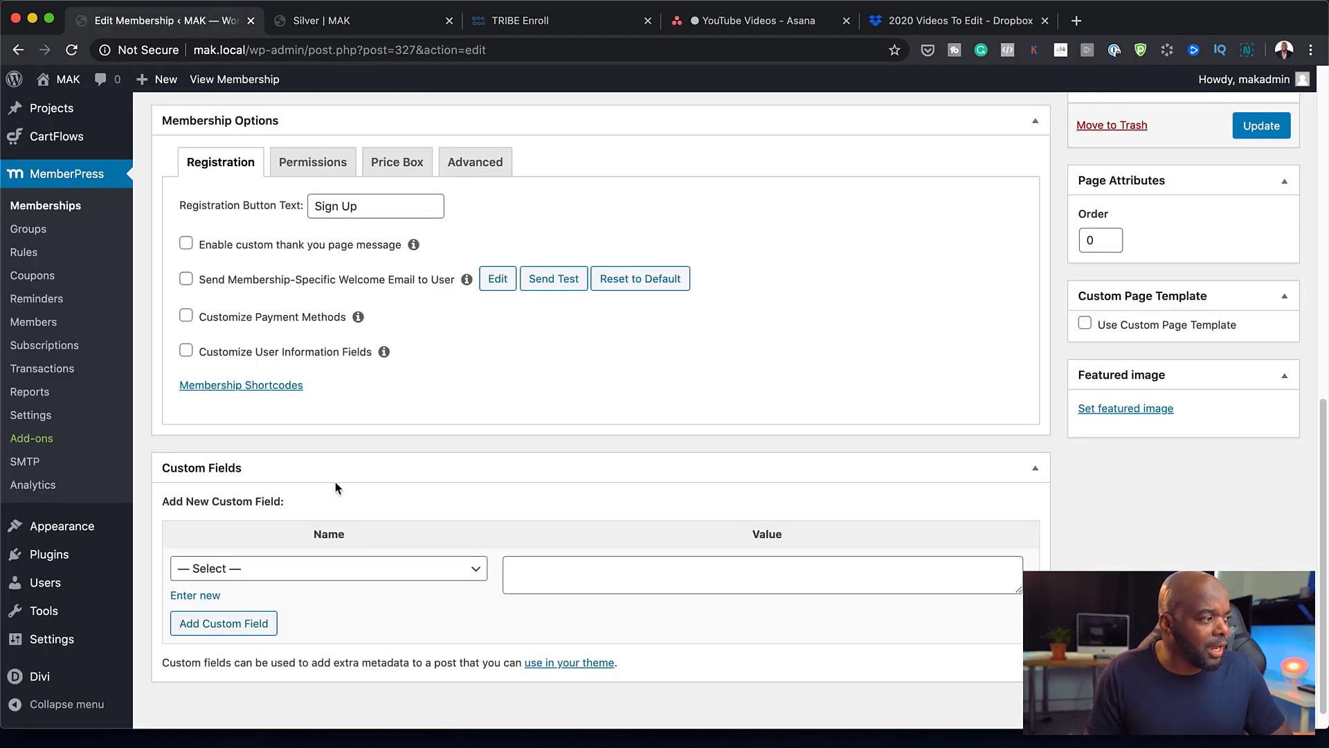
# Show the membership shortcodes and select the registration form shortcode meant for any other page, [mepr-membership-registration-form id="327"]
pyautogui.scroll(2, 578, 477)
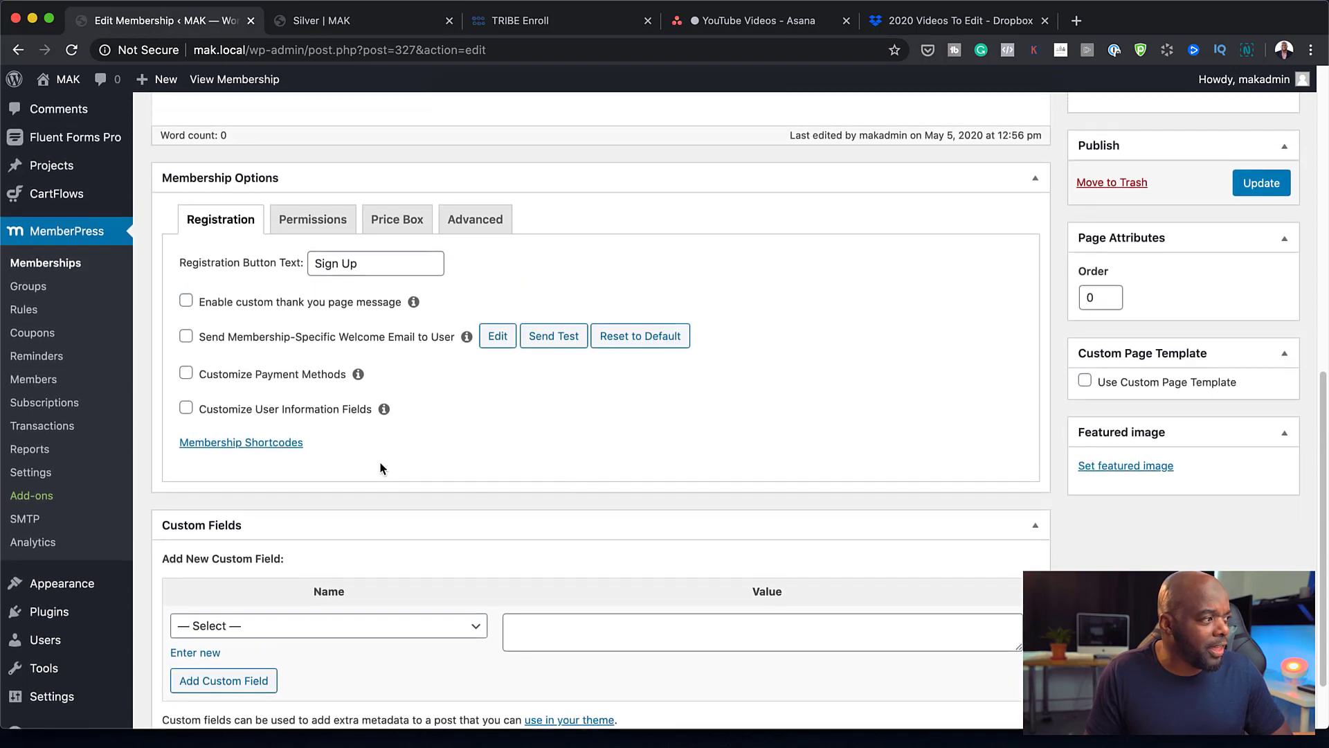
pyautogui.click(238, 445)
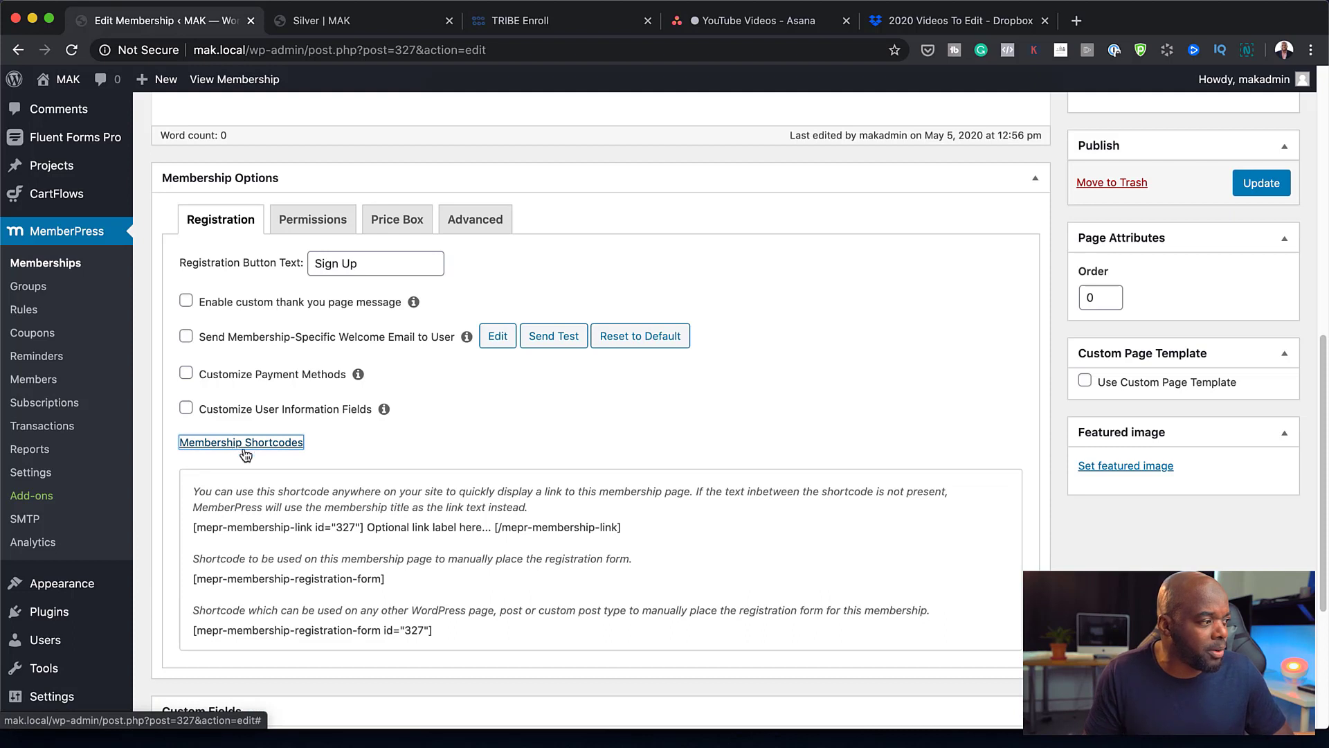
pyautogui.moveTo(434, 632); pyautogui.dragTo(188, 631)
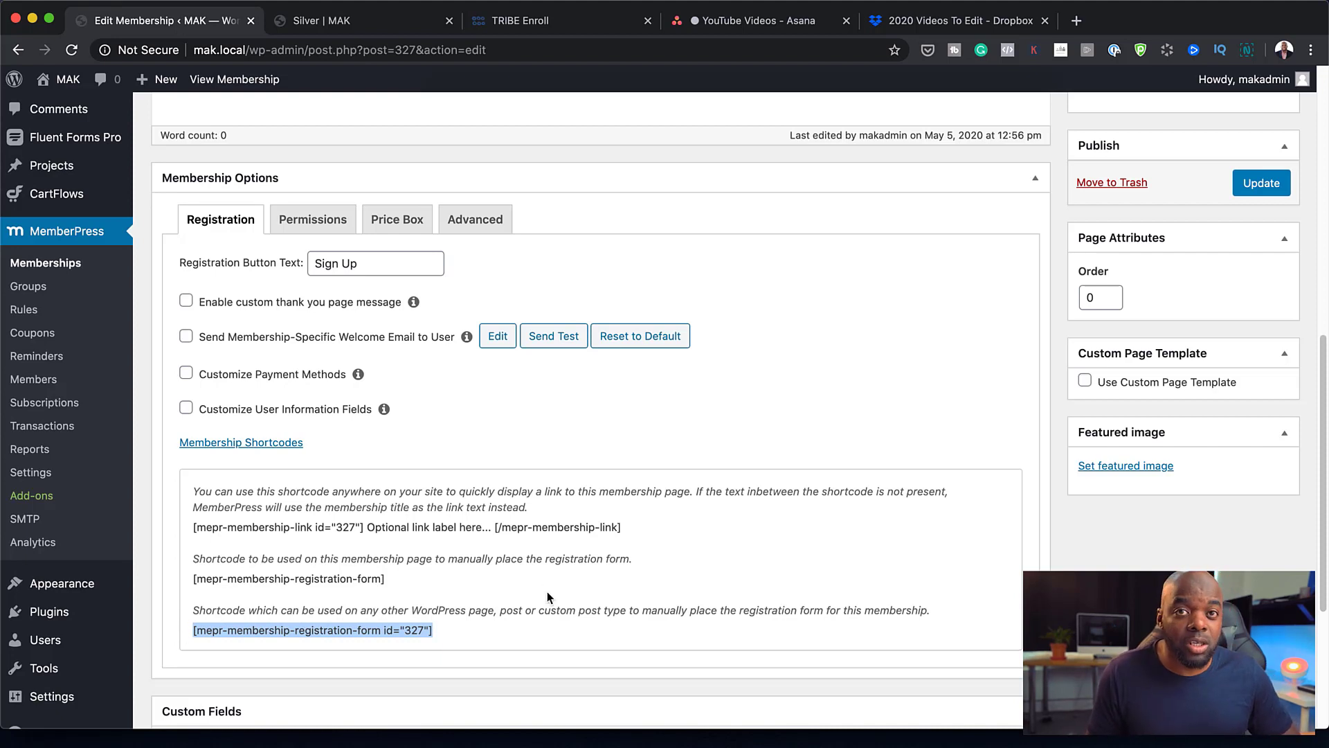
# Add a new page titled "Silver Registration" and start building it with the Divi Builder
pyautogui.scroll(2, 461, 458)
pyautogui.scroll(10, 461, 459)
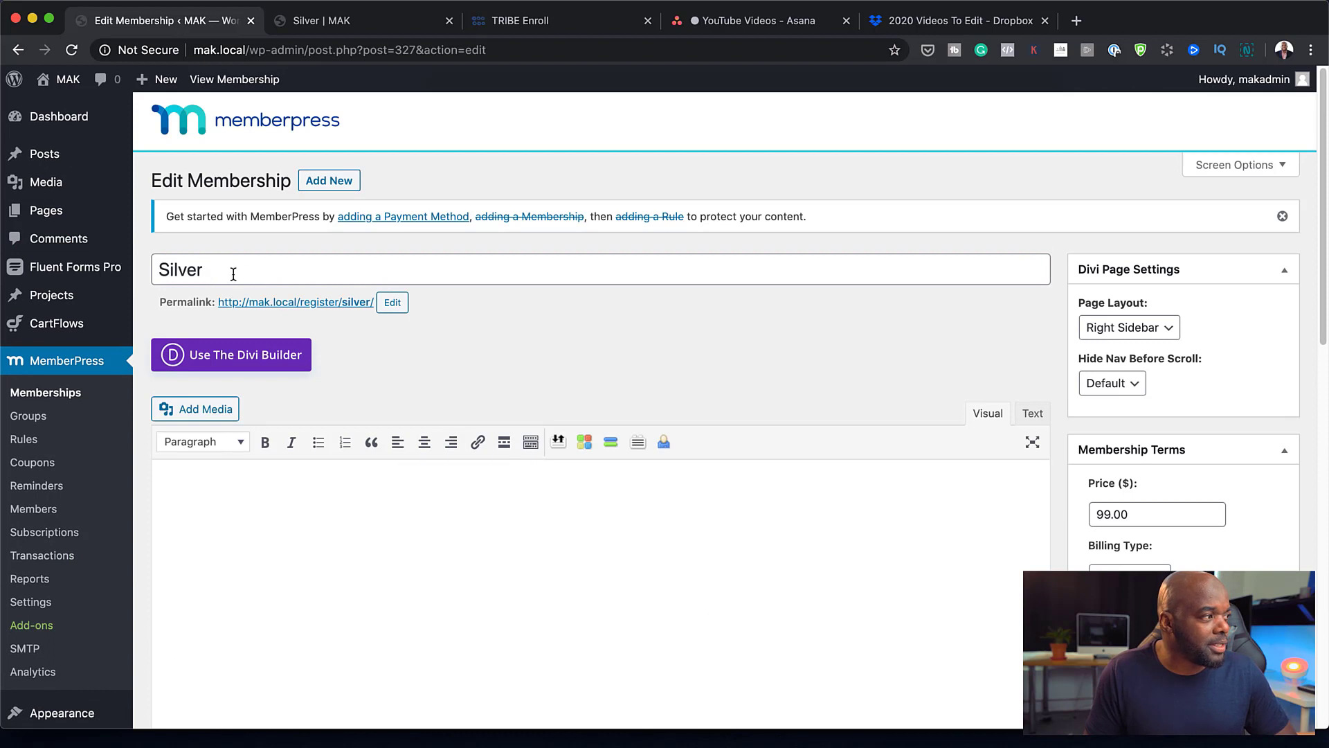
pyautogui.moveTo(46, 211)
pyautogui.click(178, 237)
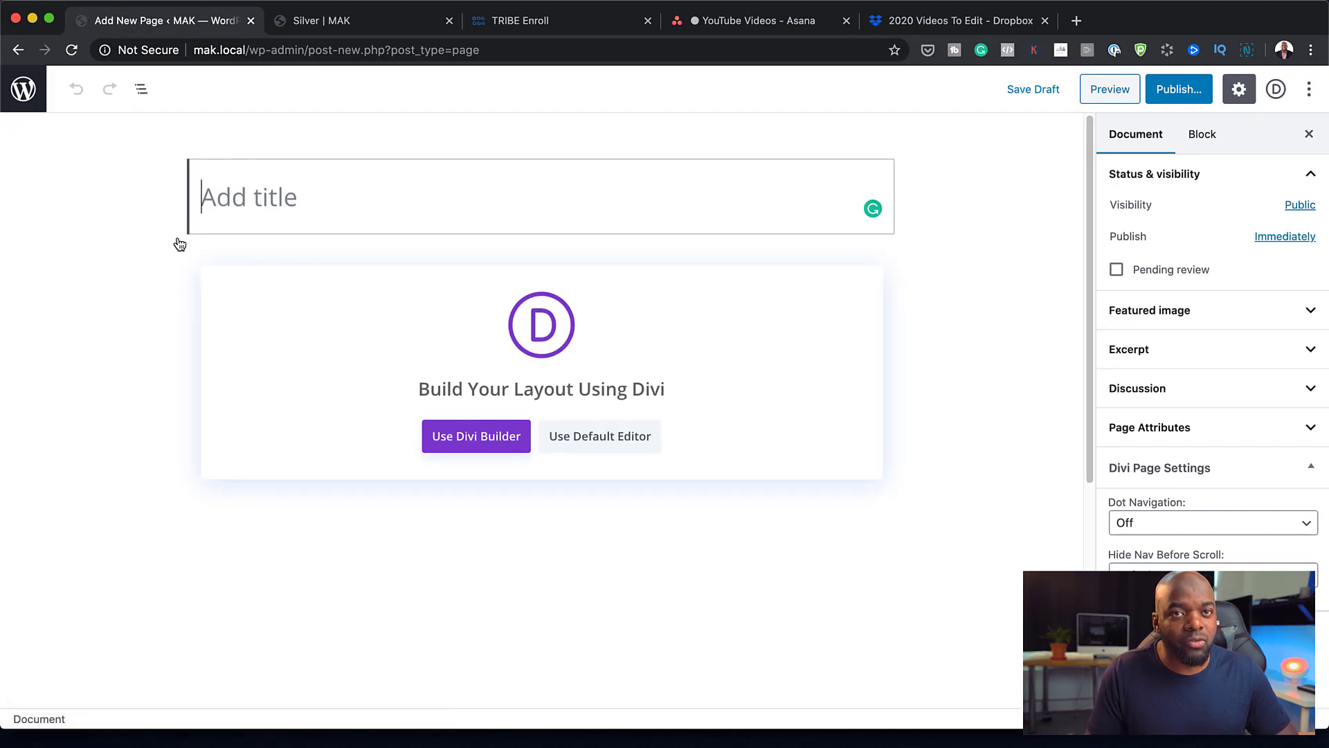
pyautogui.write('Sil')
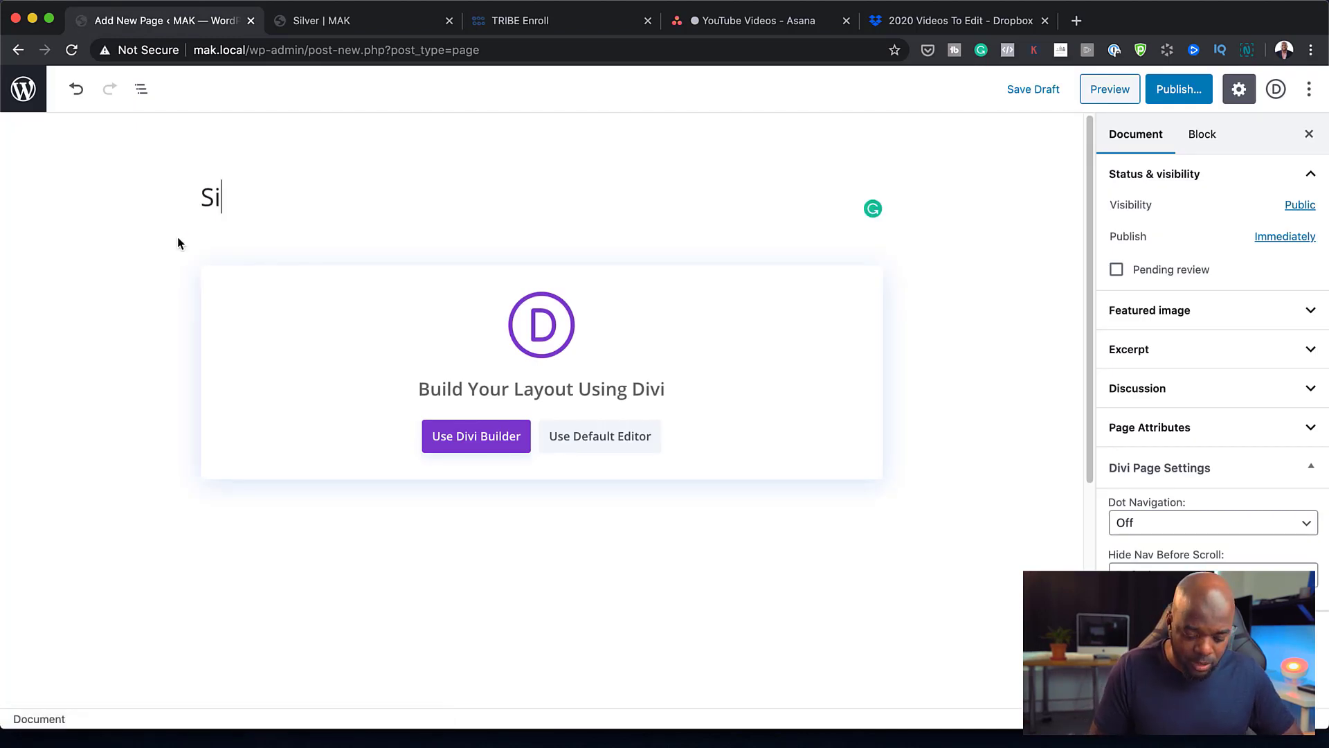
pyautogui.write('ver Regis')
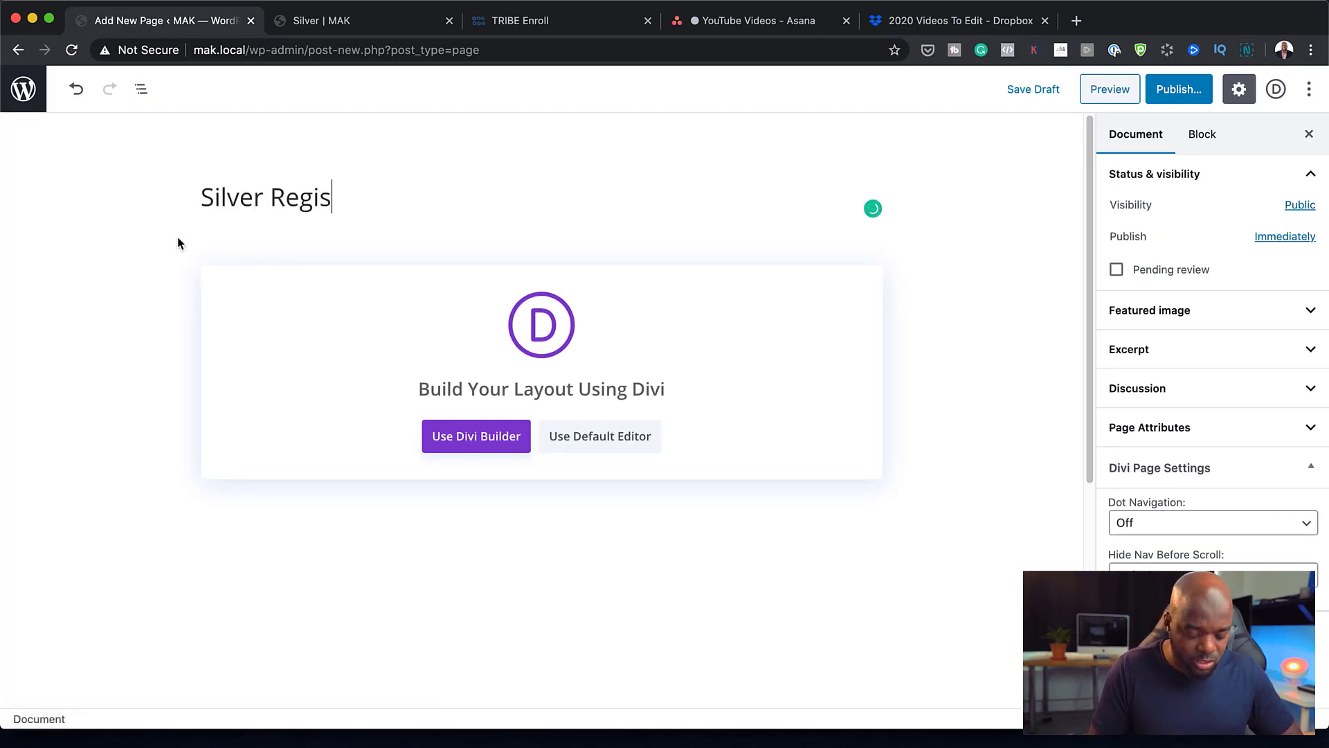
pyautogui.write('tration')
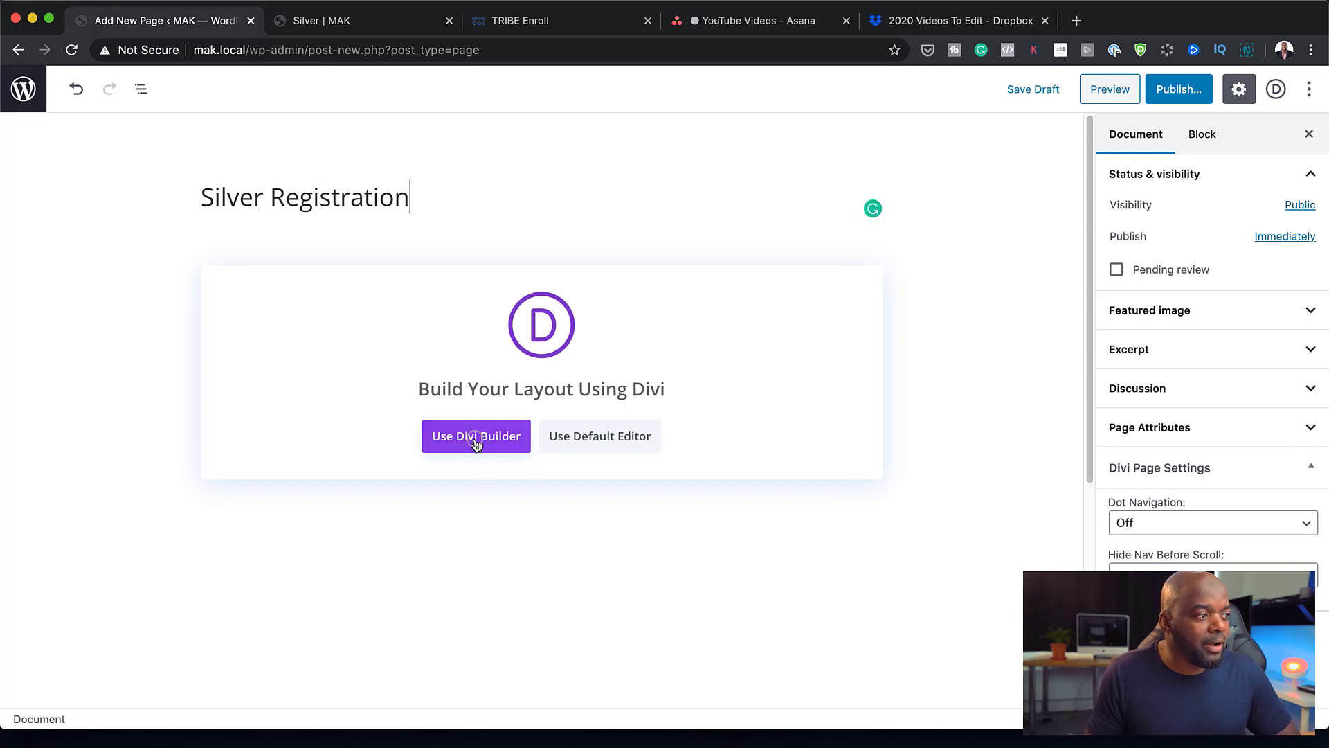
pyautogui.click(475, 438)
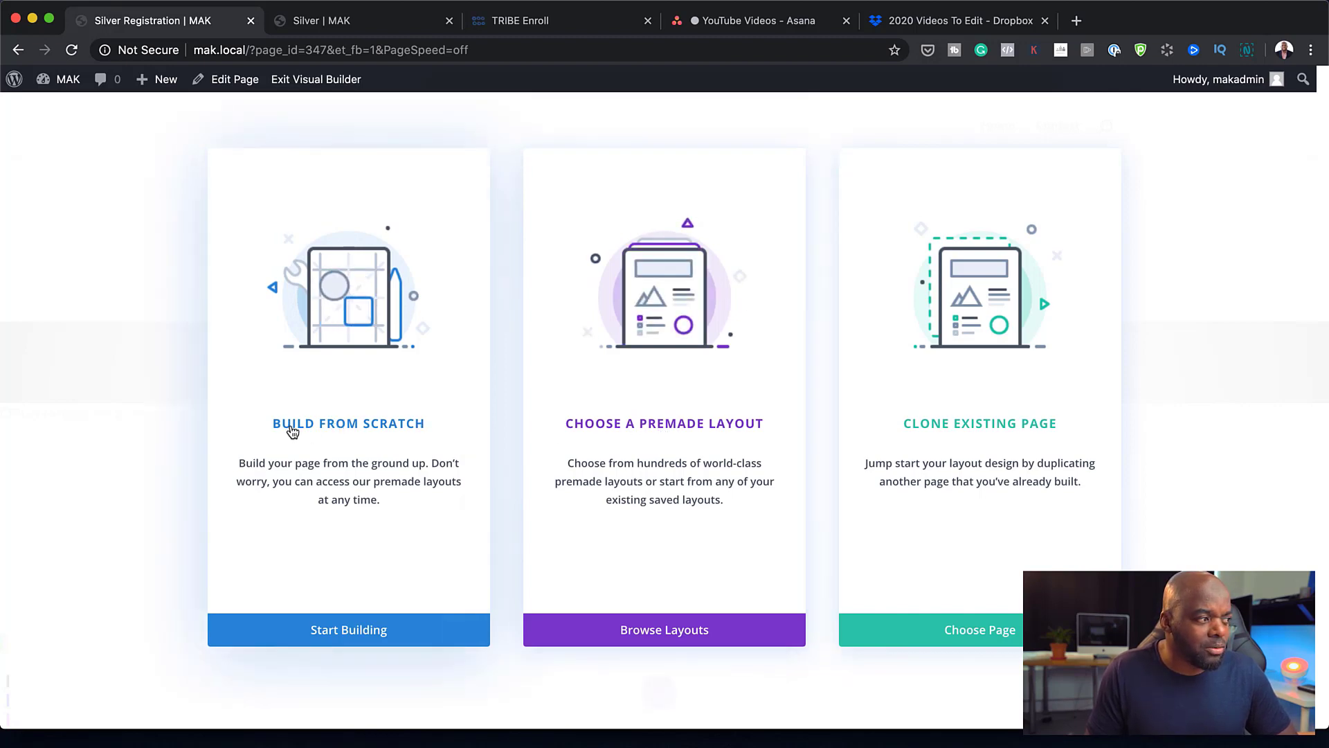
# Load the premade Copywriter Landing Page layout onto the page and look over the result
pyautogui.click(658, 423)
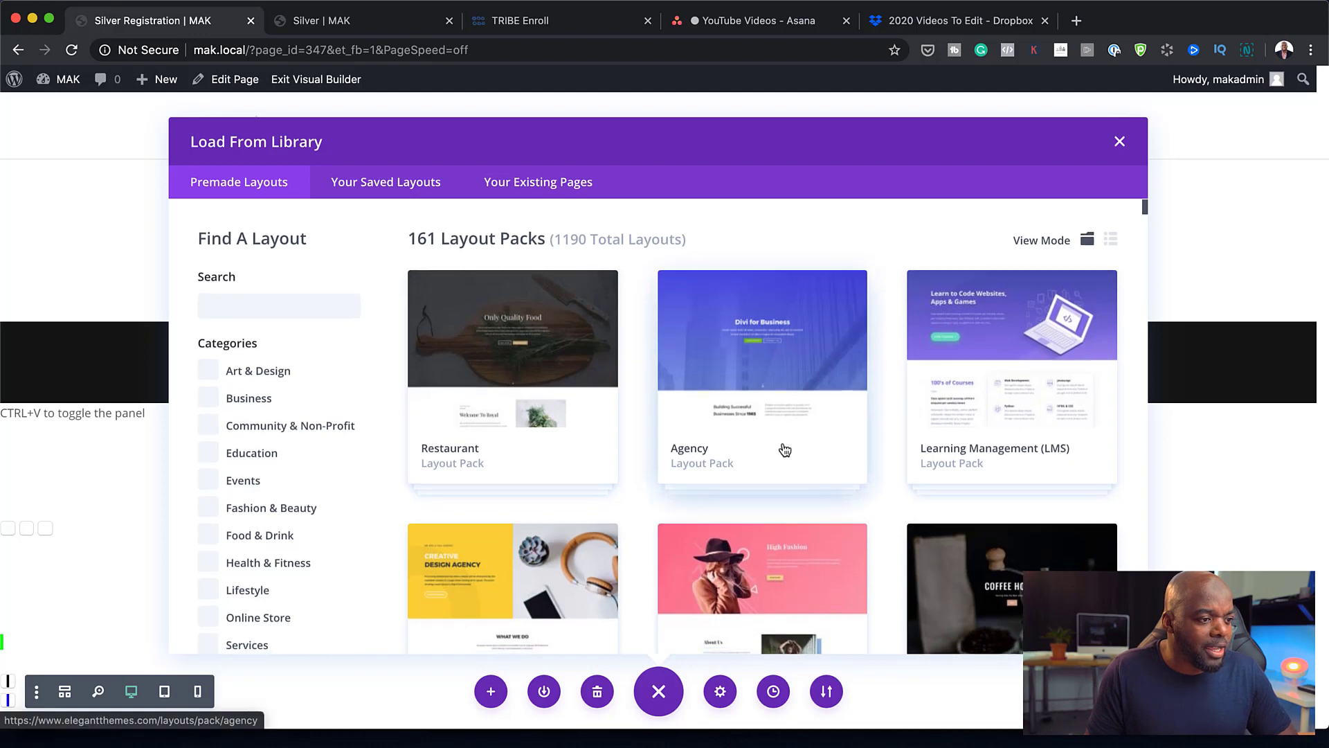
pyautogui.scroll(-5, 782, 449)
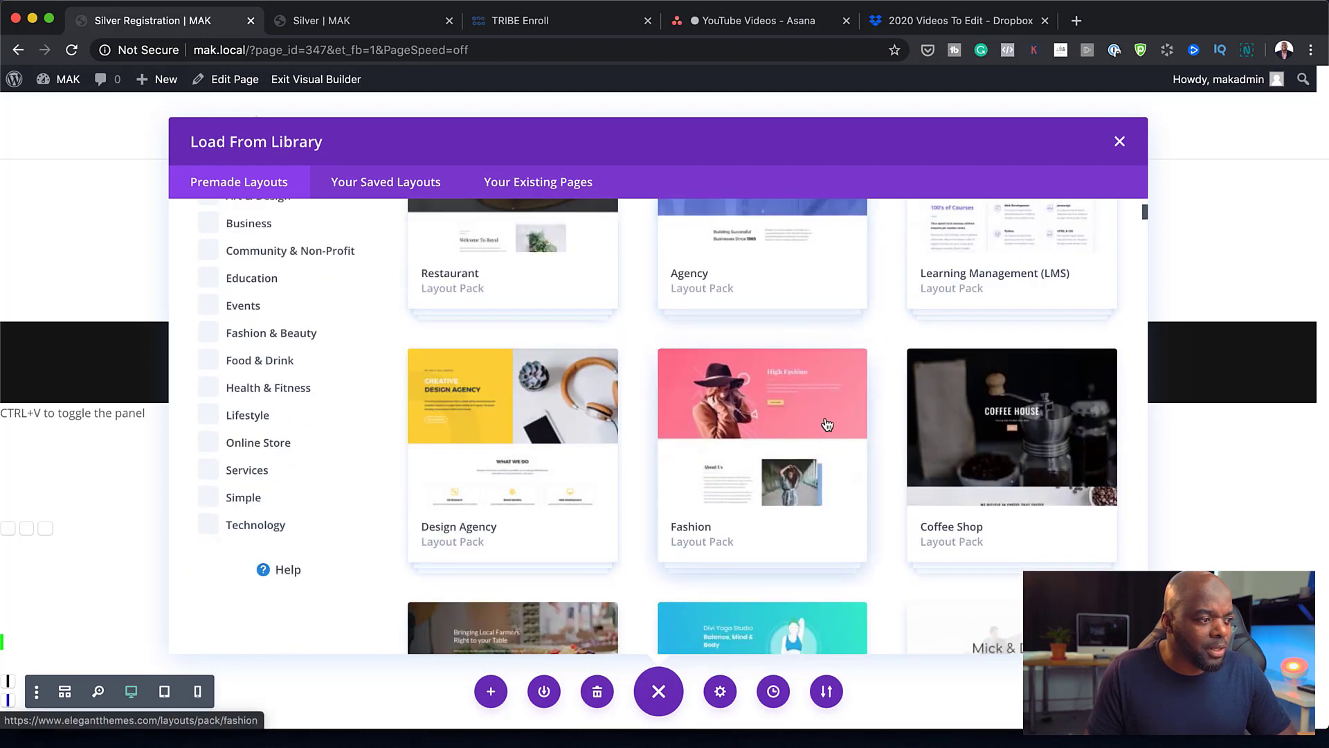
pyautogui.scroll(-6, 796, 454)
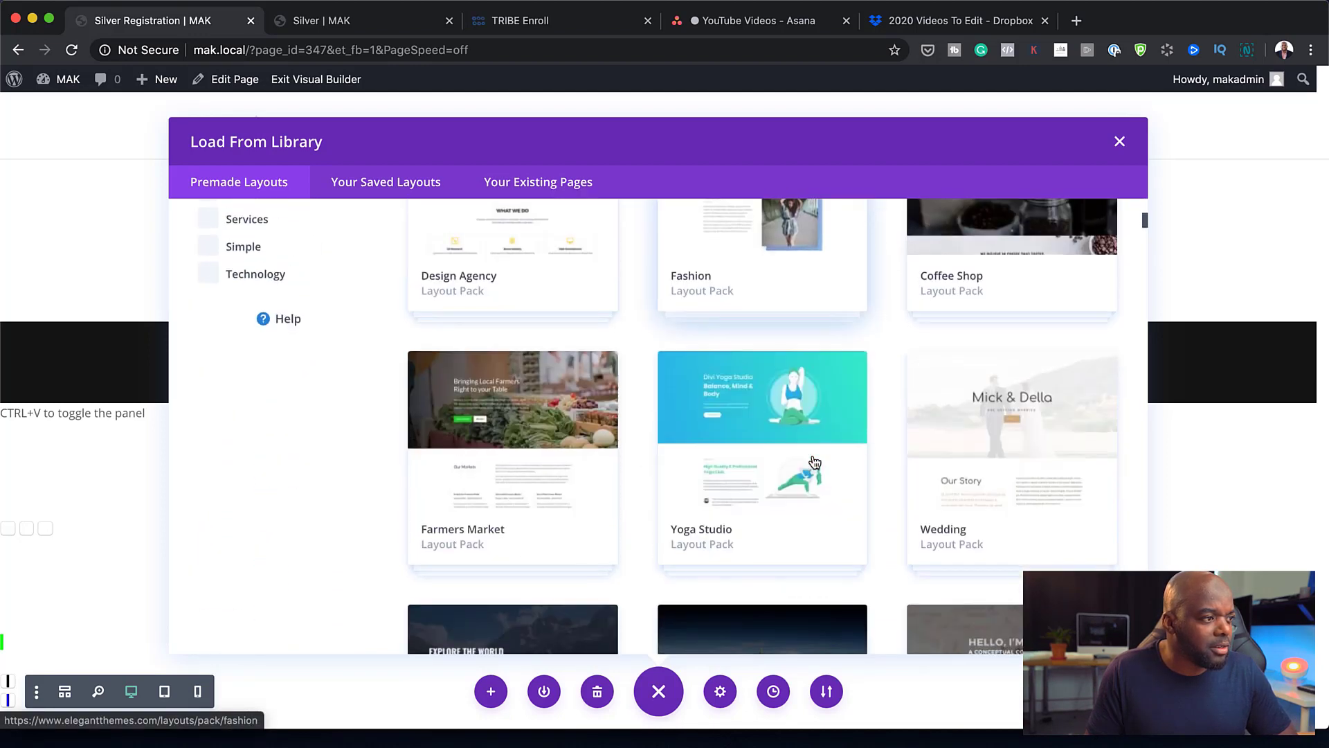
pyautogui.scroll(-1, 692, 429)
pyautogui.scroll(-3, 640, 411)
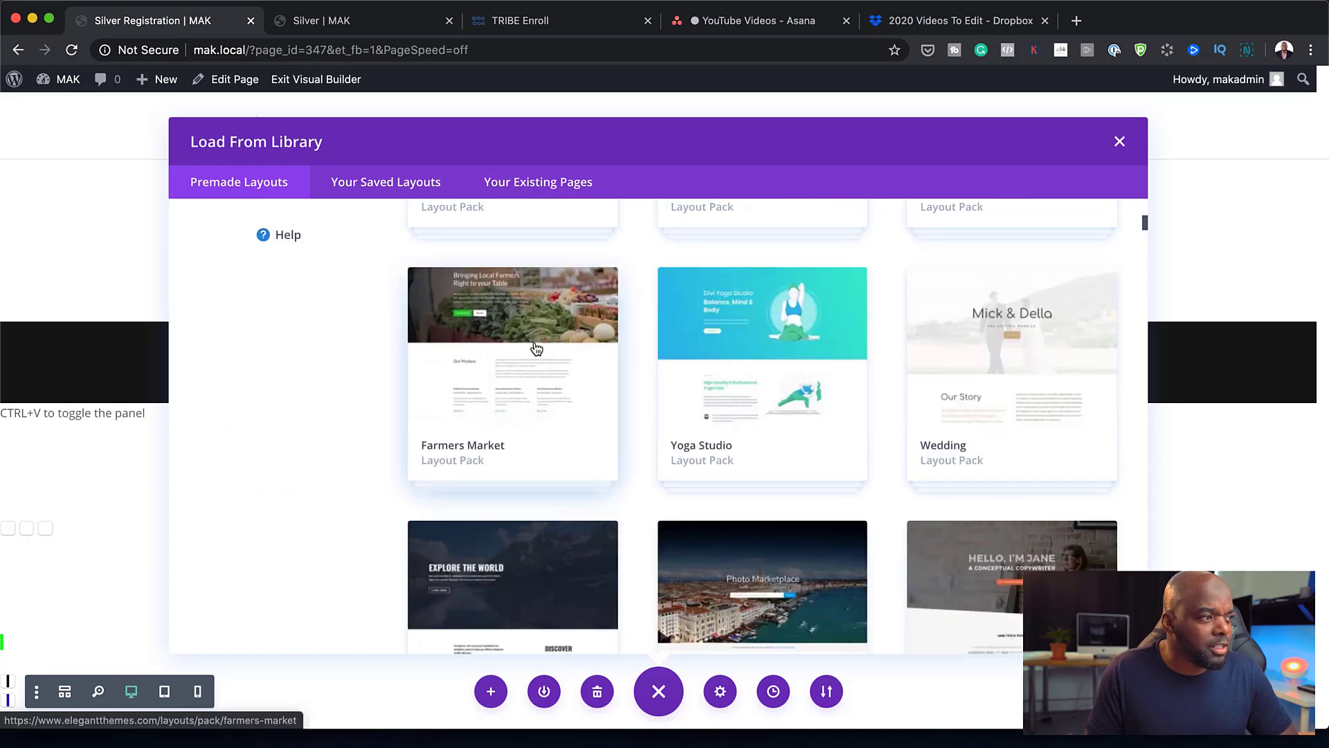
pyautogui.click(1067, 539)
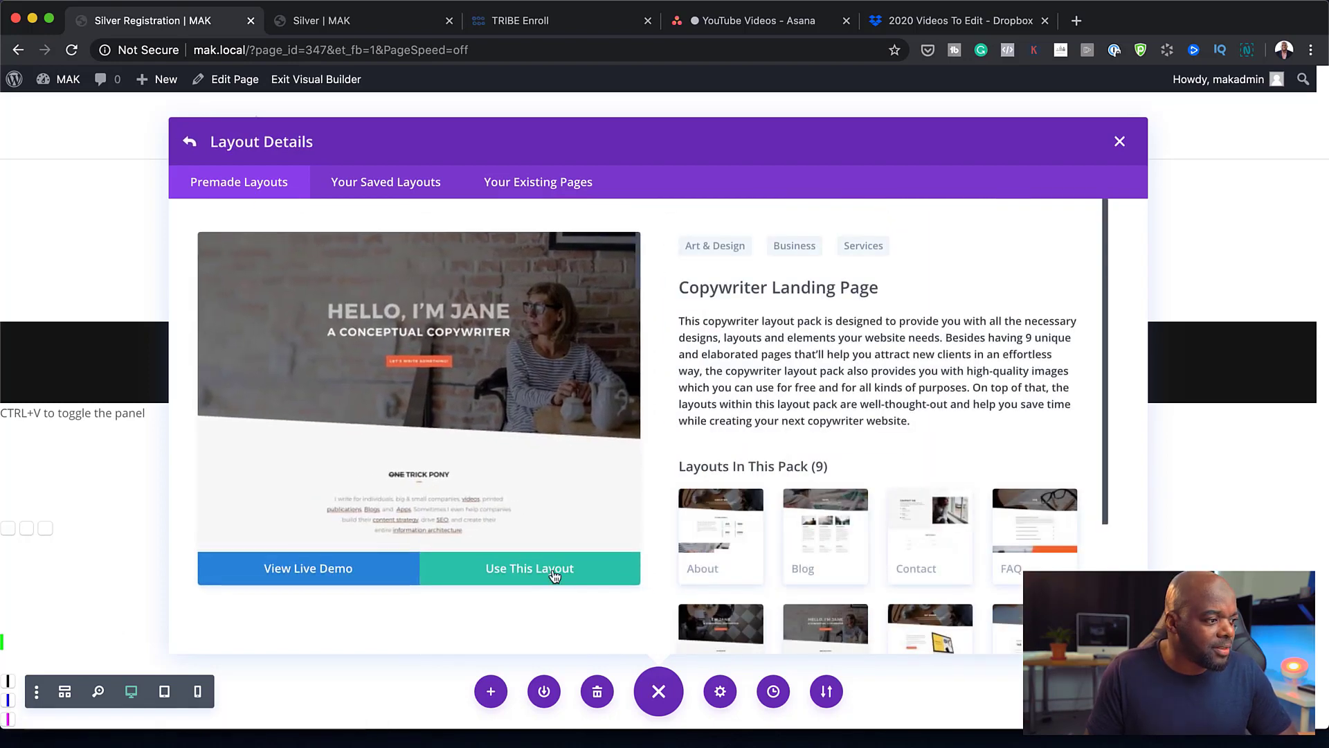
pyautogui.click(554, 576)
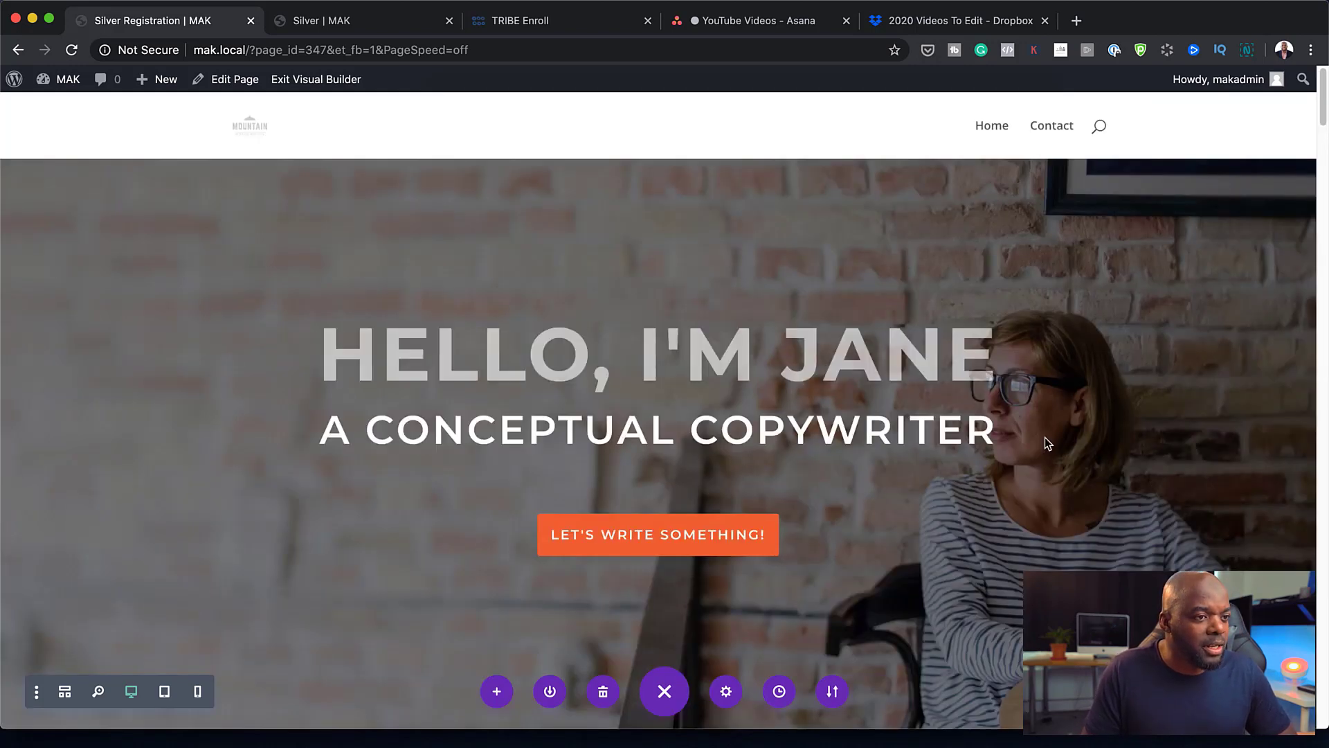
pyautogui.scroll(-8, 1045, 443)
pyautogui.scroll(7, 1046, 443)
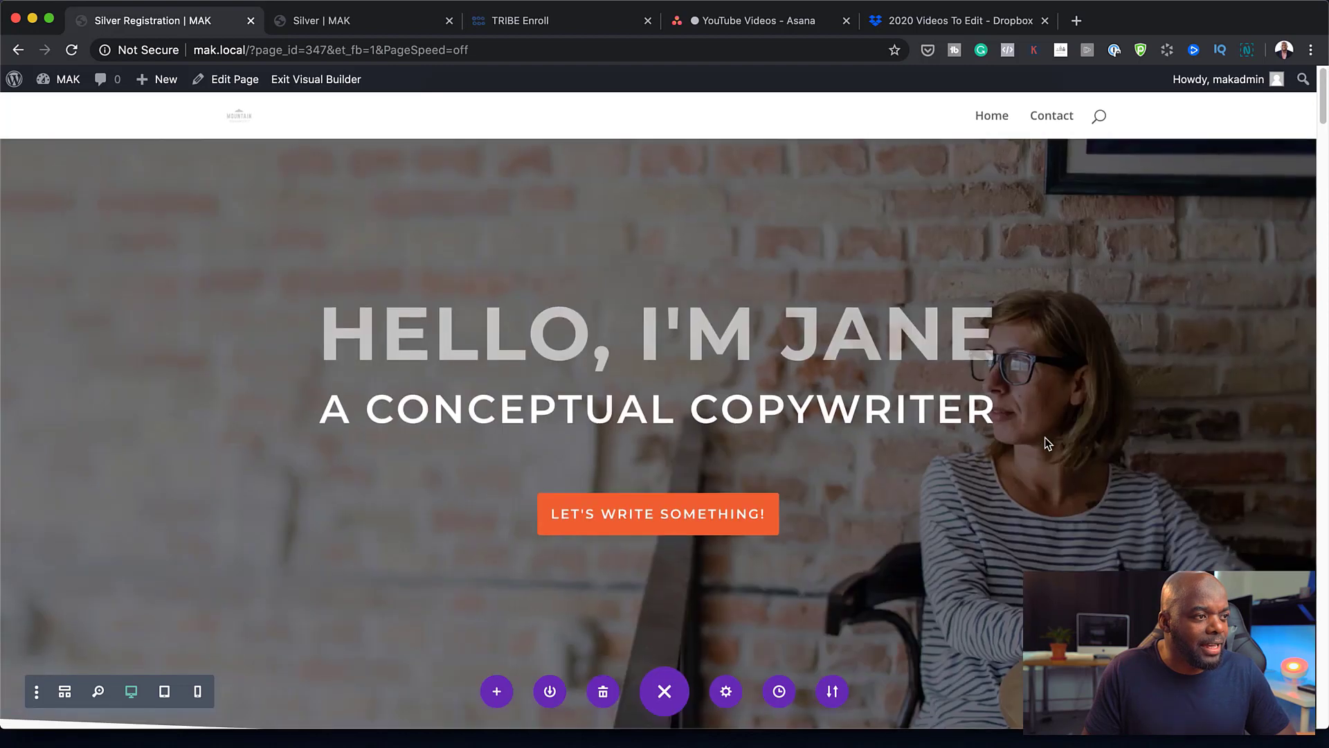
pyautogui.scroll(1, 1045, 438)
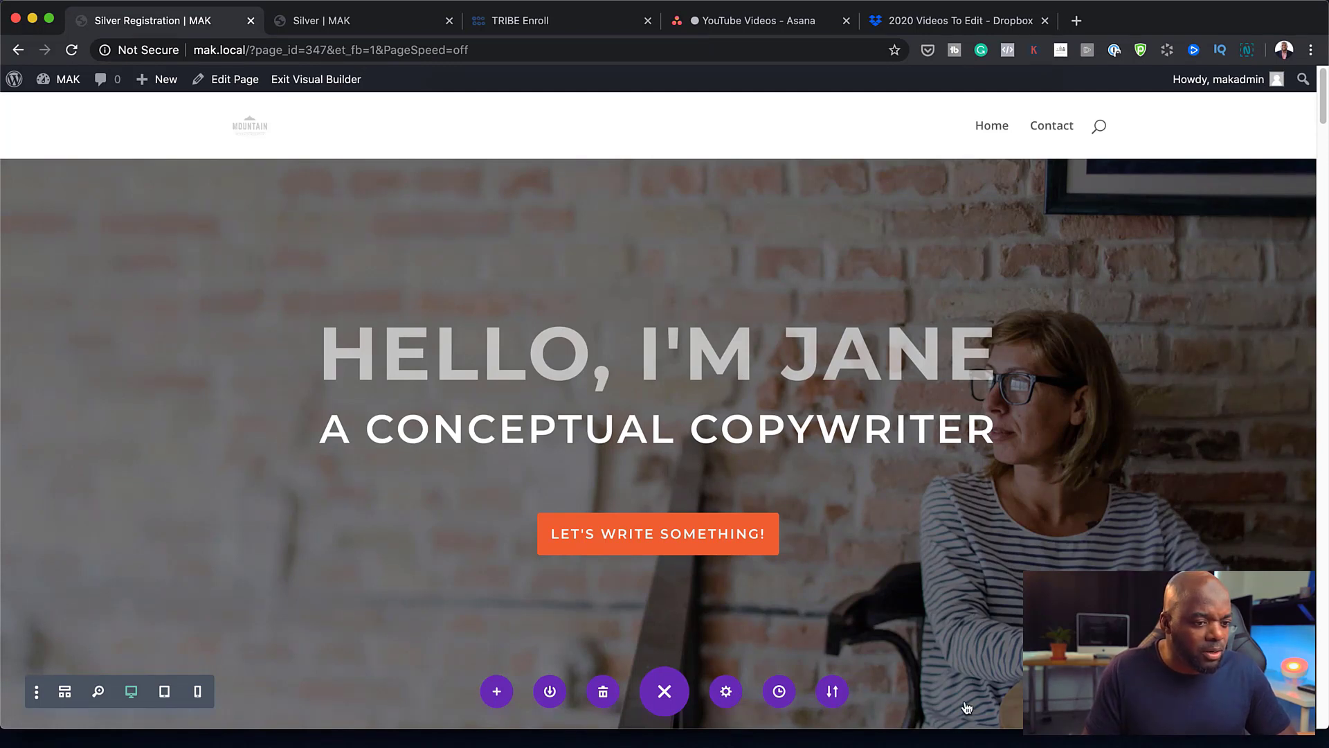
# Replace the Hero Section's background image with the media library photo of a person holding a barbell (person-holding-black-and-silver-steel-barbell-photography-949126-scaled.jpg)
pyautogui.press('super+l')
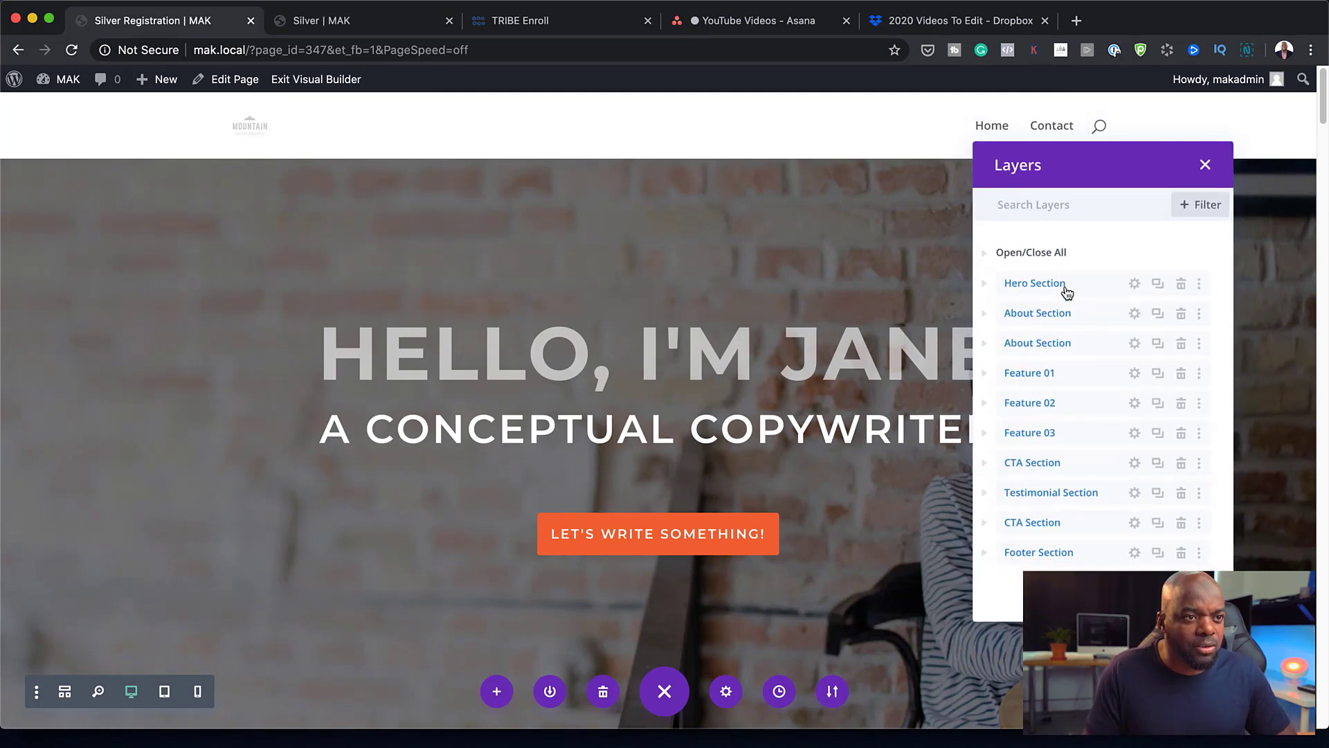
pyautogui.click(1136, 284)
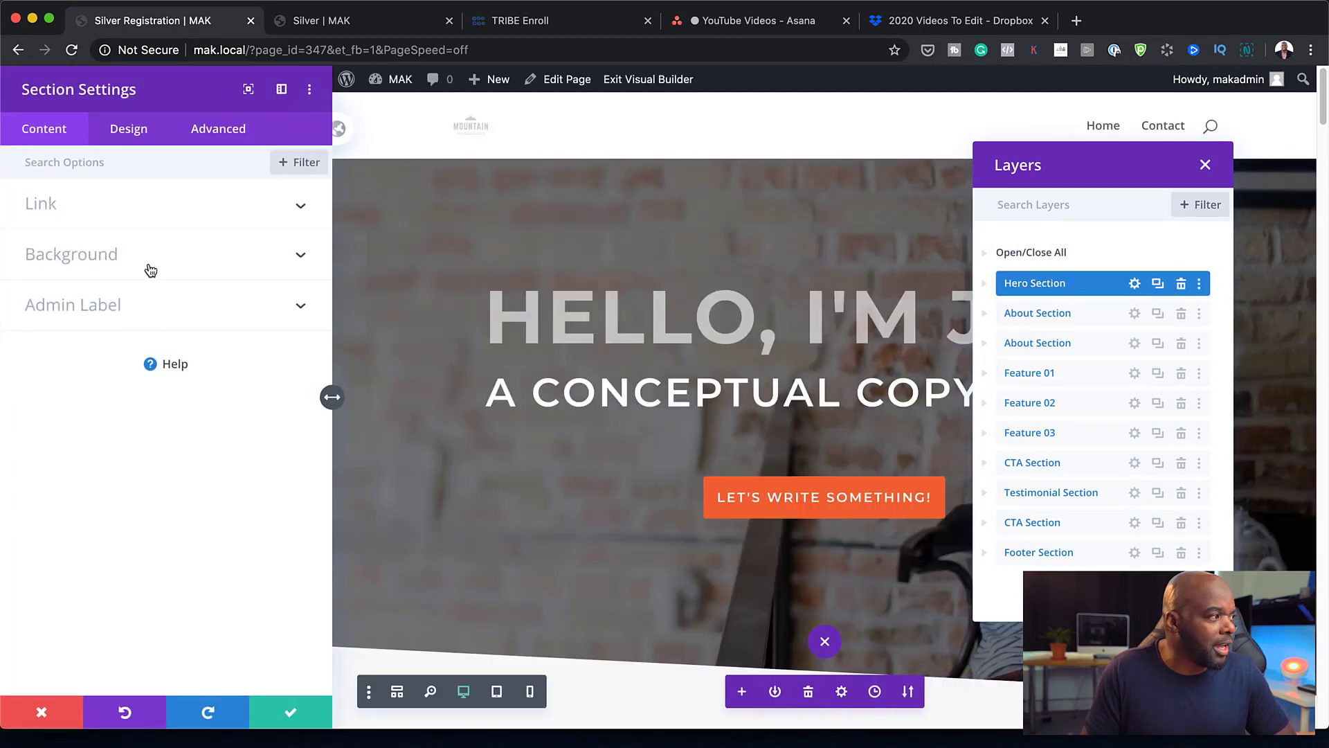
pyautogui.click(105, 258)
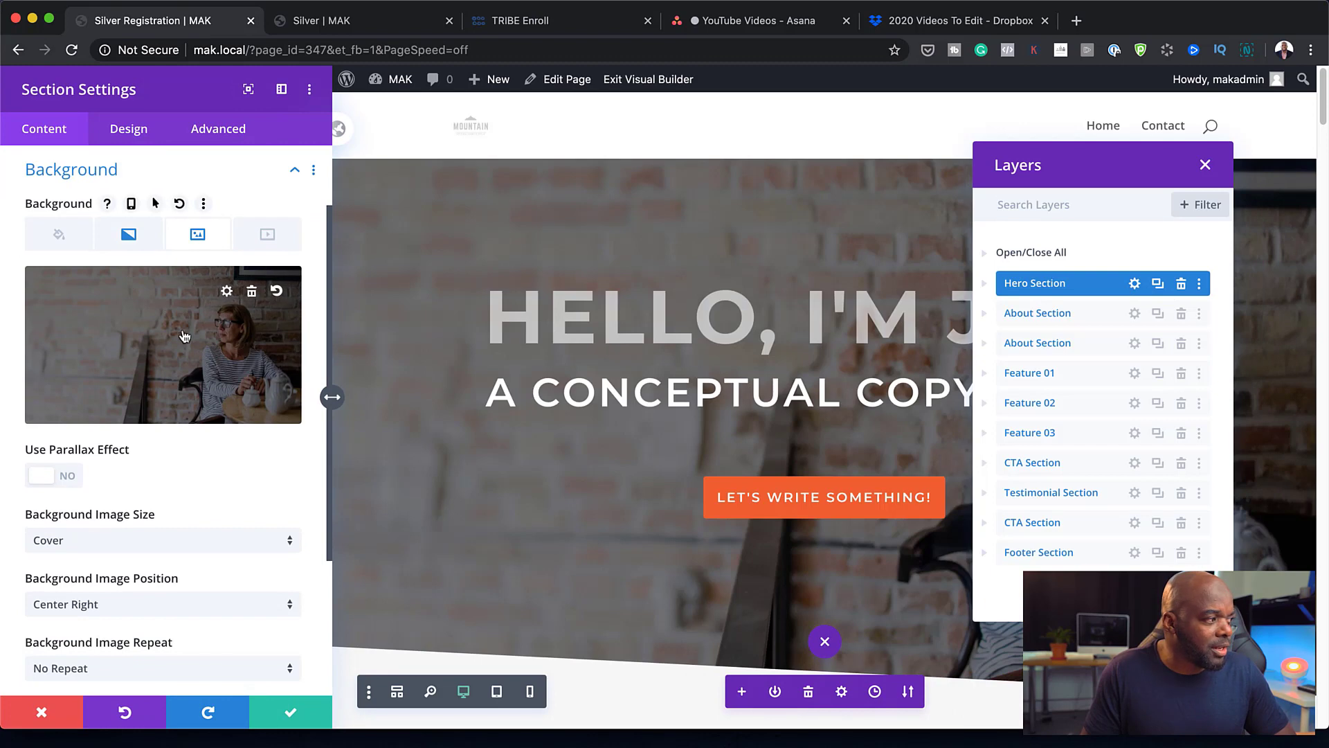
pyautogui.click(227, 347)
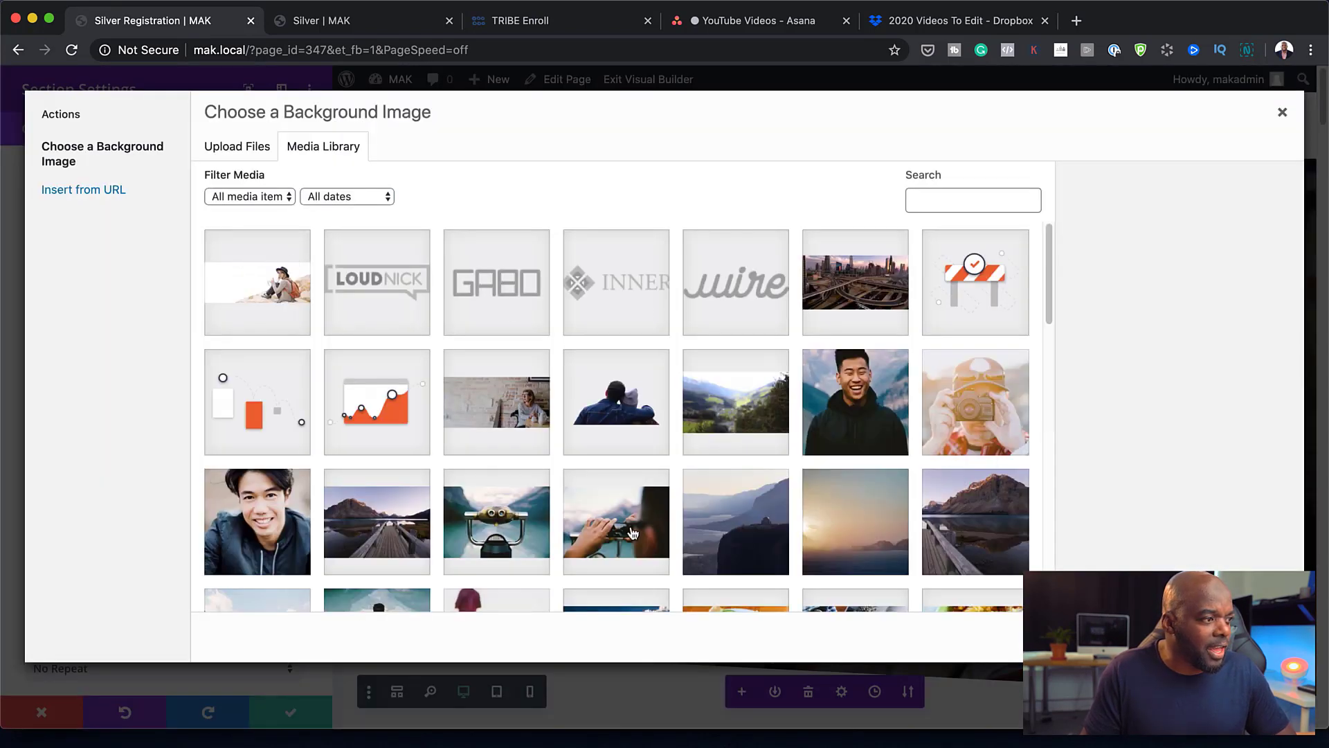
pyautogui.scroll(-1, 638, 495)
pyautogui.scroll(-3, 651, 549)
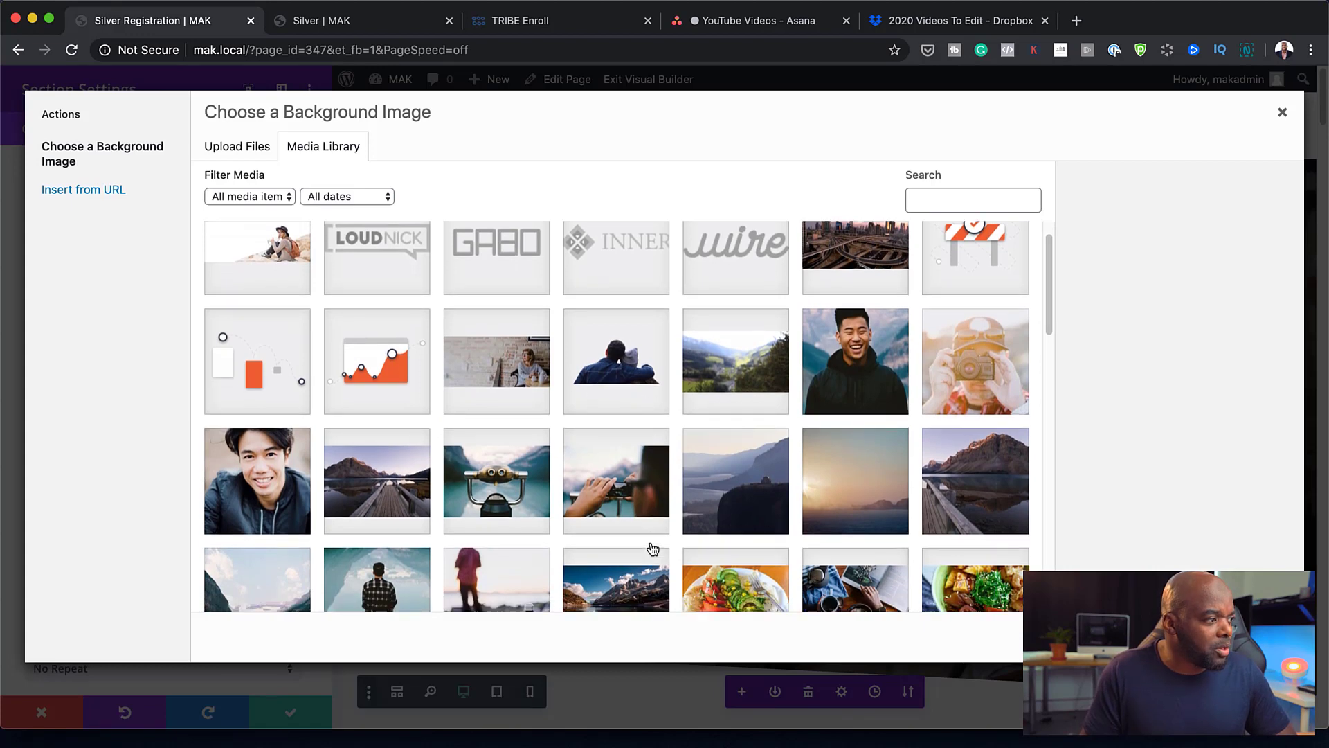
pyautogui.scroll(-10, 651, 549)
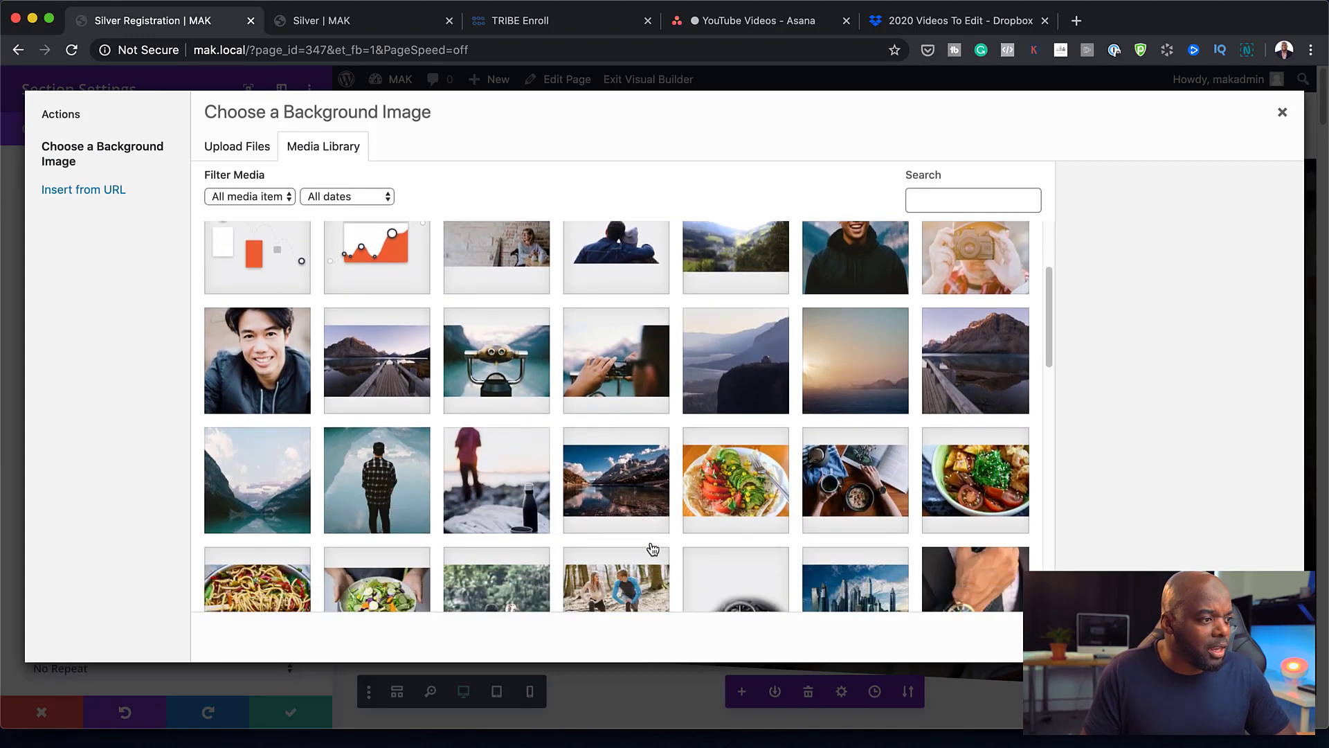
pyautogui.scroll(-5, 651, 549)
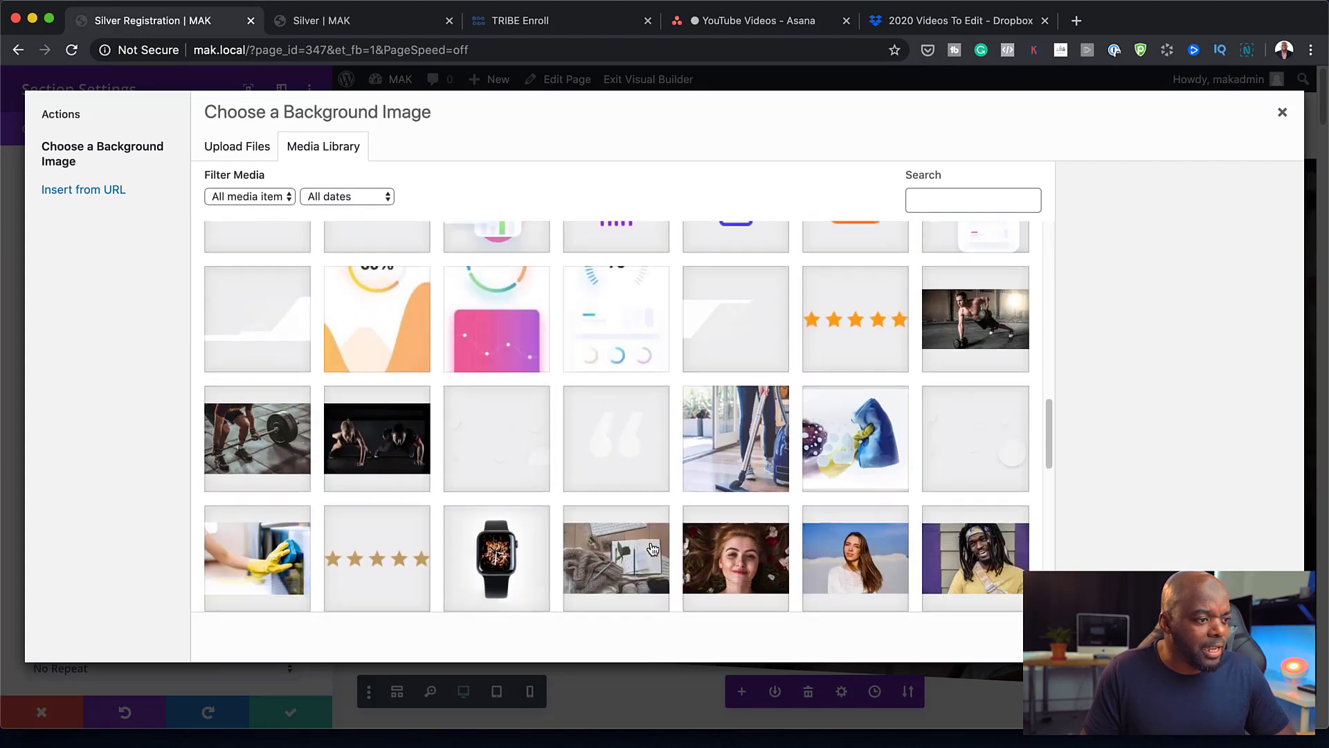
pyautogui.scroll(-1, 652, 549)
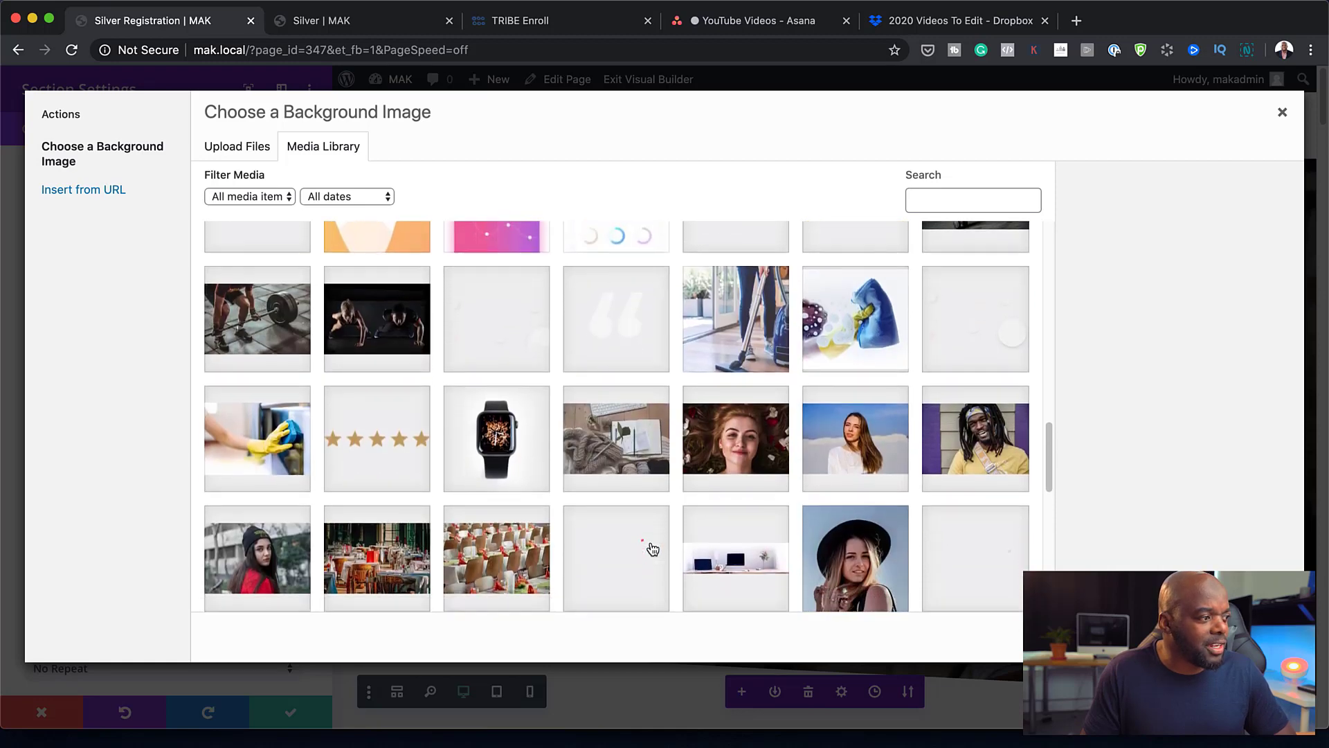
pyautogui.click(271, 306)
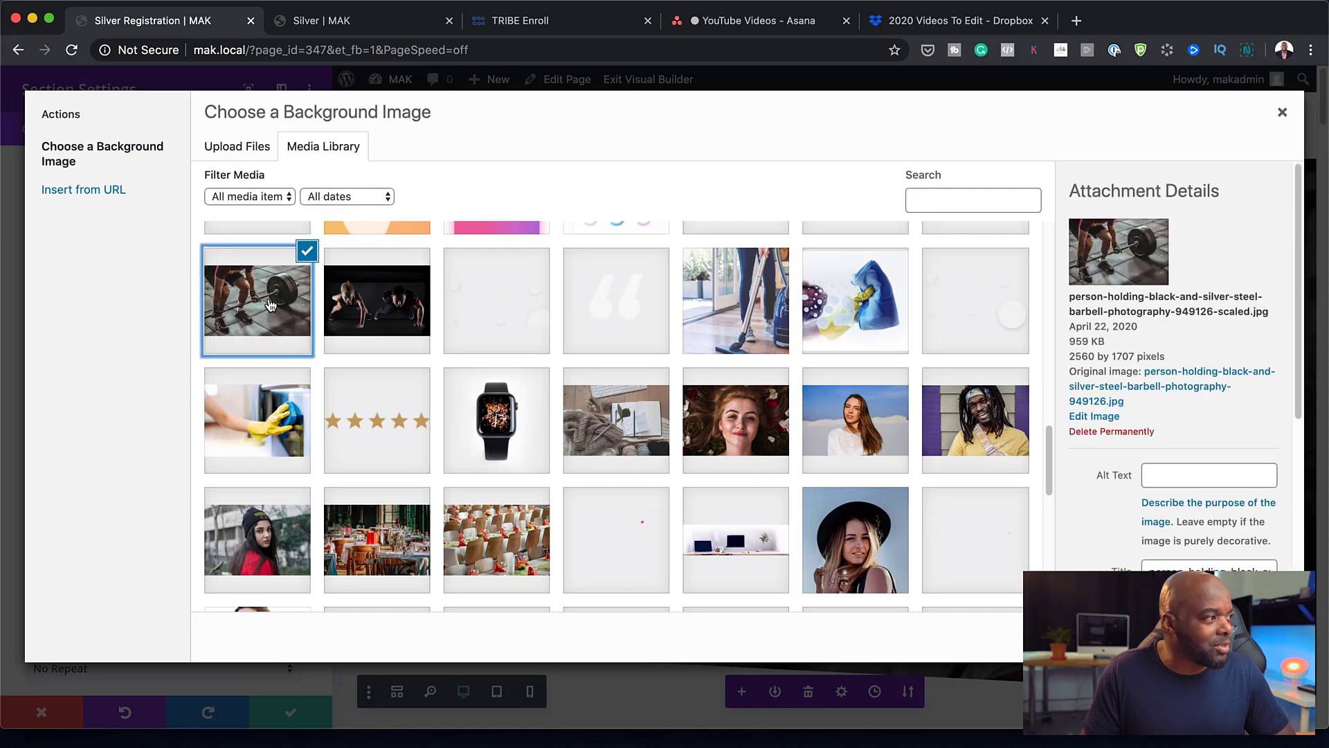
pyautogui.click(1239, 637)
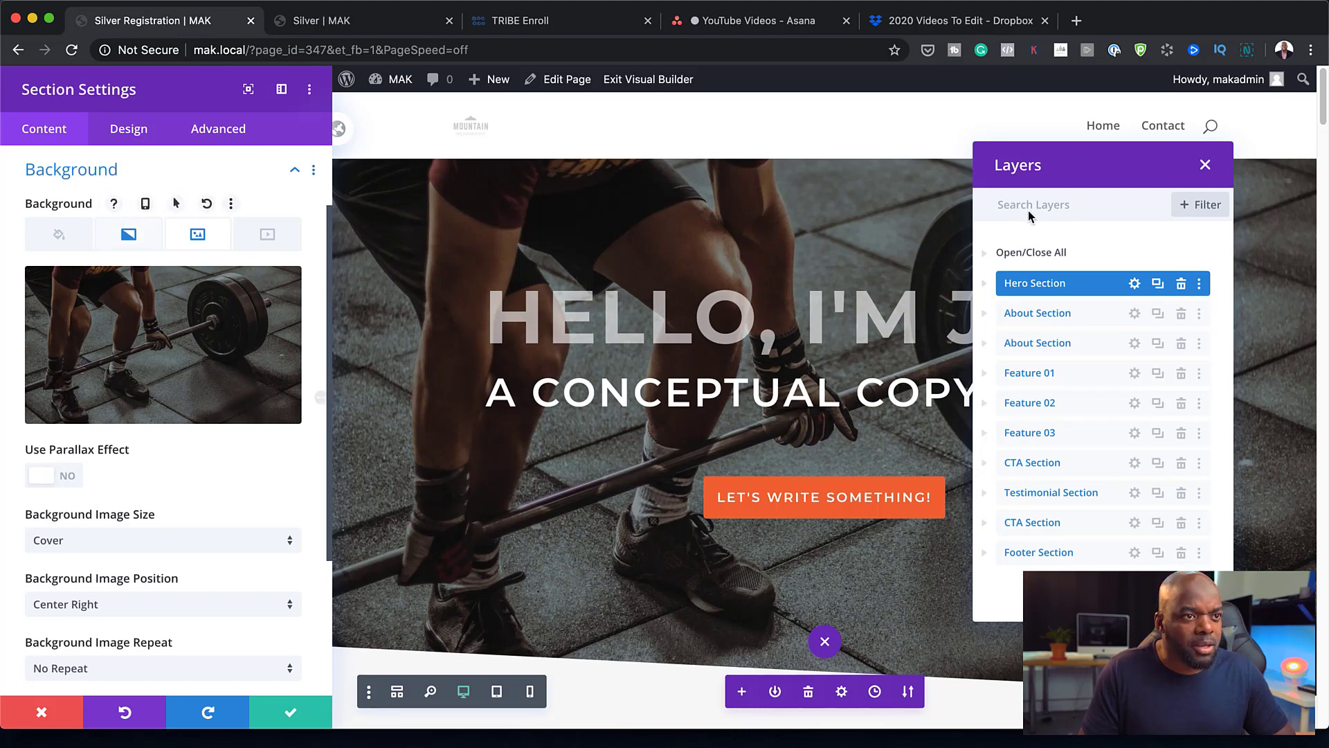
# Darken the Hero Section's background gradient by raising both black colours to about 0.8 opacity, and save the section settings
pyautogui.click(131, 236)
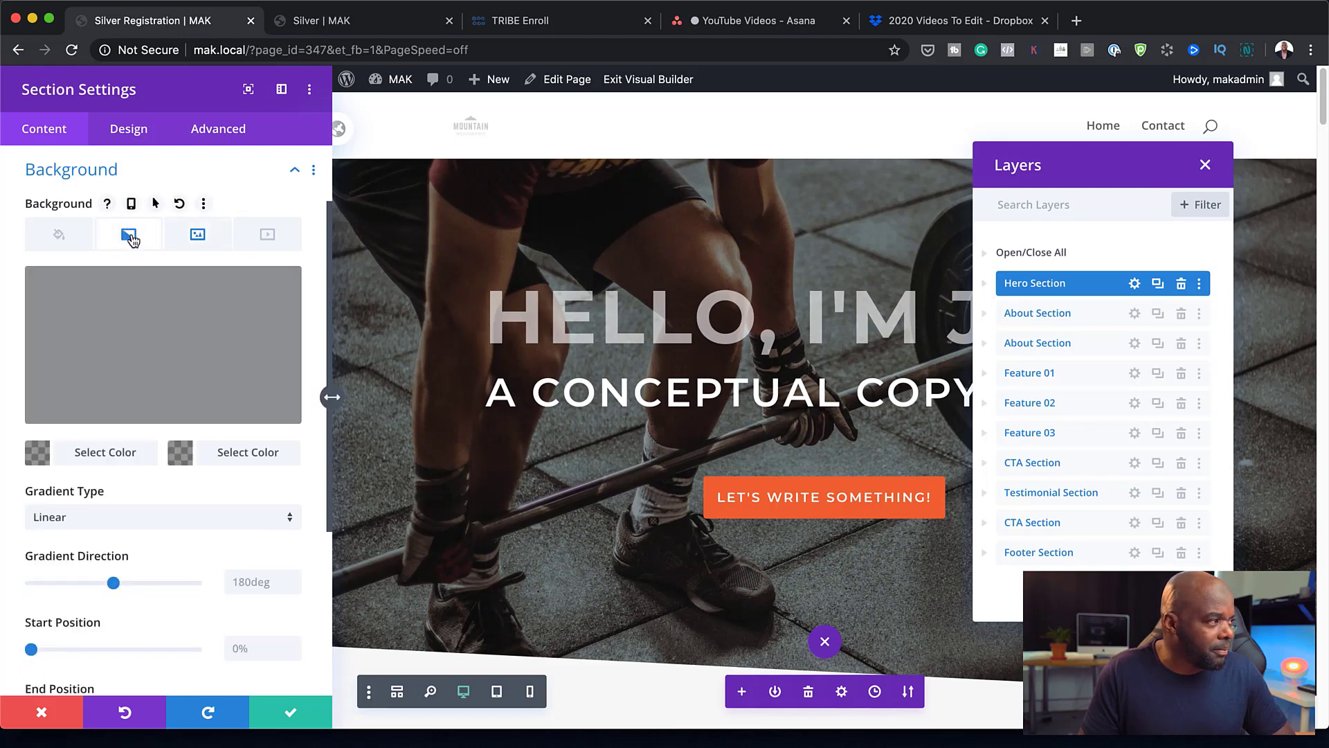
pyautogui.click(38, 453)
pyautogui.moveTo(282, 353); pyautogui.dragTo(284, 317)
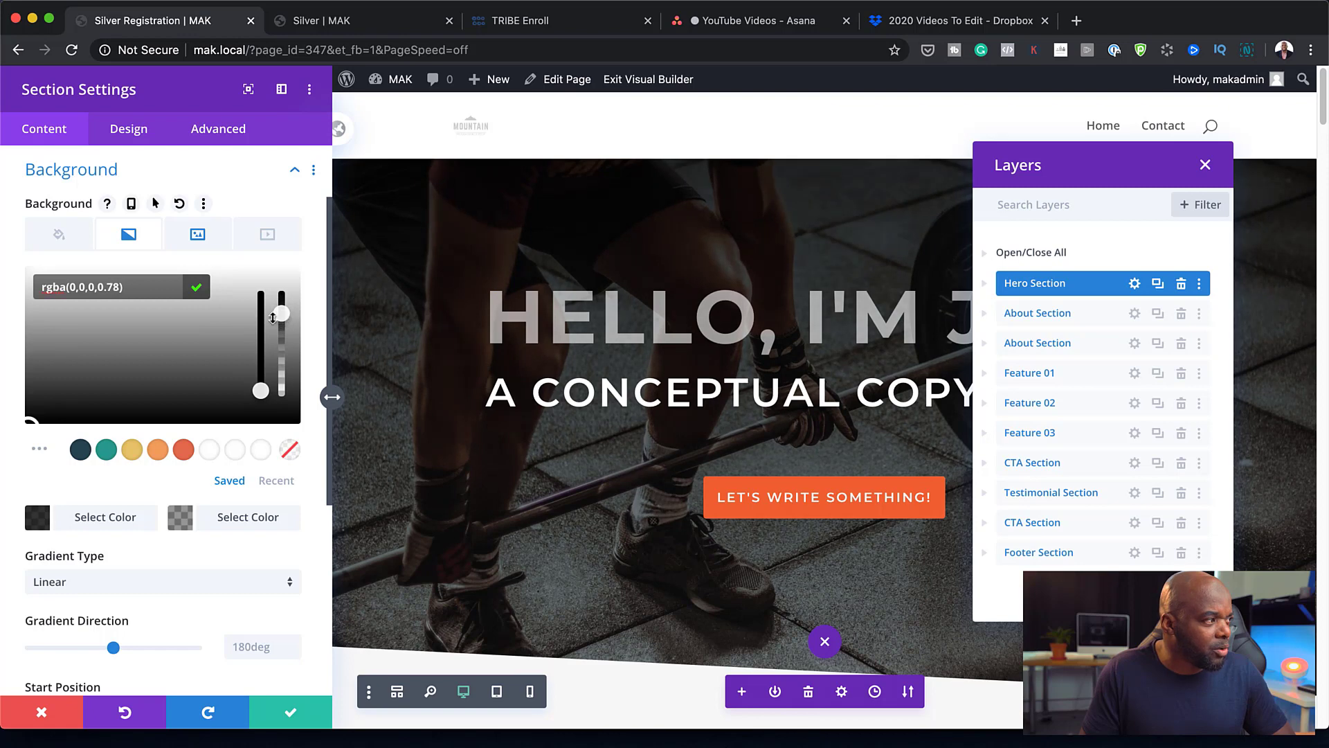
pyautogui.click(184, 521)
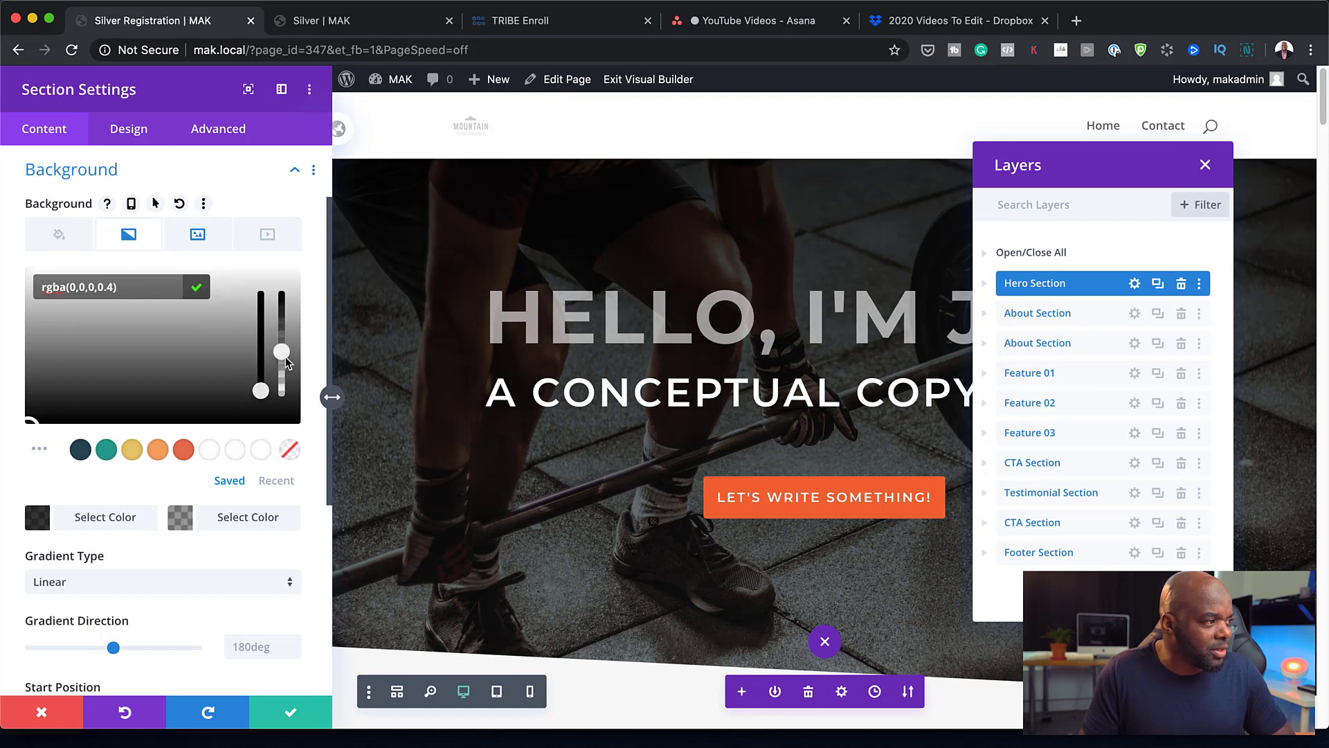
pyautogui.moveTo(284, 350)
pyautogui.mouseDown()
pyautogui.moveTo(285, 313)
pyautogui.moveTo(285, 325)
pyautogui.mouseUp()
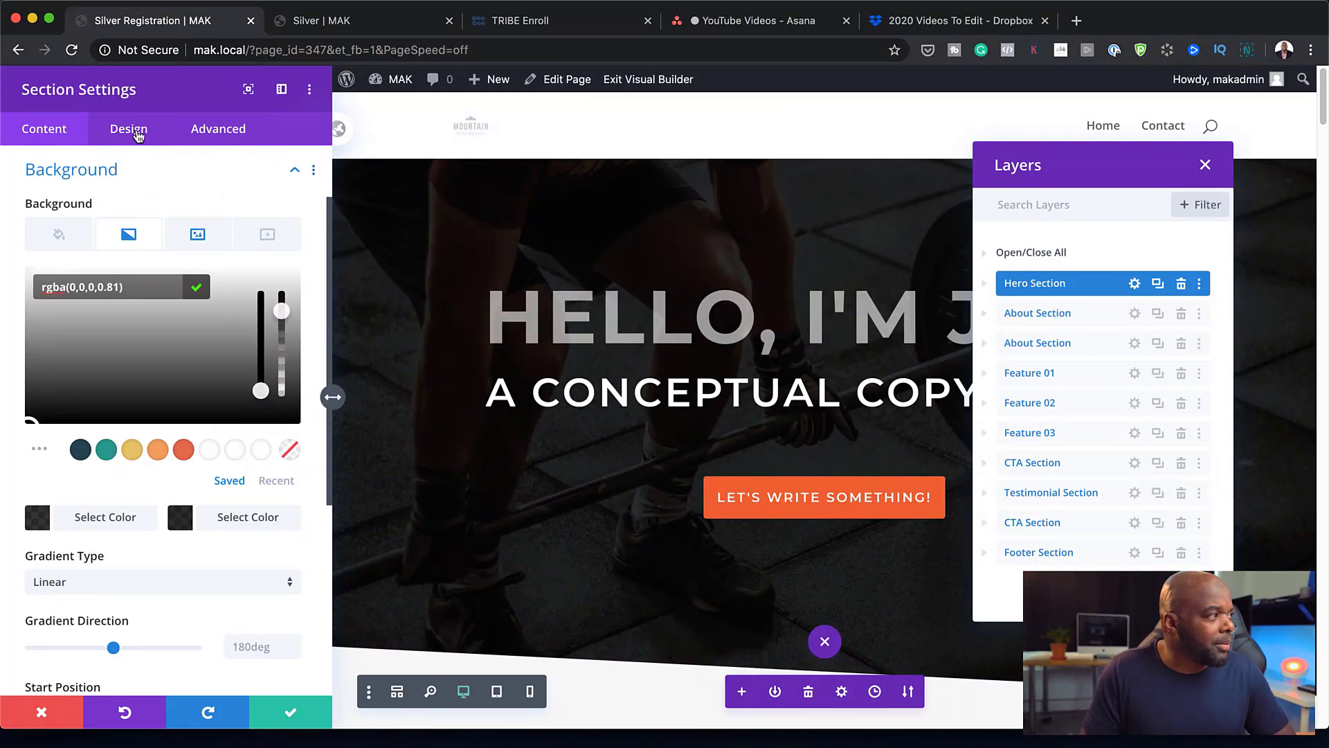
pyautogui.click(54, 132)
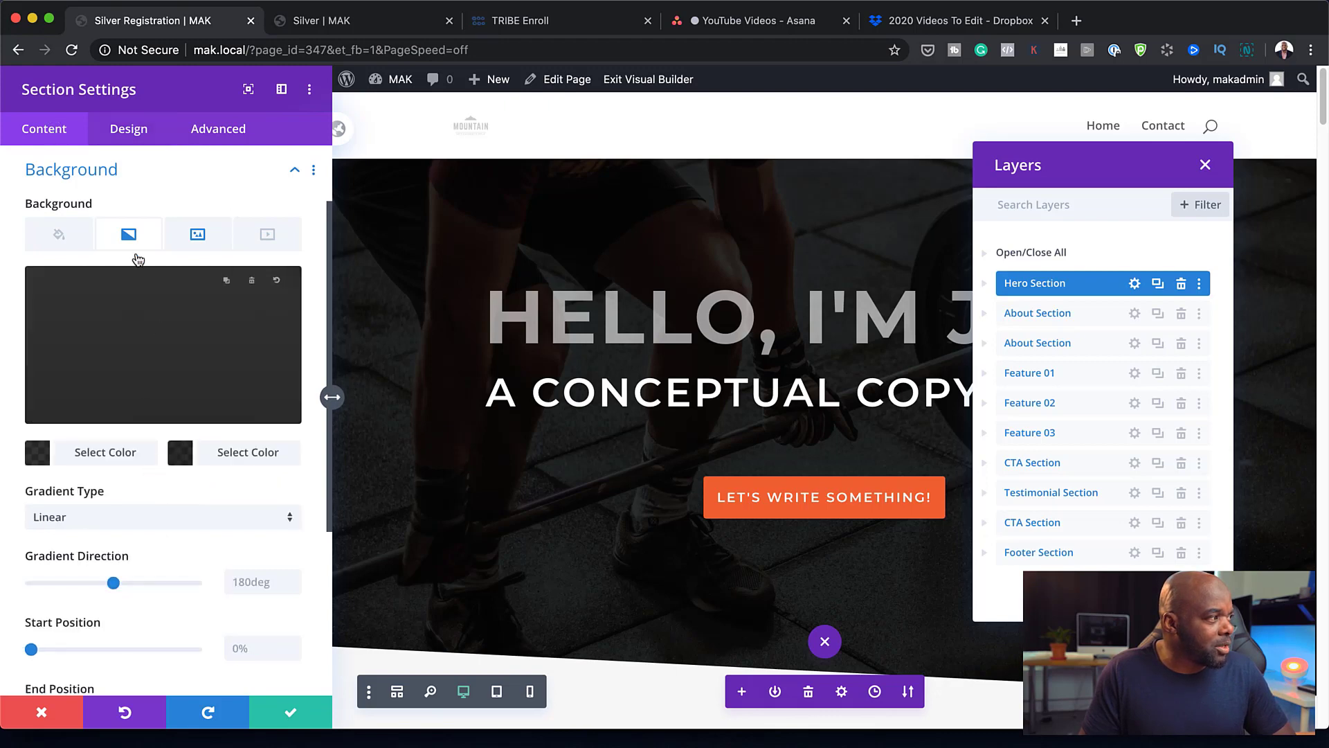
pyautogui.scroll(2, 143, 393)
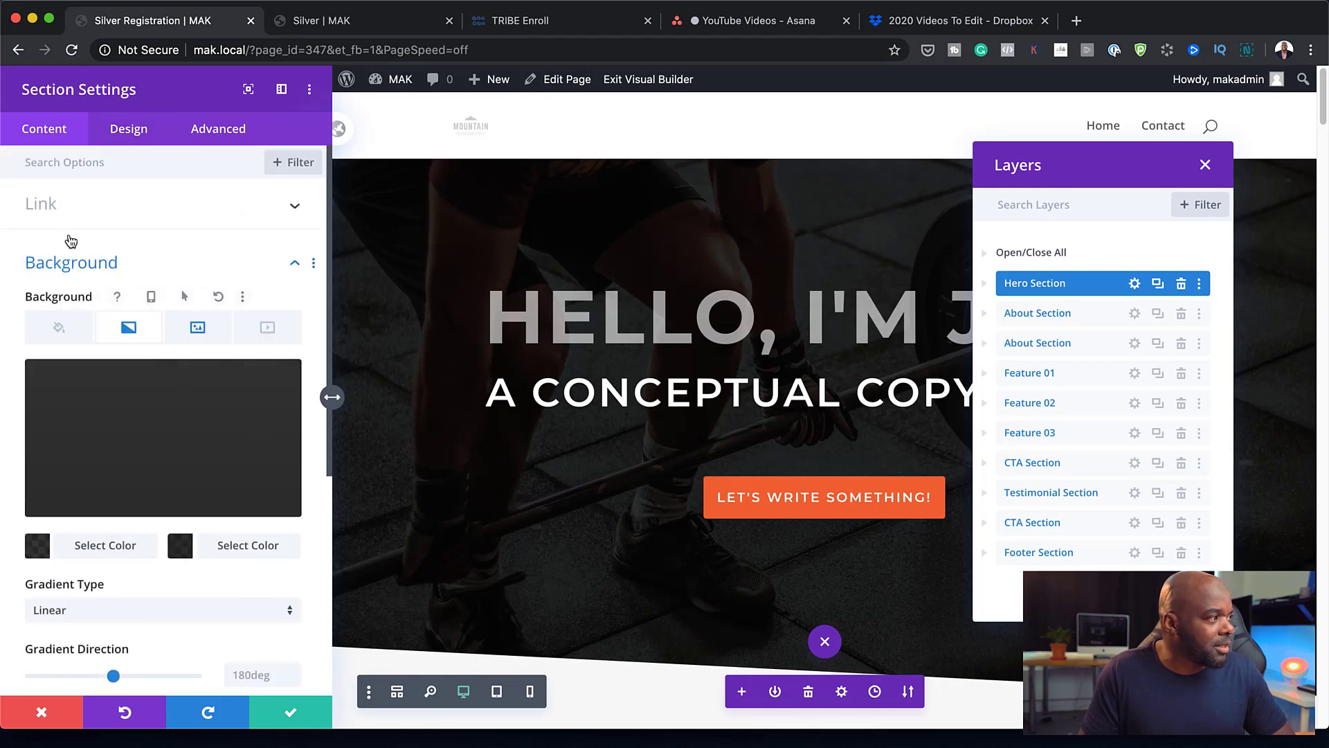
pyautogui.click(294, 724)
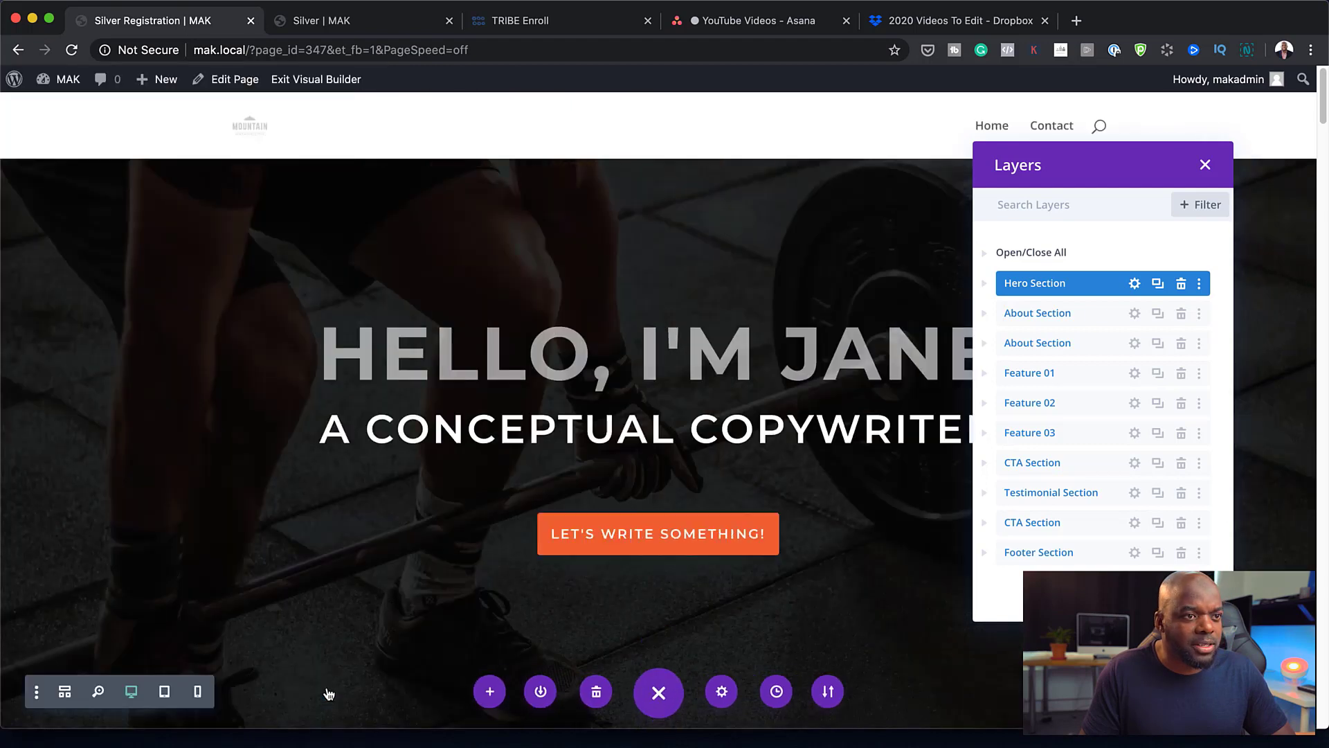
# Delete the button module from the Hero Section's row
pyautogui.click(985, 283)
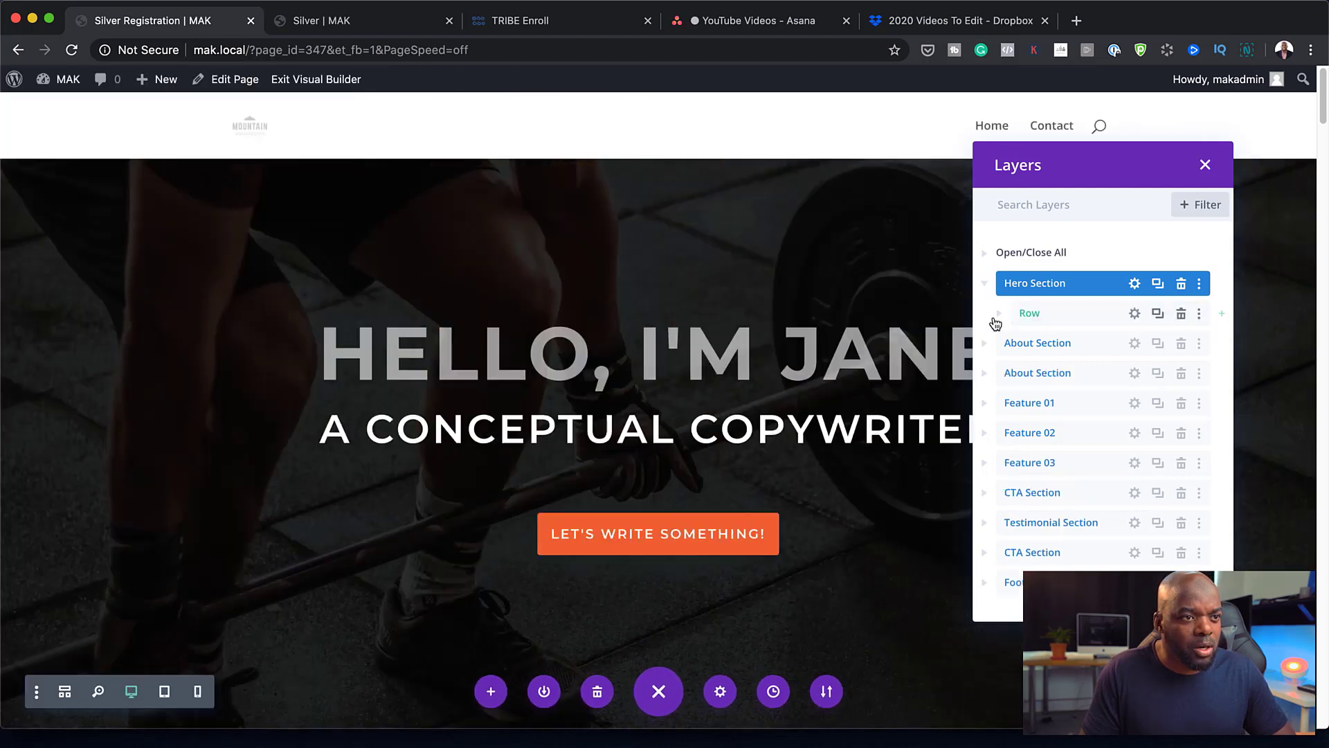
pyautogui.click(999, 314)
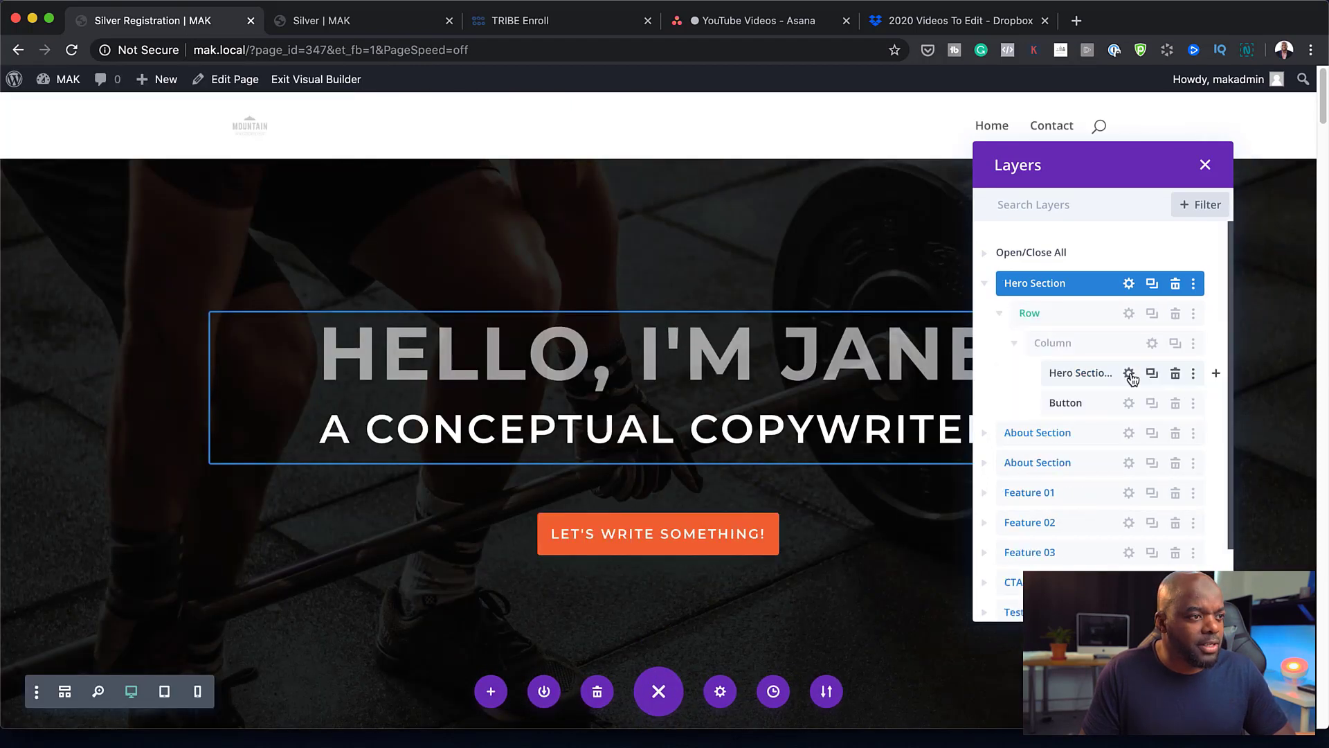
pyautogui.click(1176, 405)
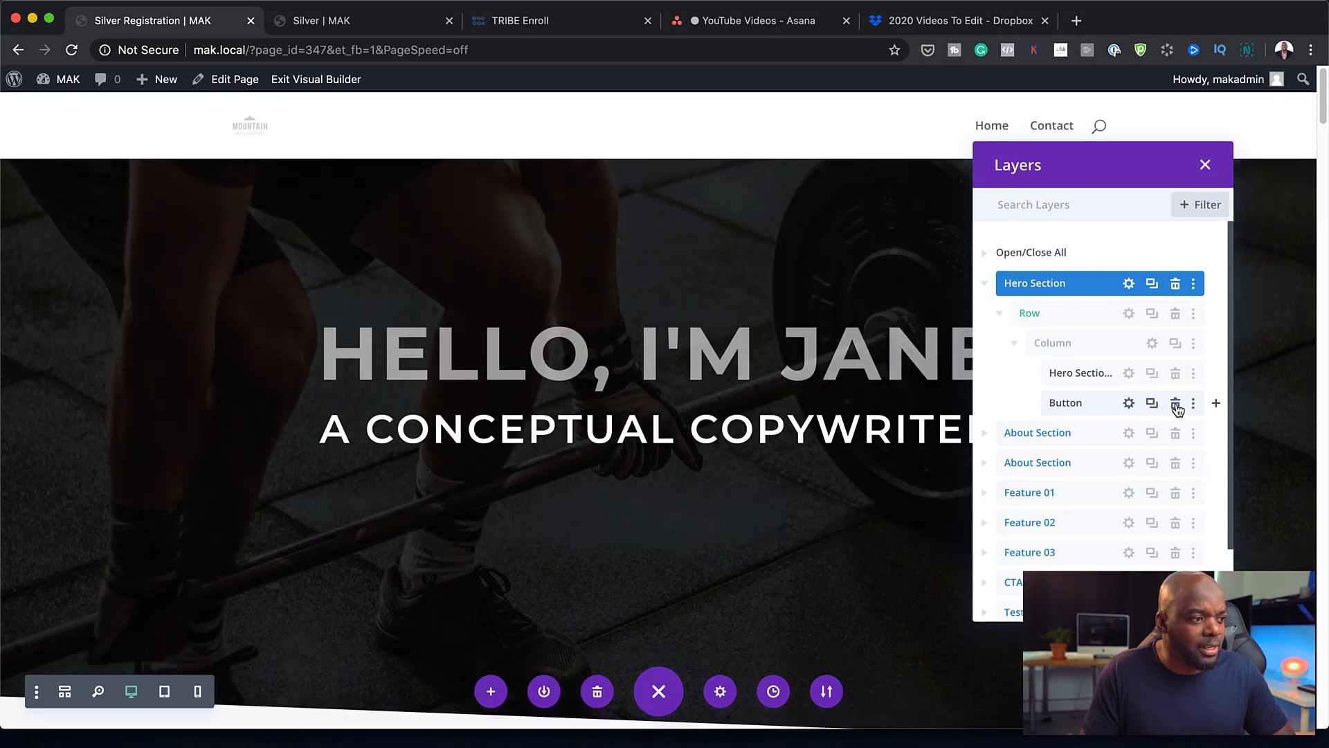
# Change the hero text to "SILVER MEMBERSHIP" in the Heading 2 line and "REGISTRATION" in the Heading 1 line
pyautogui.click(1129, 373)
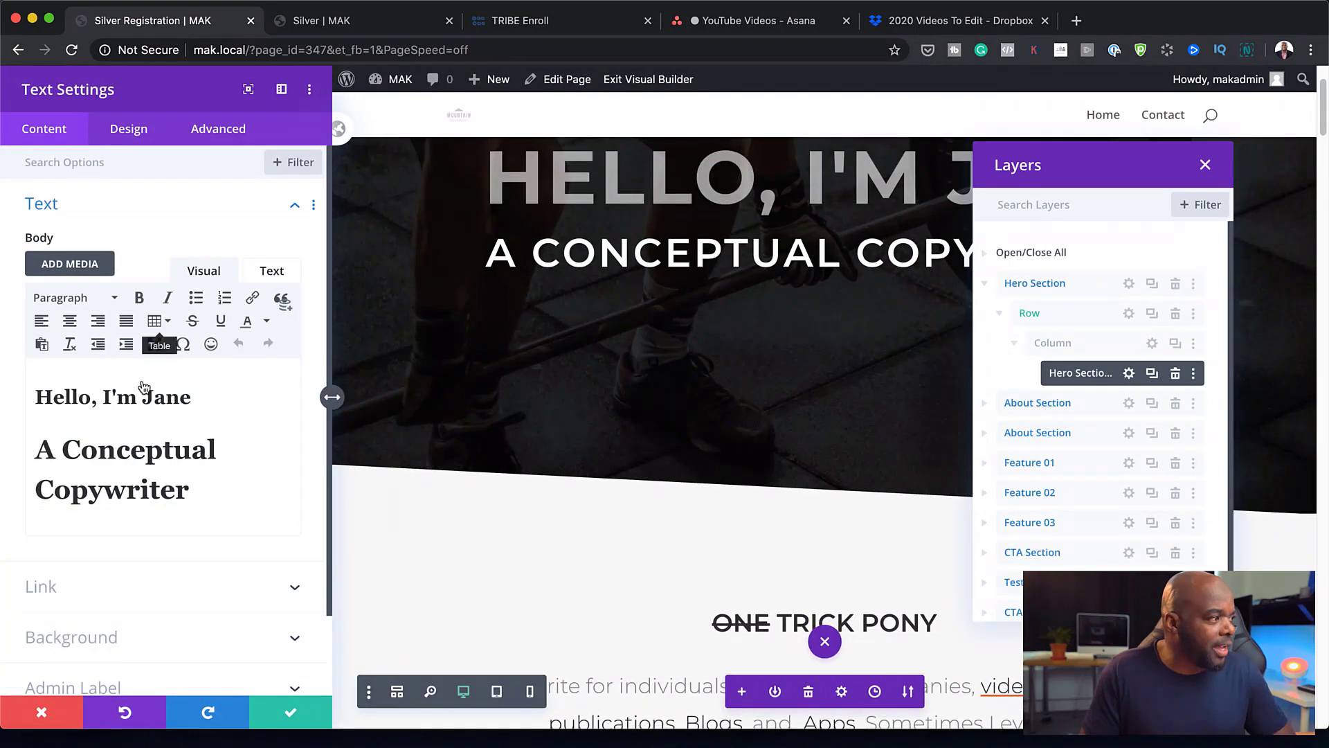
pyautogui.moveTo(197, 493); pyautogui.dragTo(31, 441)
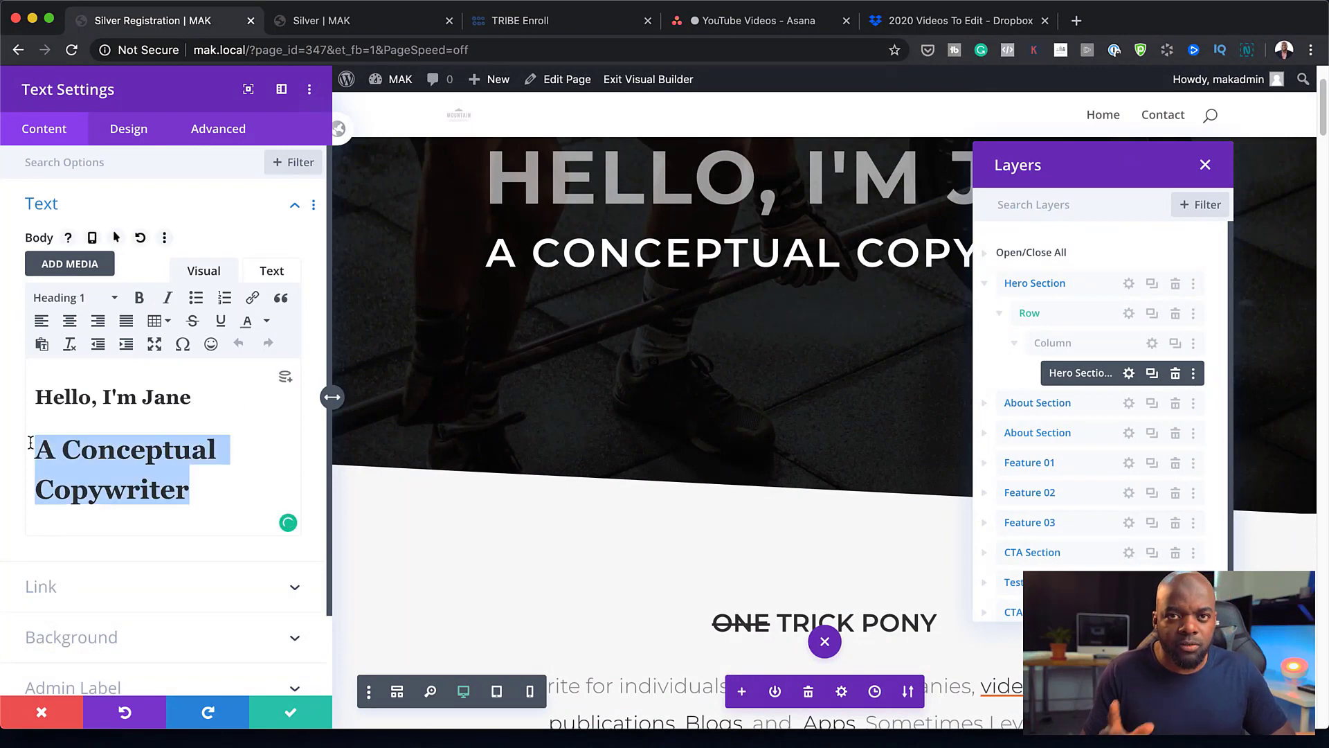
pyautogui.write('RESGISTRATION')
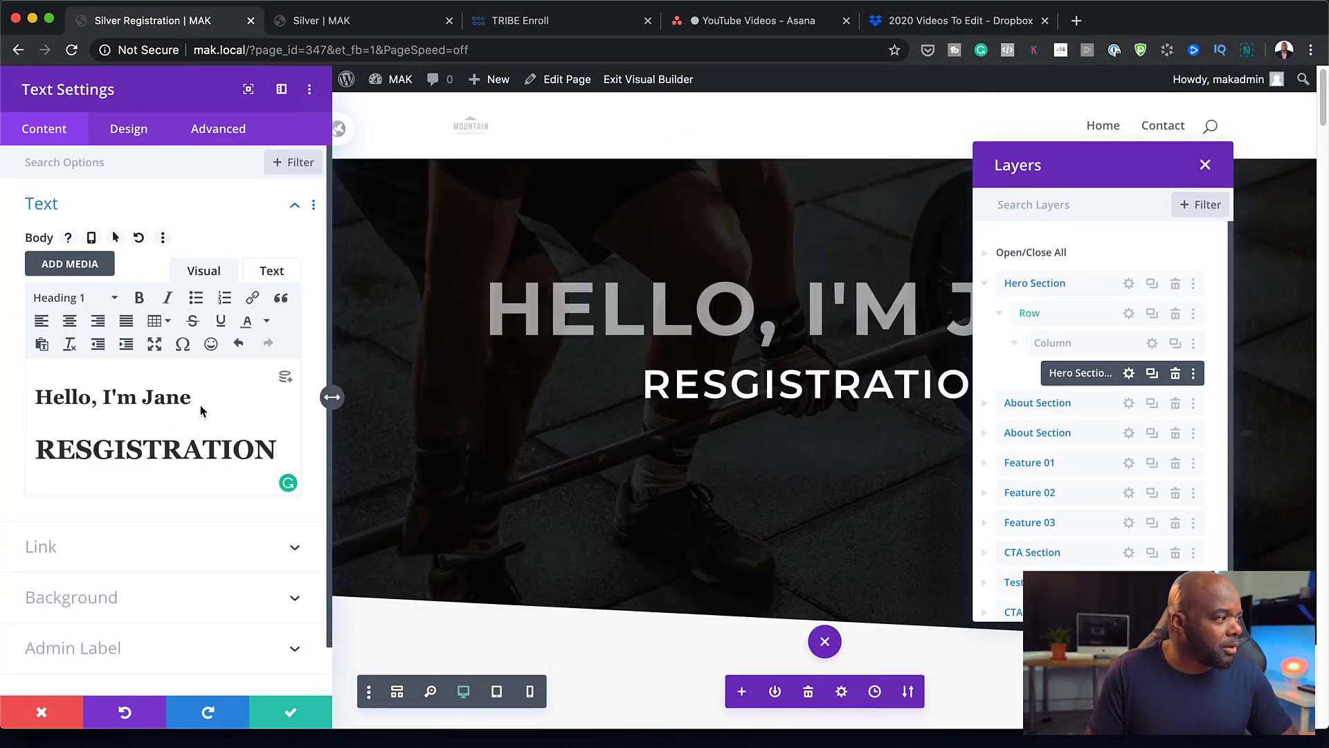
pyautogui.moveTo(200, 397); pyautogui.dragTo(33, 394)
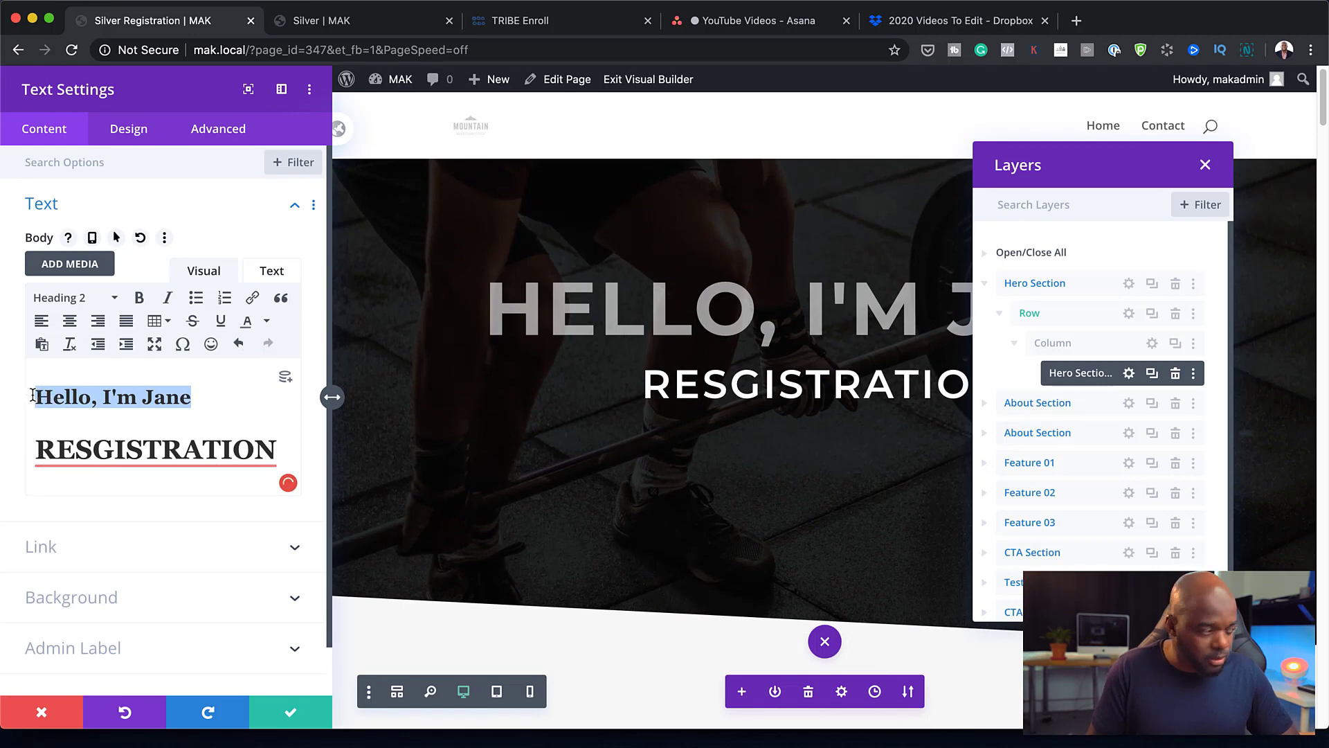
pyautogui.write('SILVER MEMBERSHIP')
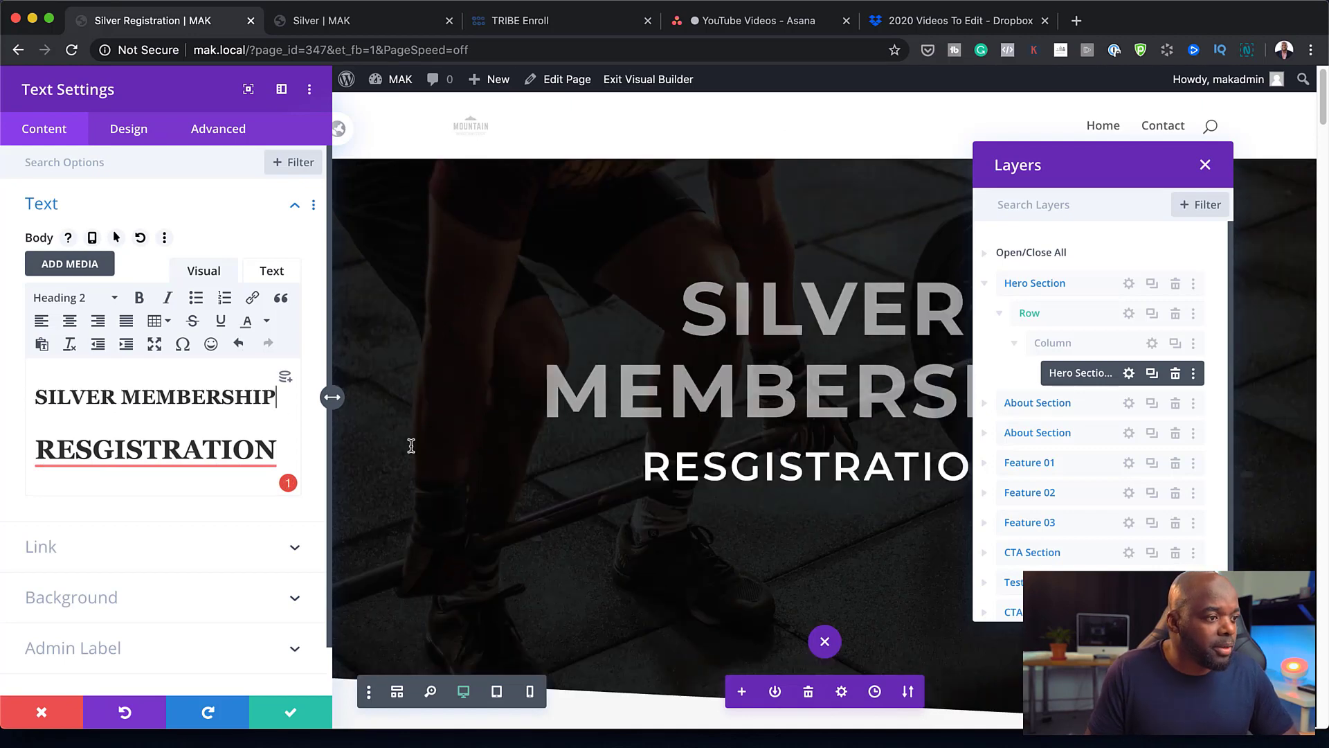
pyautogui.moveTo(139, 453)
pyautogui.click(128, 488)
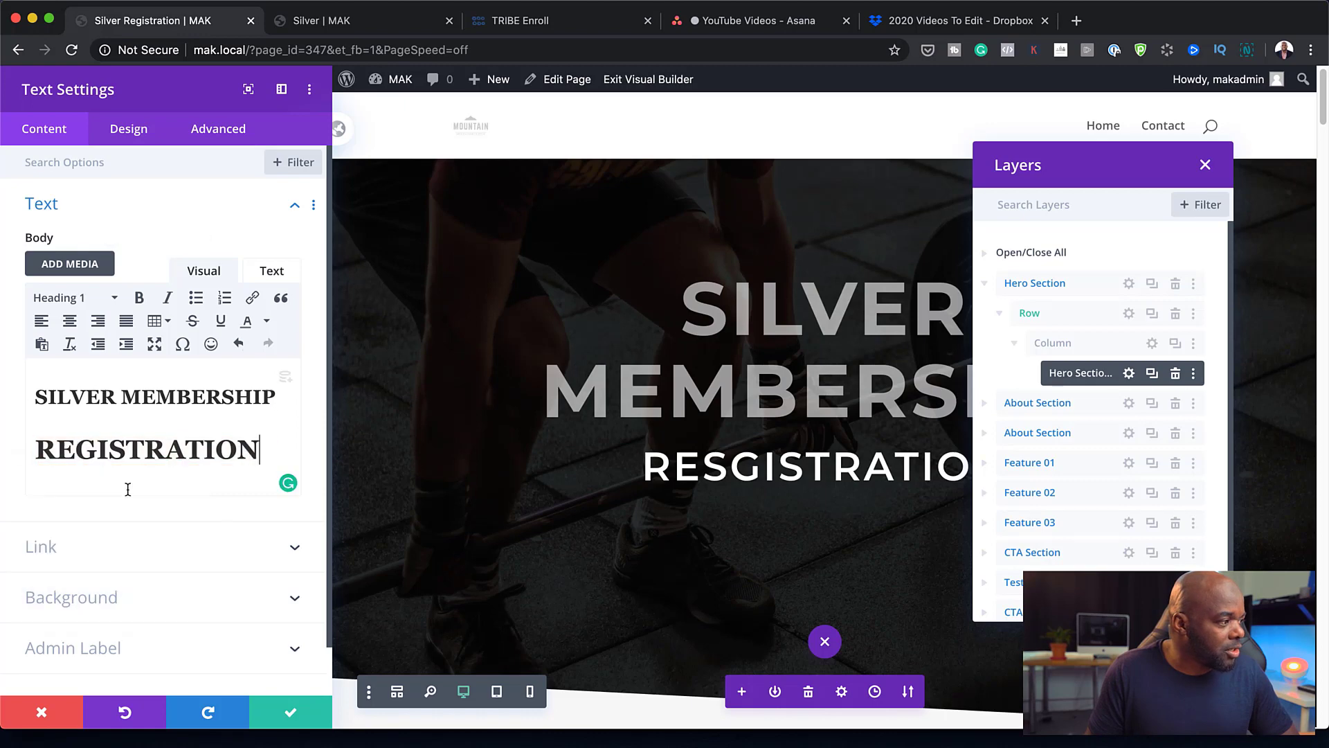
# Set the hero text's H1 heading font to Poppins and save the text settings
pyautogui.moveTo(1085, 202); pyautogui.dragTo(1134, 197)
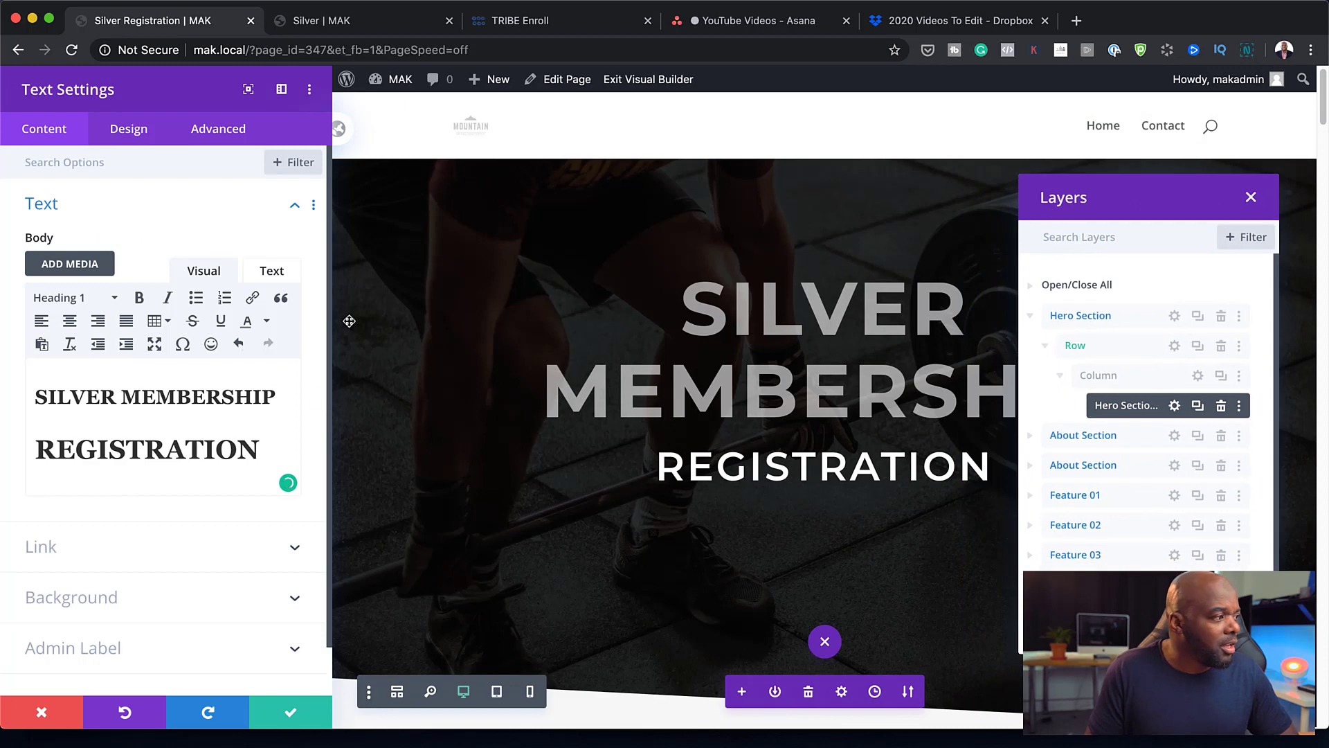
pyautogui.click(129, 130)
pyautogui.click(79, 256)
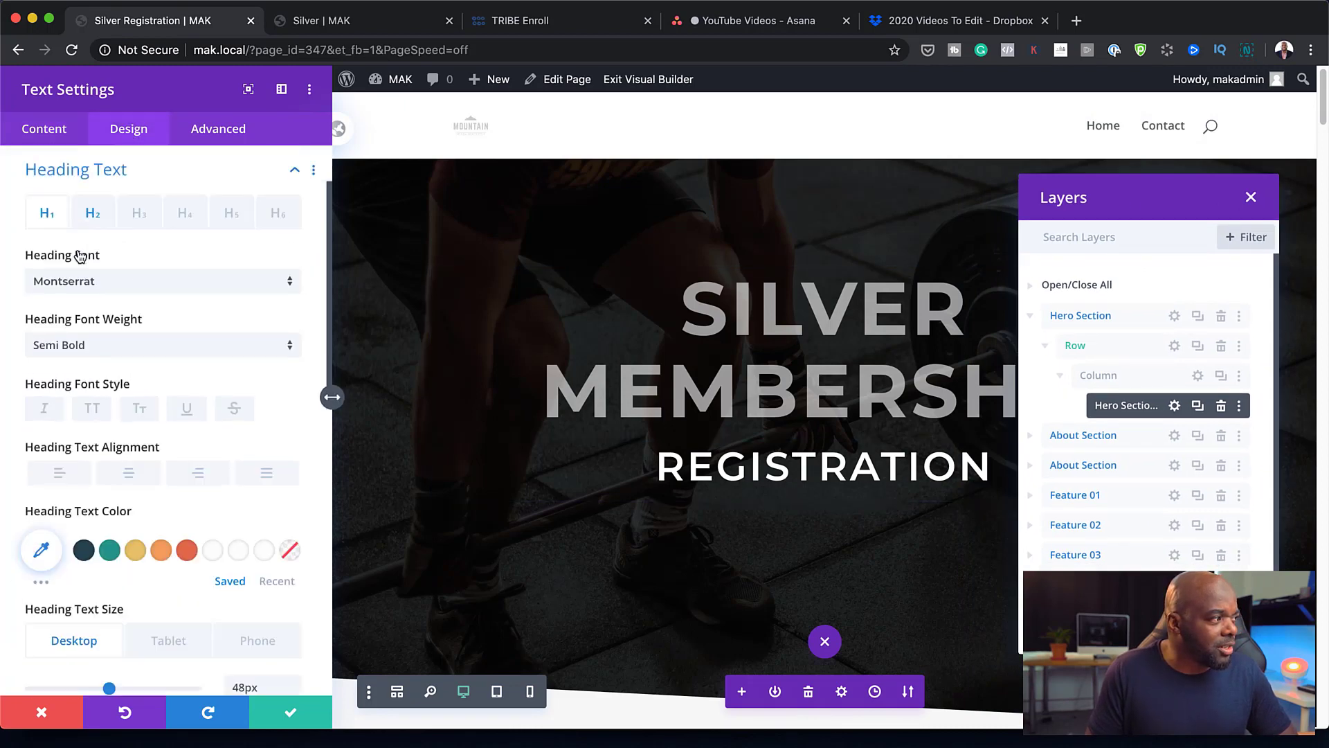
pyautogui.click(114, 288)
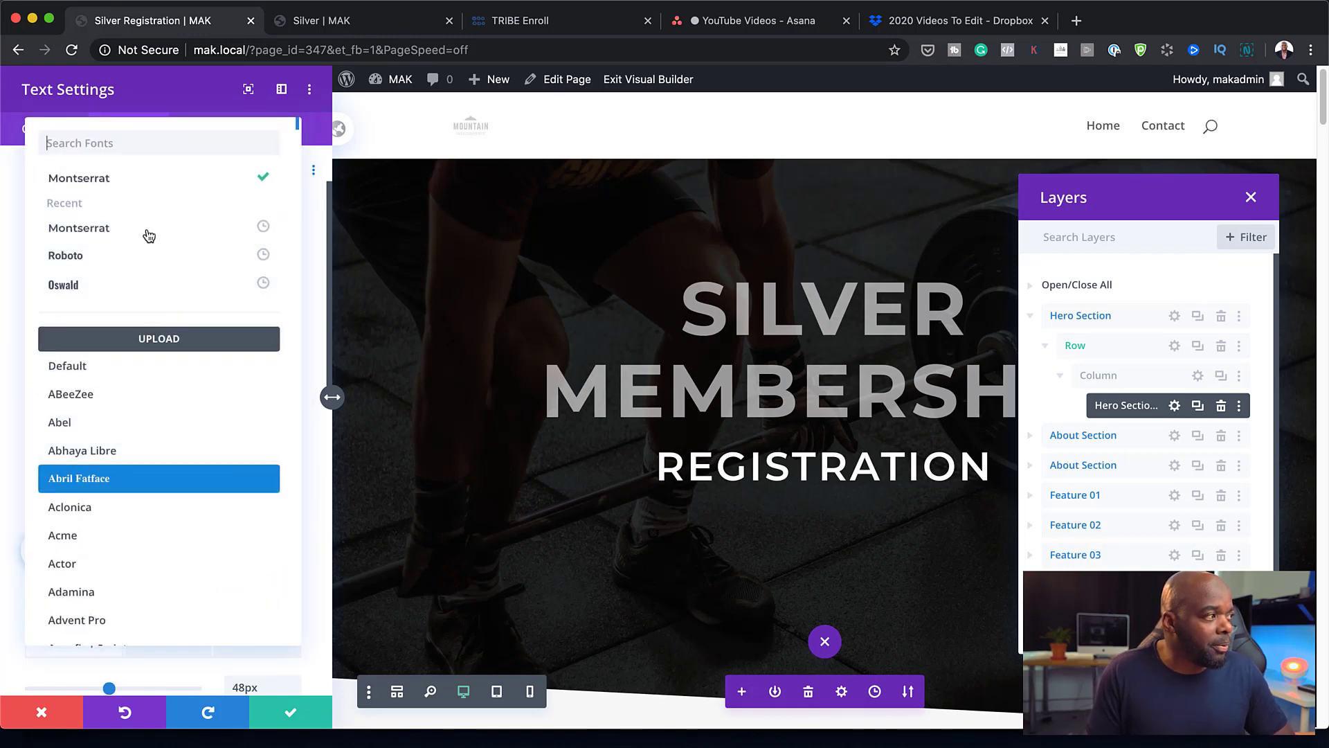
pyautogui.write('pop')
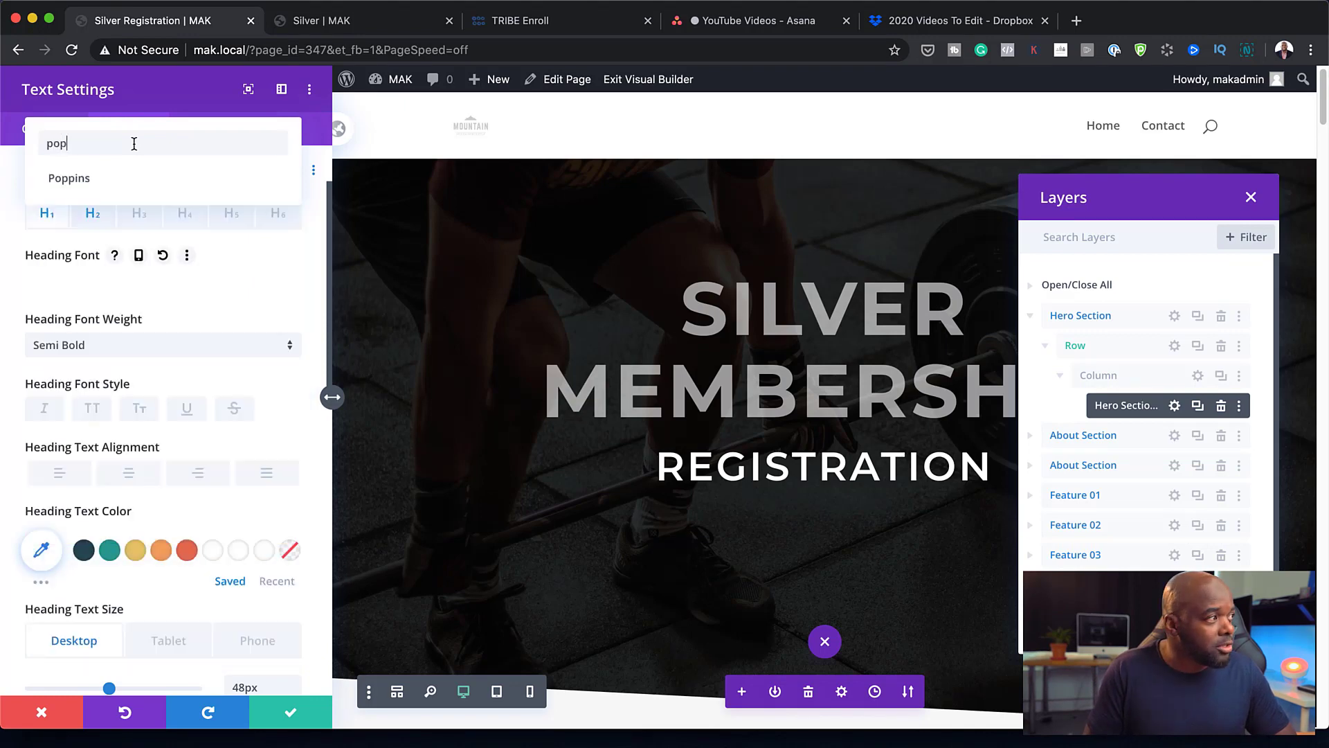
pyautogui.write('p')
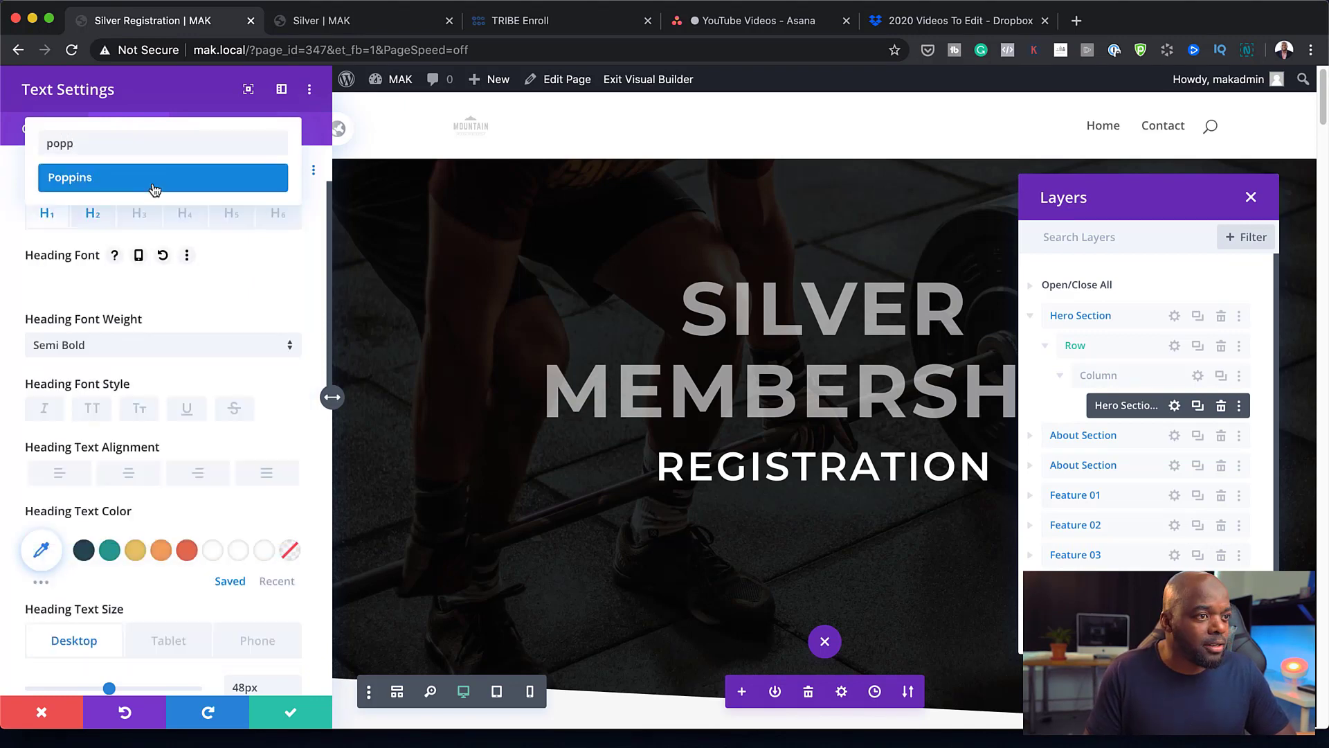
pyautogui.click(154, 178)
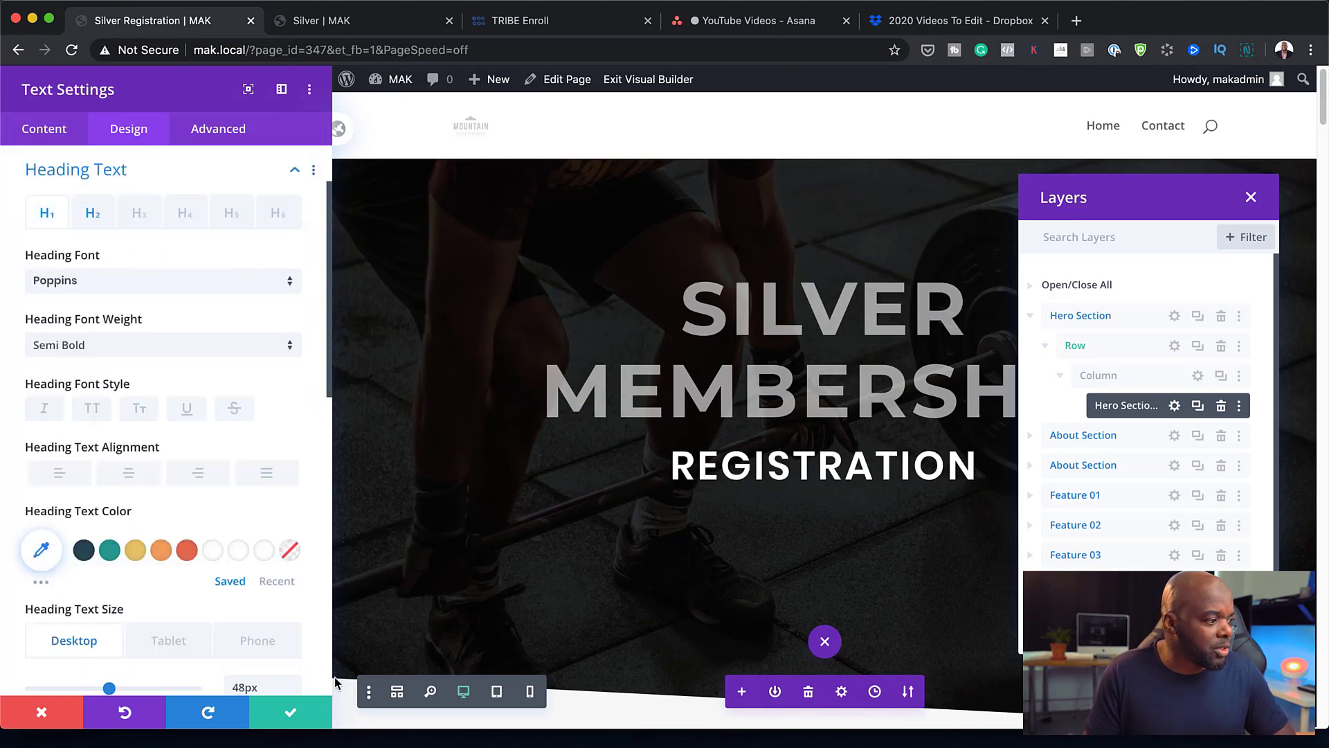
pyautogui.click(288, 711)
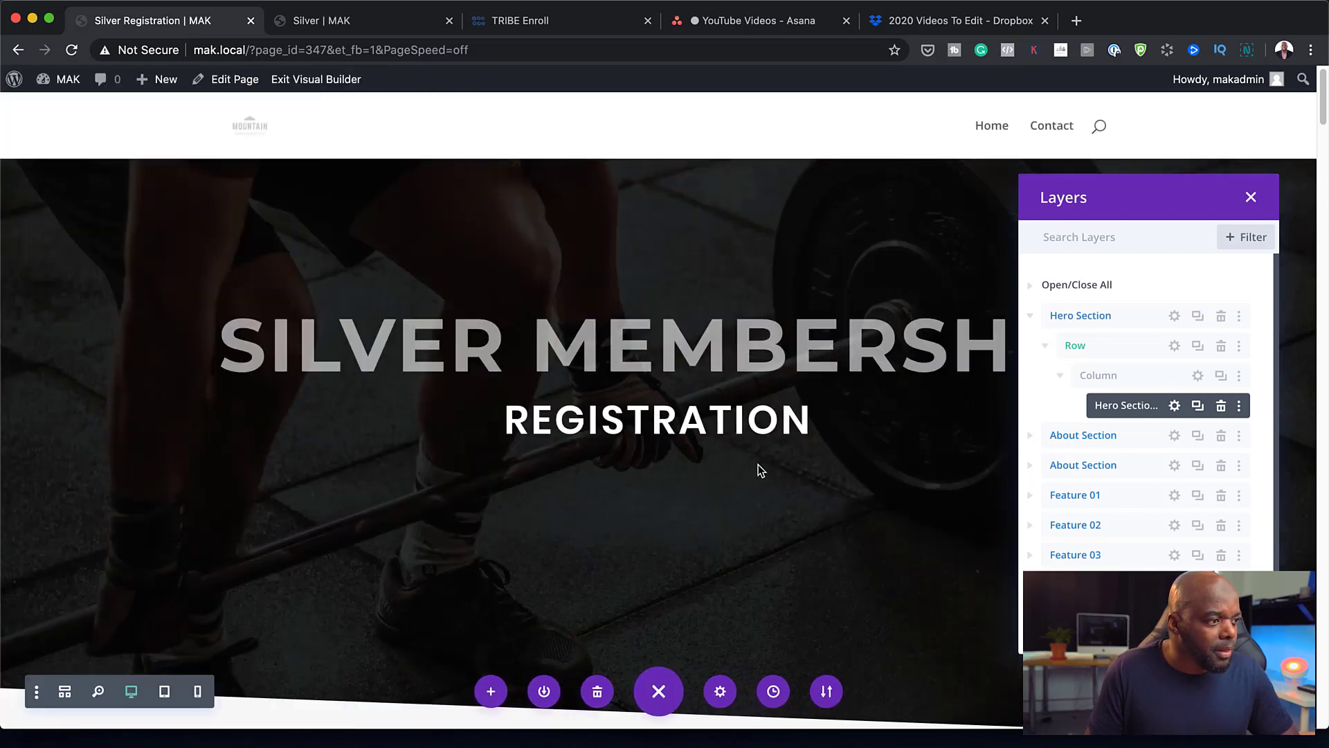
# Close the Layers list and view the content section below the hero
pyautogui.scroll(-8, 760, 470)
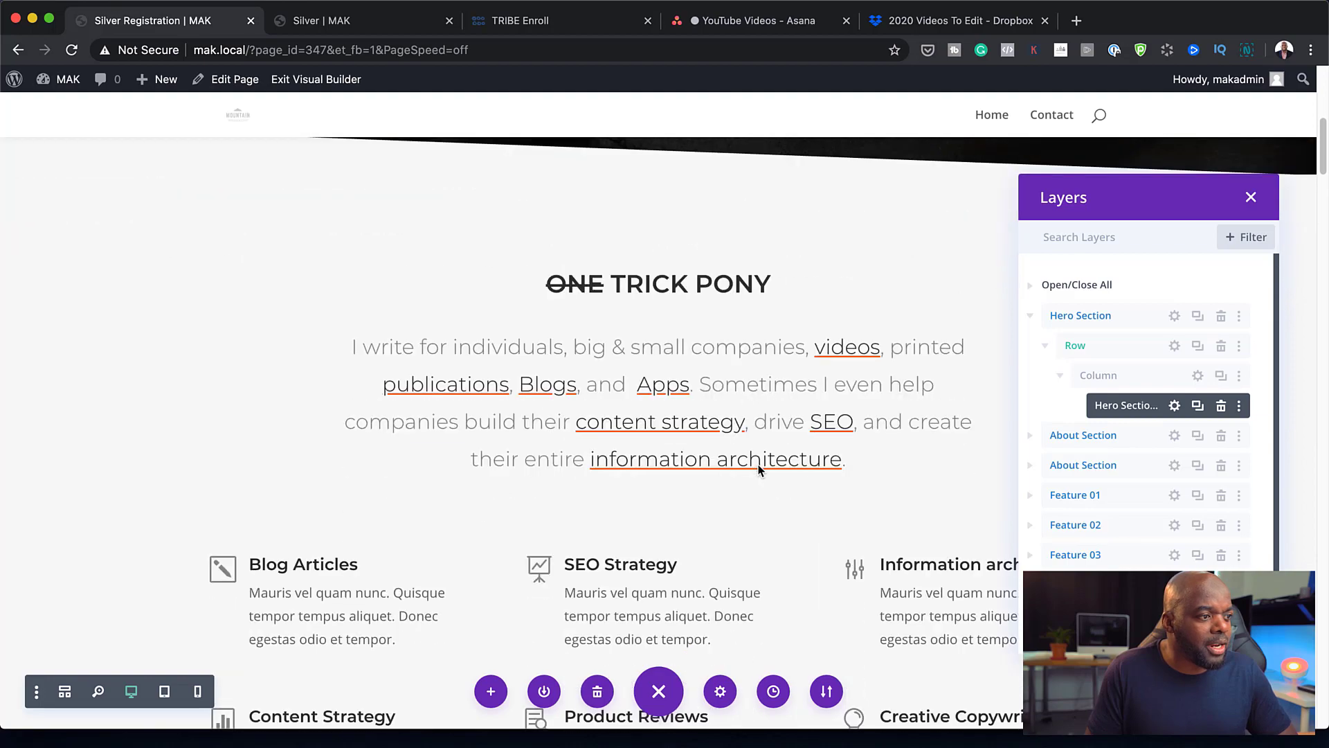
pyautogui.scroll(-1, 760, 470)
pyautogui.click(1252, 199)
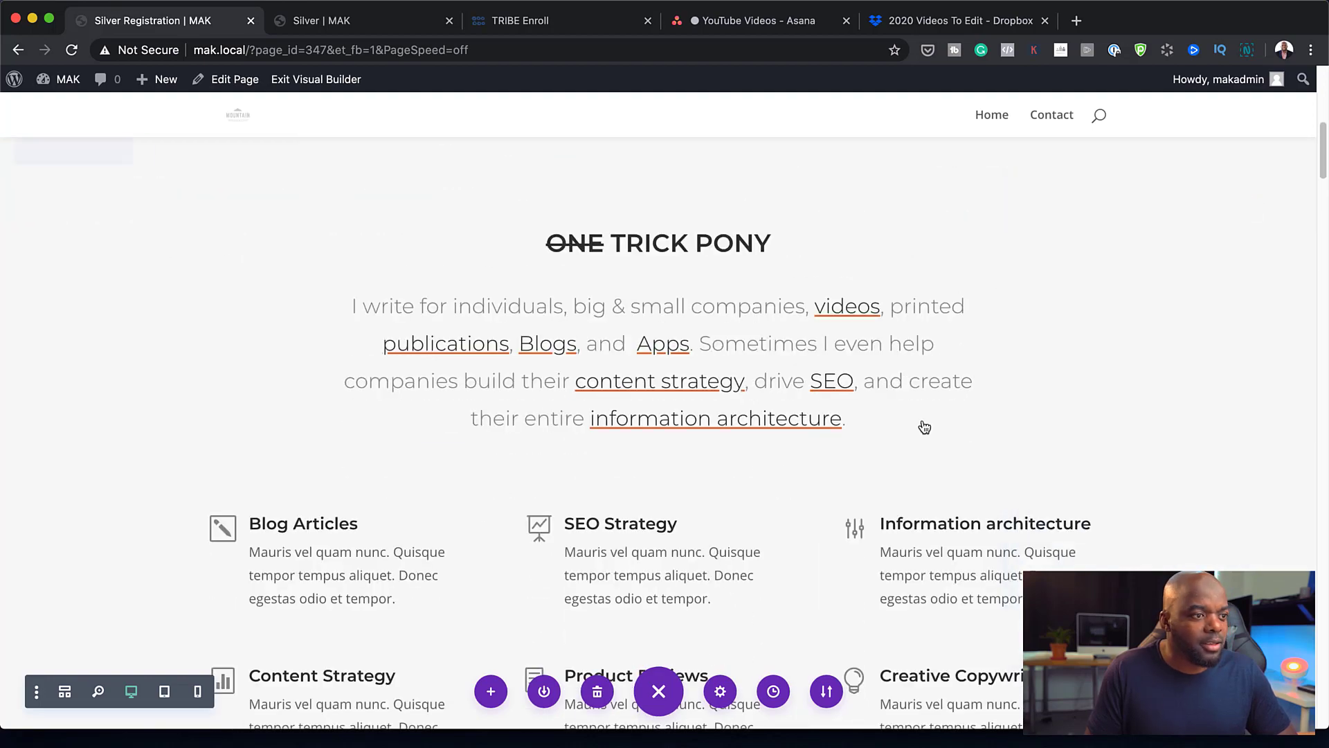
# Delete the intro text and all heading, blurb and button rows from the section directly below the hero
pyautogui.scroll(-5, 924, 481)
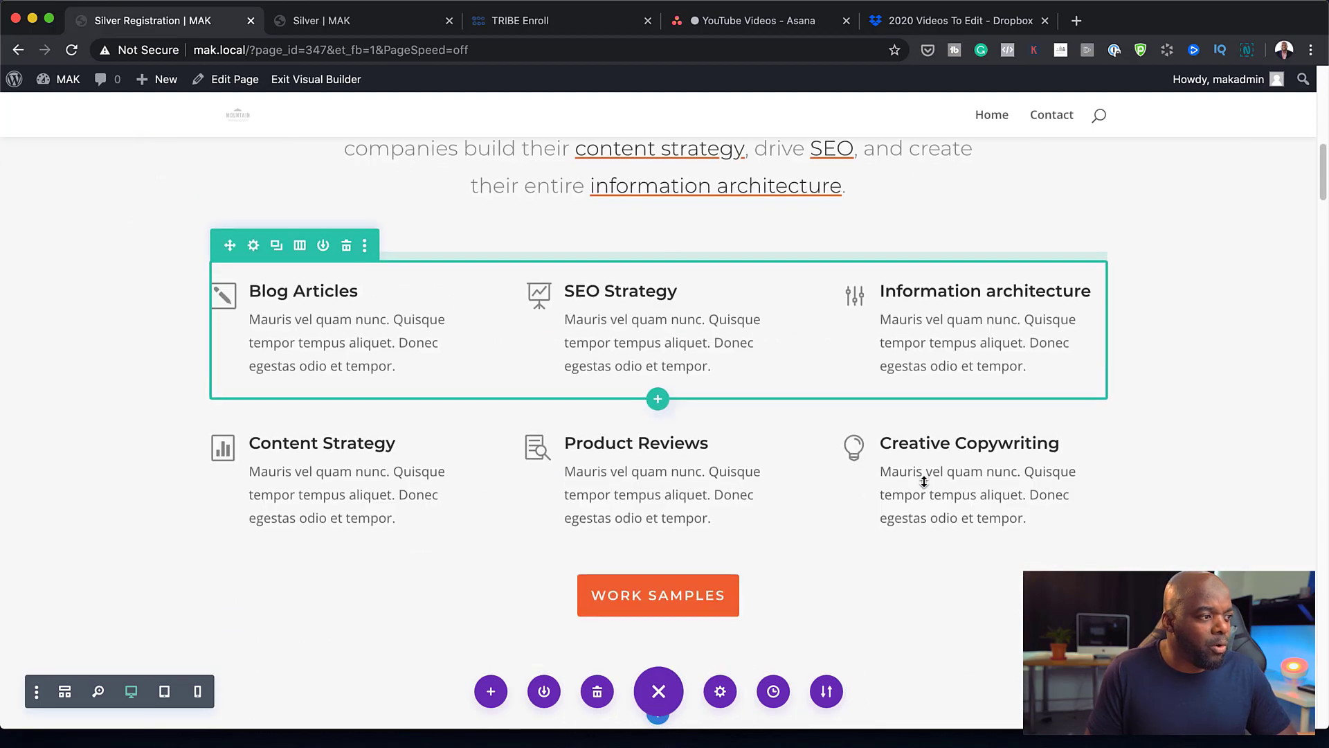
pyautogui.scroll(2, 924, 478)
pyautogui.scroll(2, 897, 369)
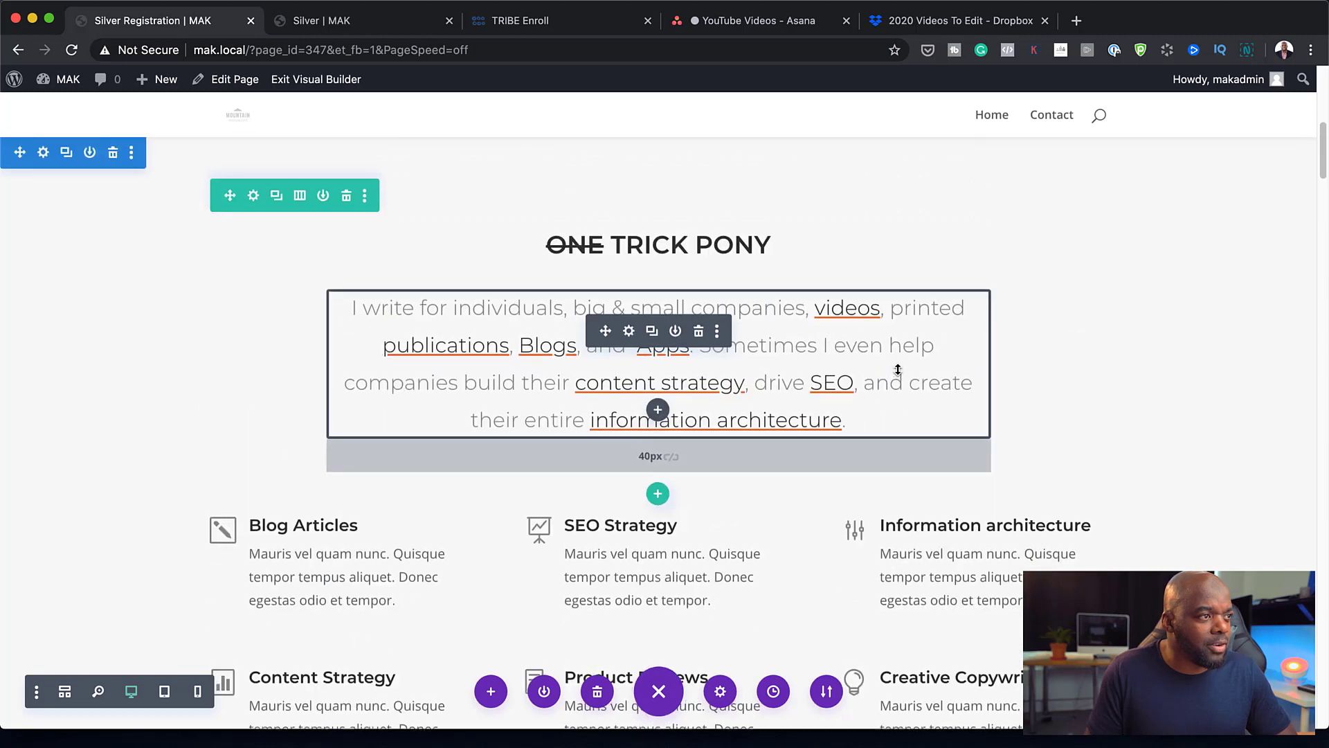
pyautogui.click(700, 333)
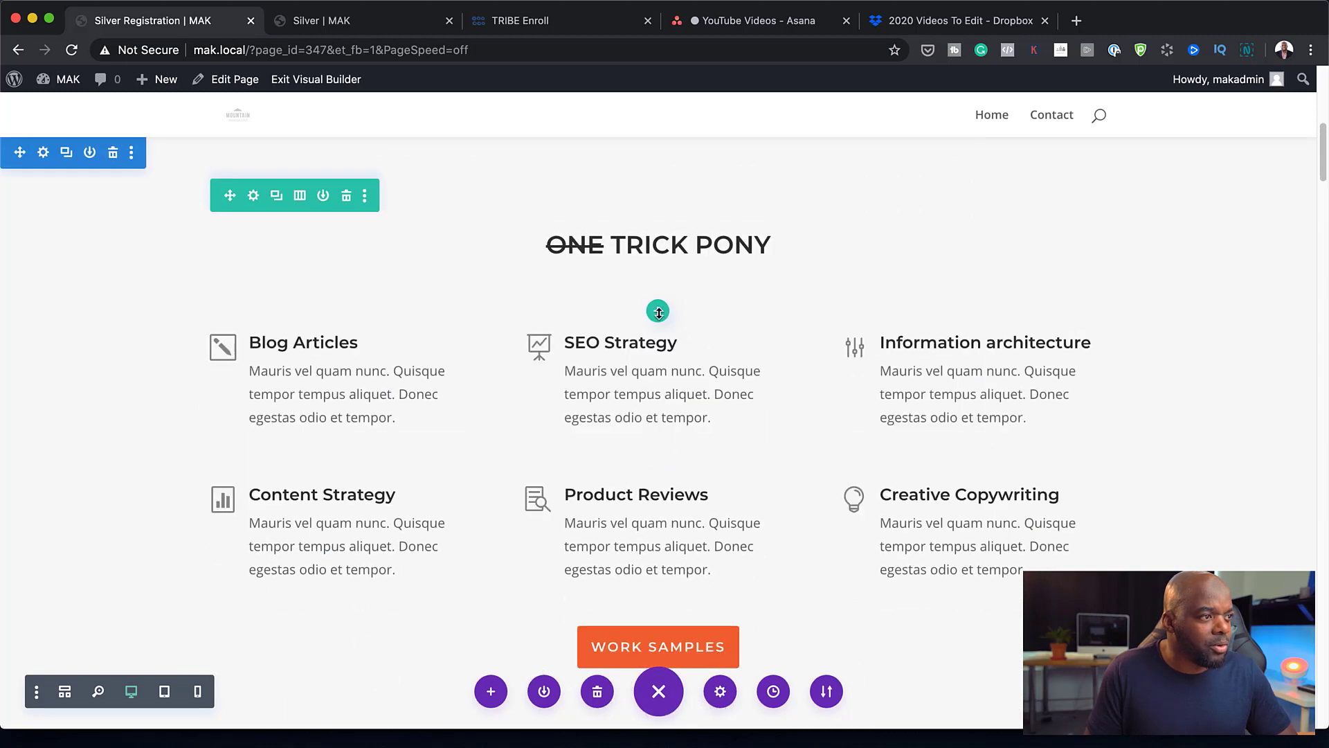
pyautogui.click(346, 198)
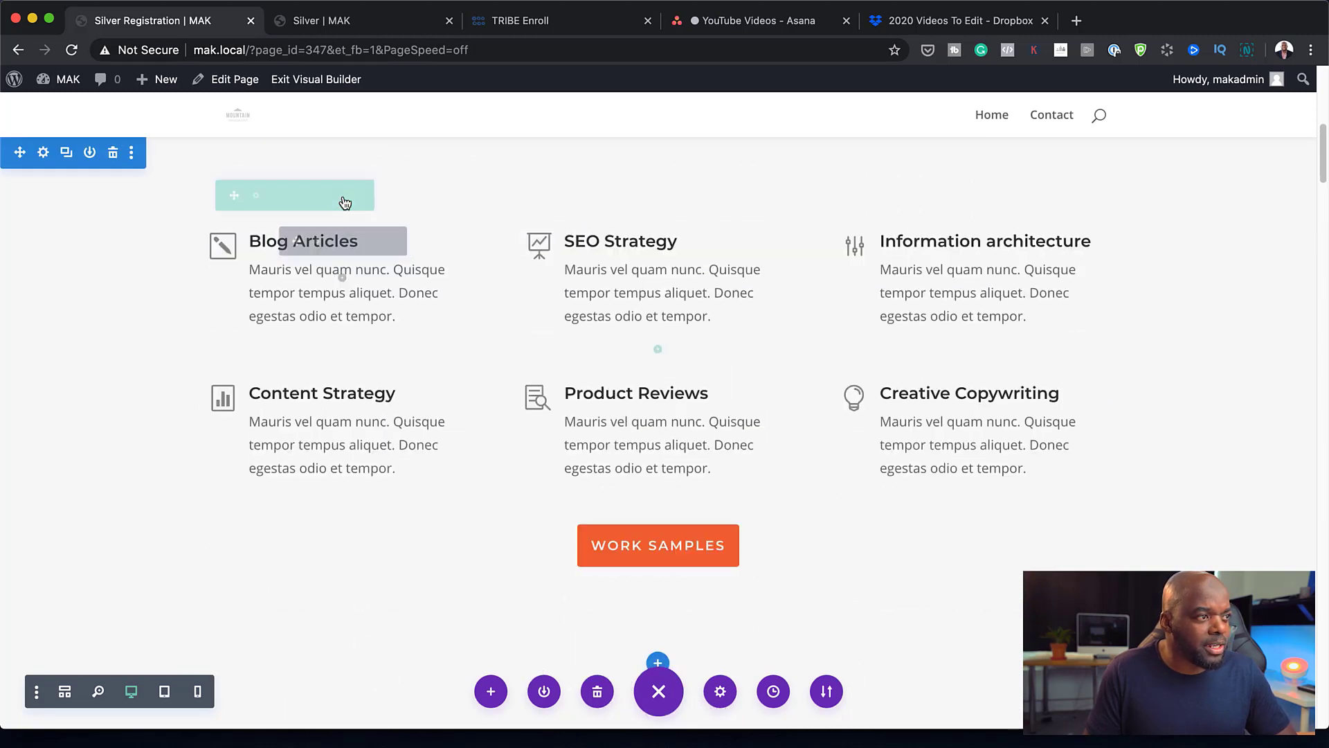
pyautogui.click(347, 198)
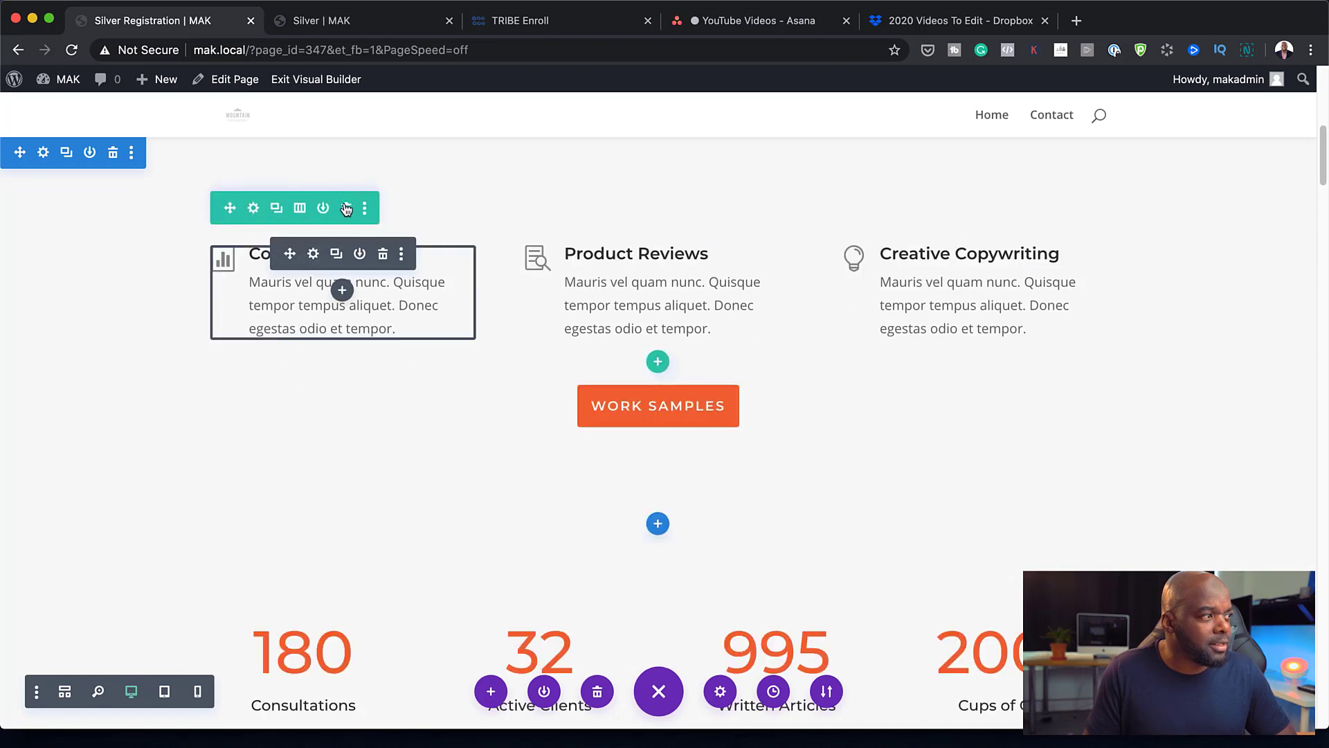
pyautogui.click(344, 209)
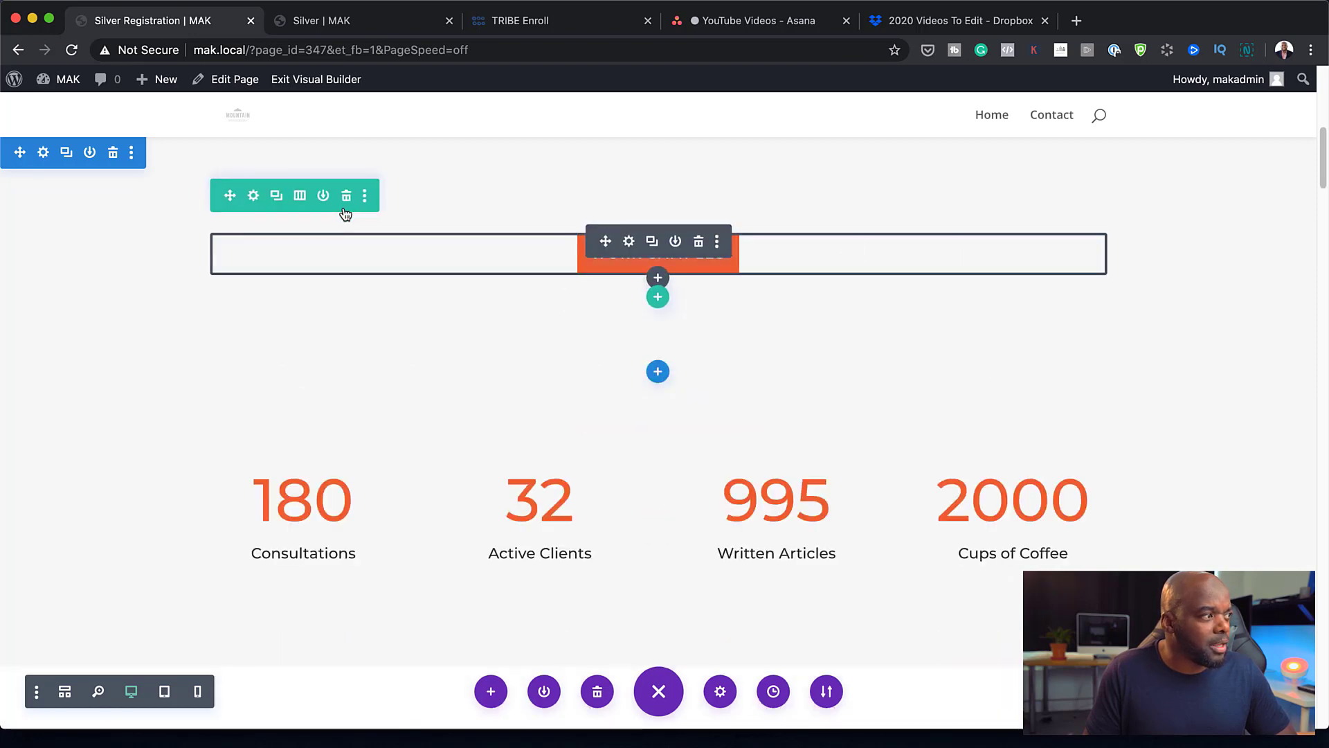
pyautogui.click(347, 198)
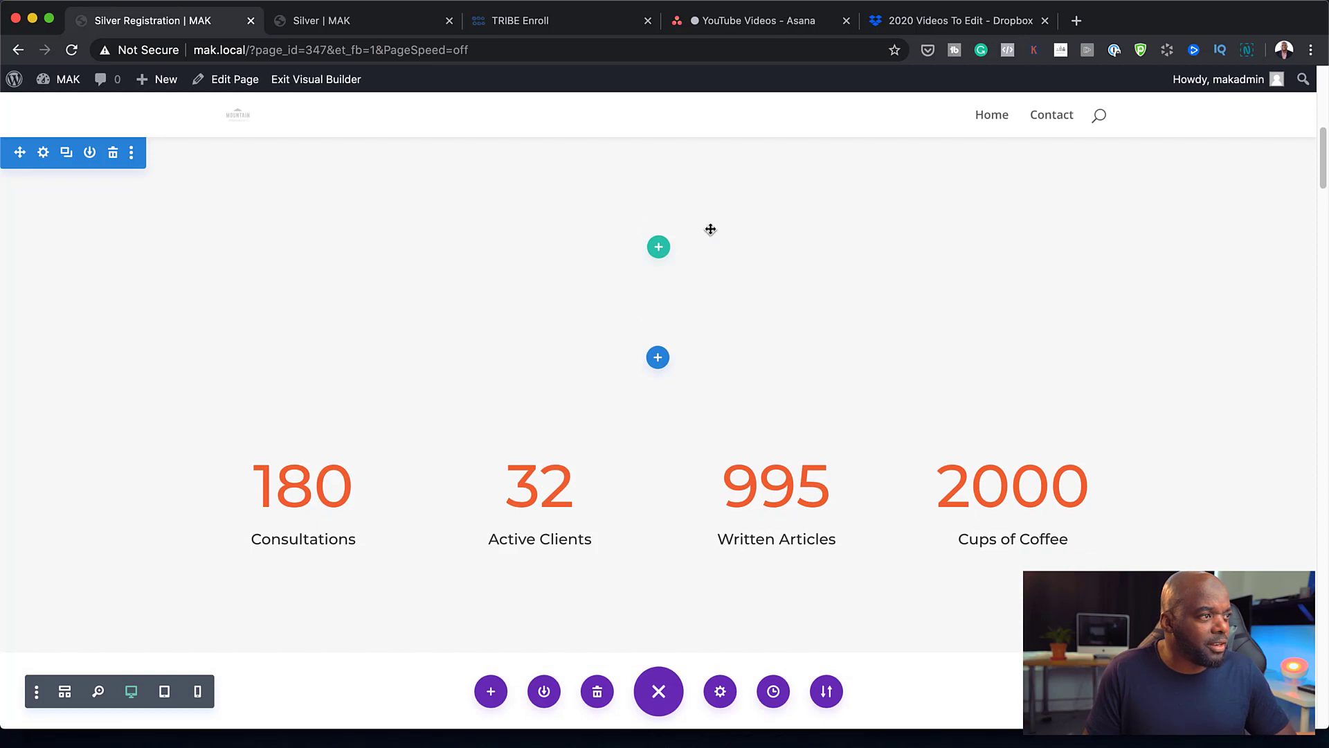
# Insert a single-column row with a Text module in the emptied section
pyautogui.click(658, 246)
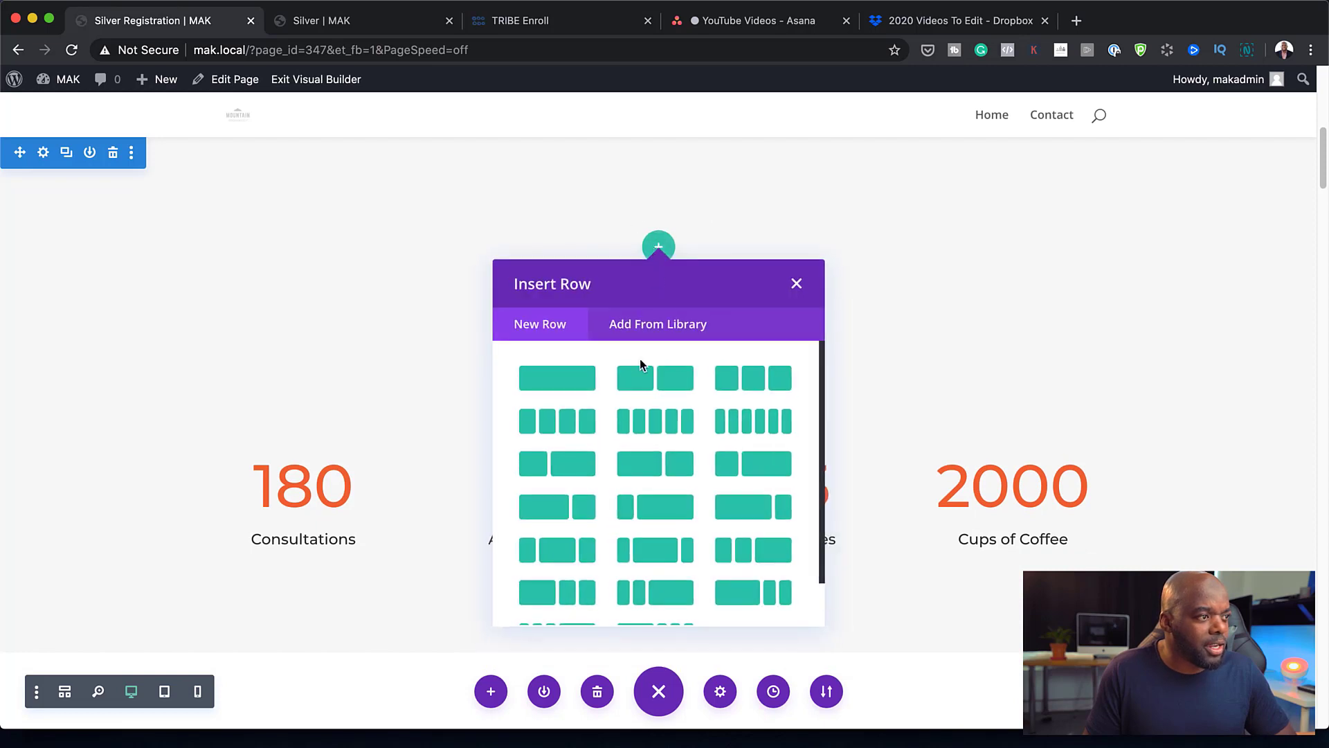
pyautogui.click(582, 378)
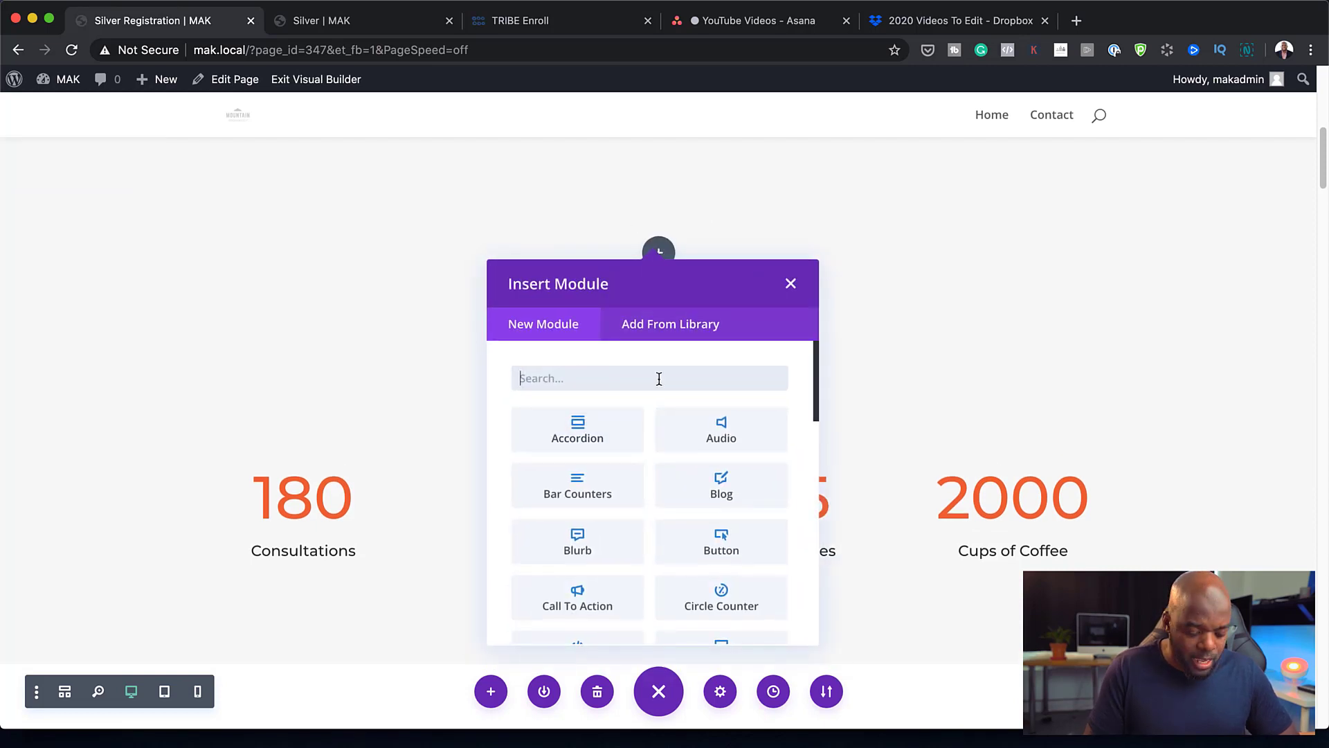
pyautogui.write('text')
pyautogui.click(623, 432)
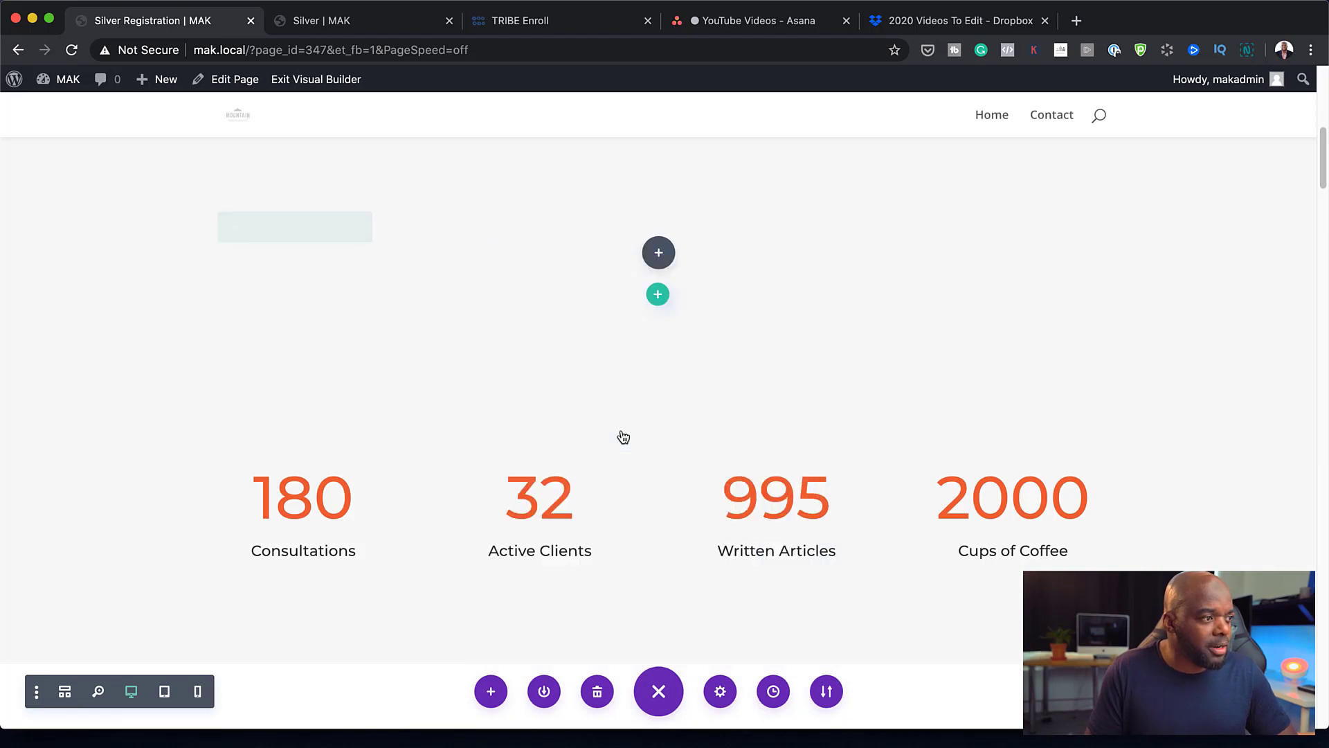
# Replace the Text module's placeholder body with the shortcode [mepr-membership-registration-form id="327"] and save it
pyautogui.moveTo(232, 489); pyautogui.dragTo(23, 386)
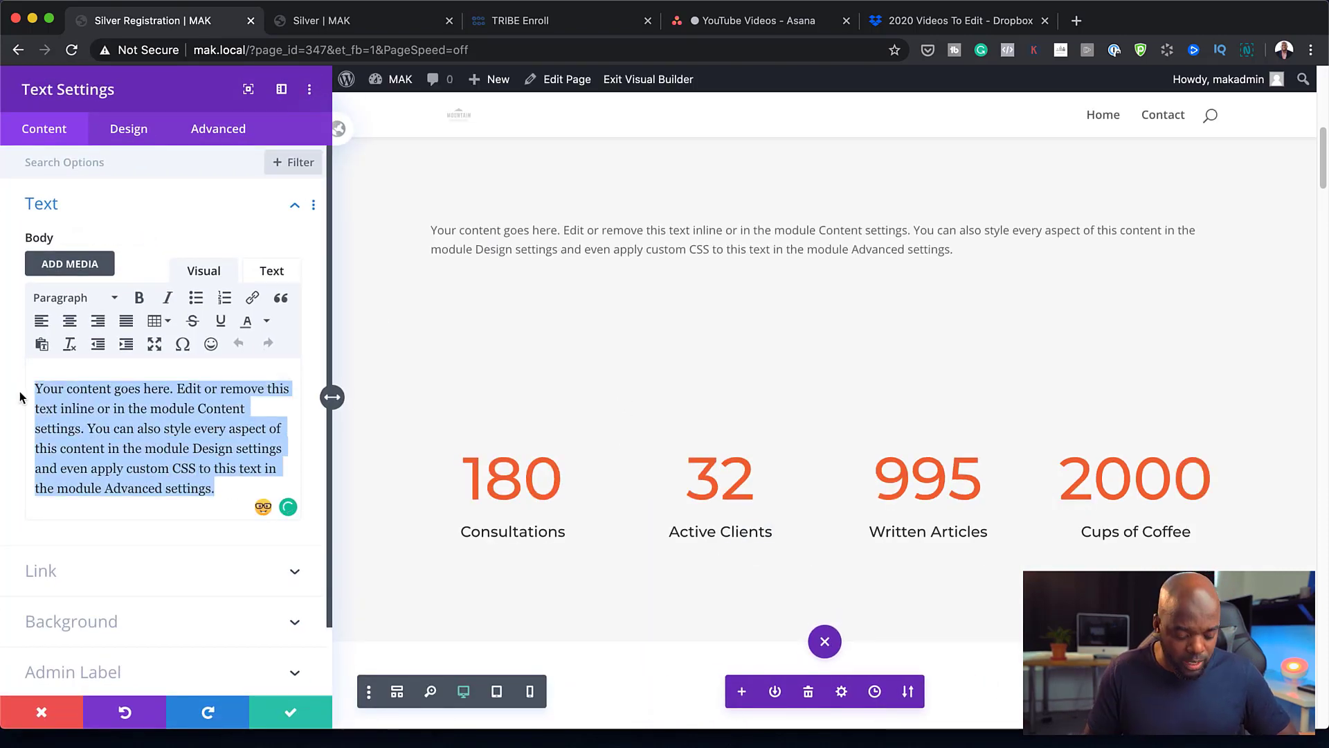
pyautogui.write('[mepr-membership-registration-form id="327"]')
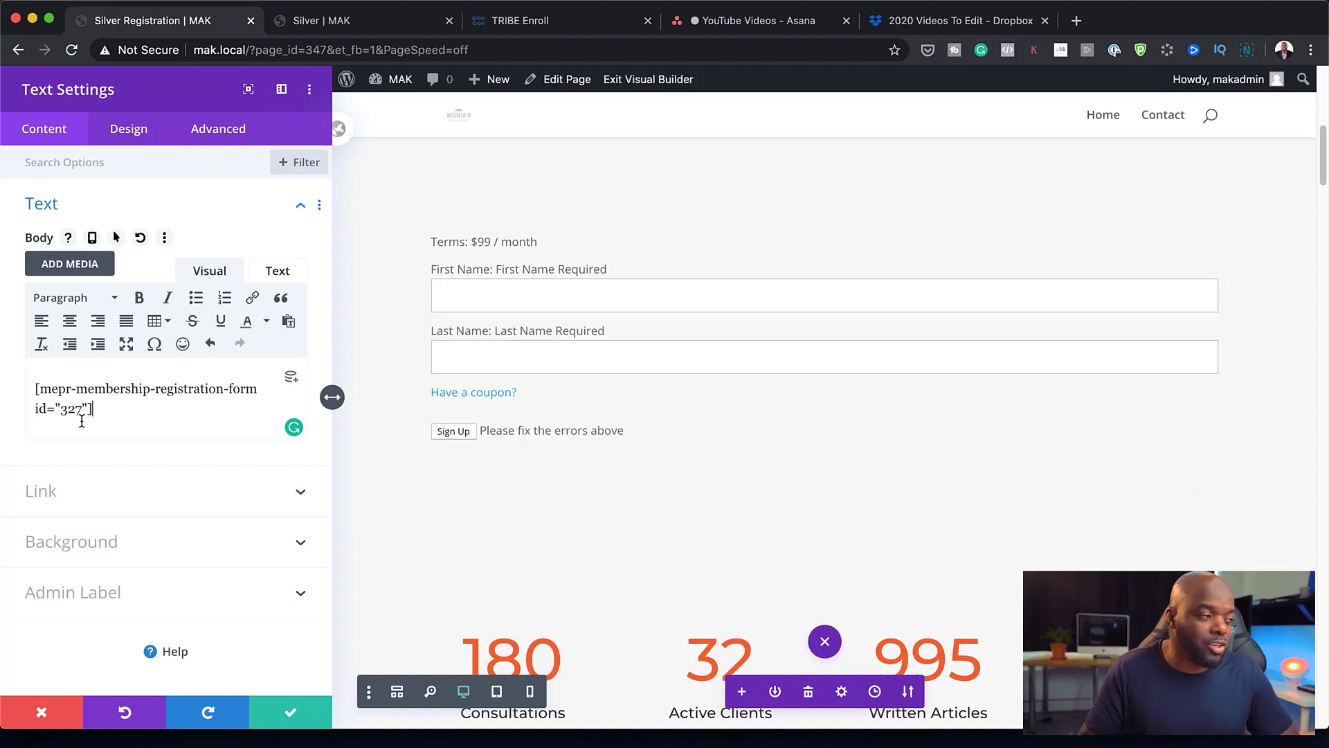
pyautogui.click(290, 716)
# Delete the leftover layout sections below the registration form, from the statistics counters through the orange section and the one following it
pyautogui.moveTo(199, 596)
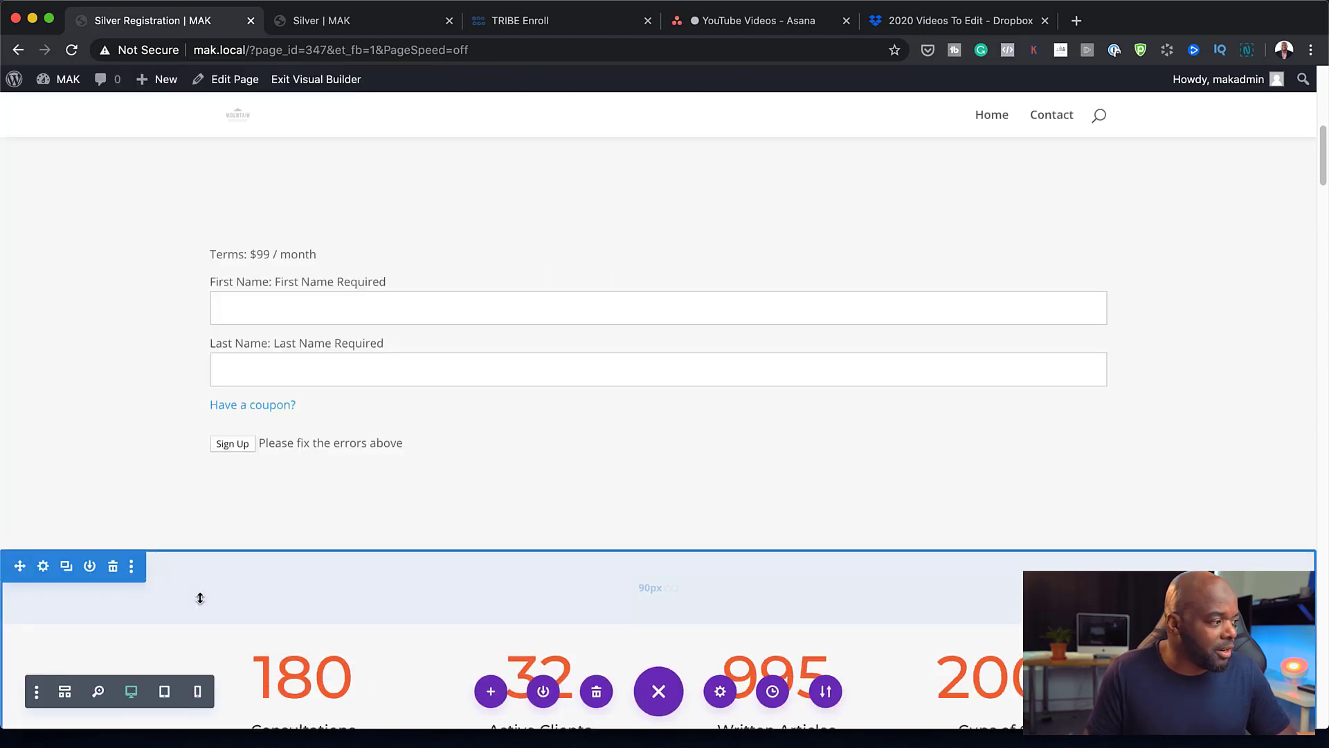
pyautogui.click(112, 567)
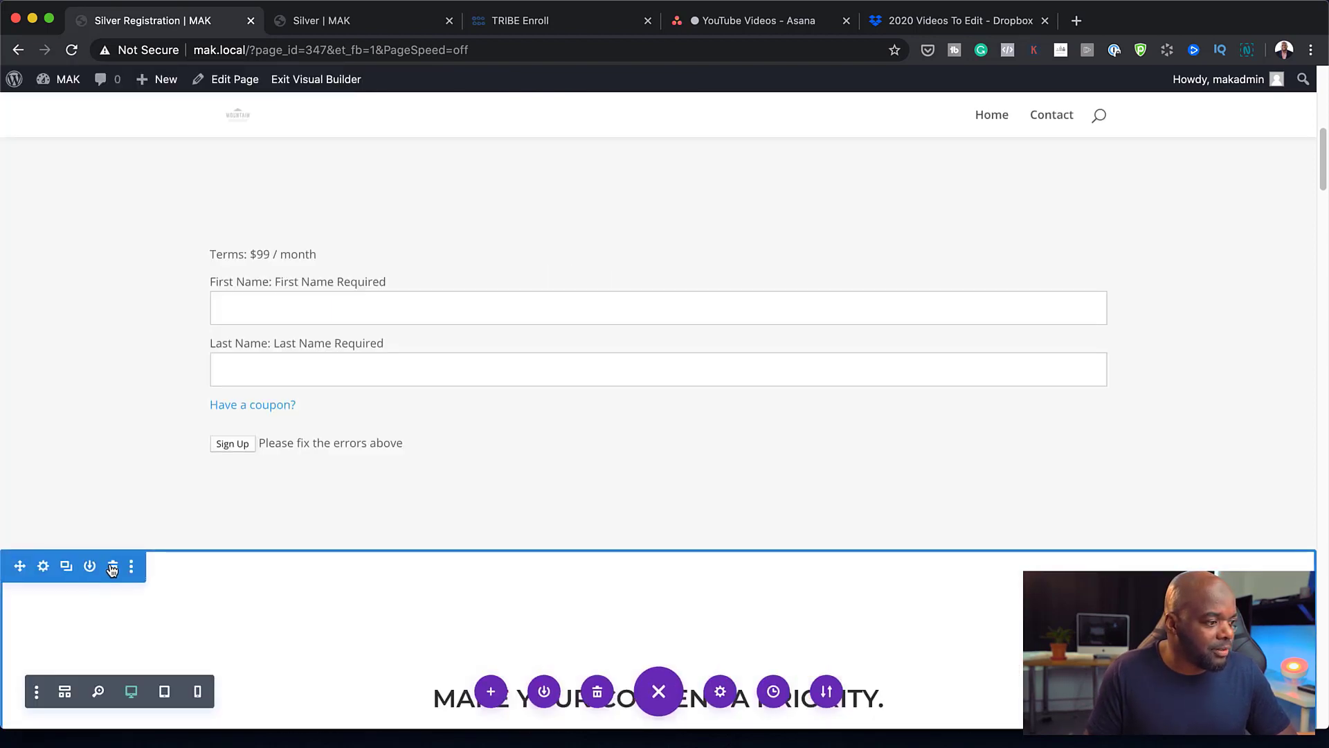
pyautogui.click(112, 566)
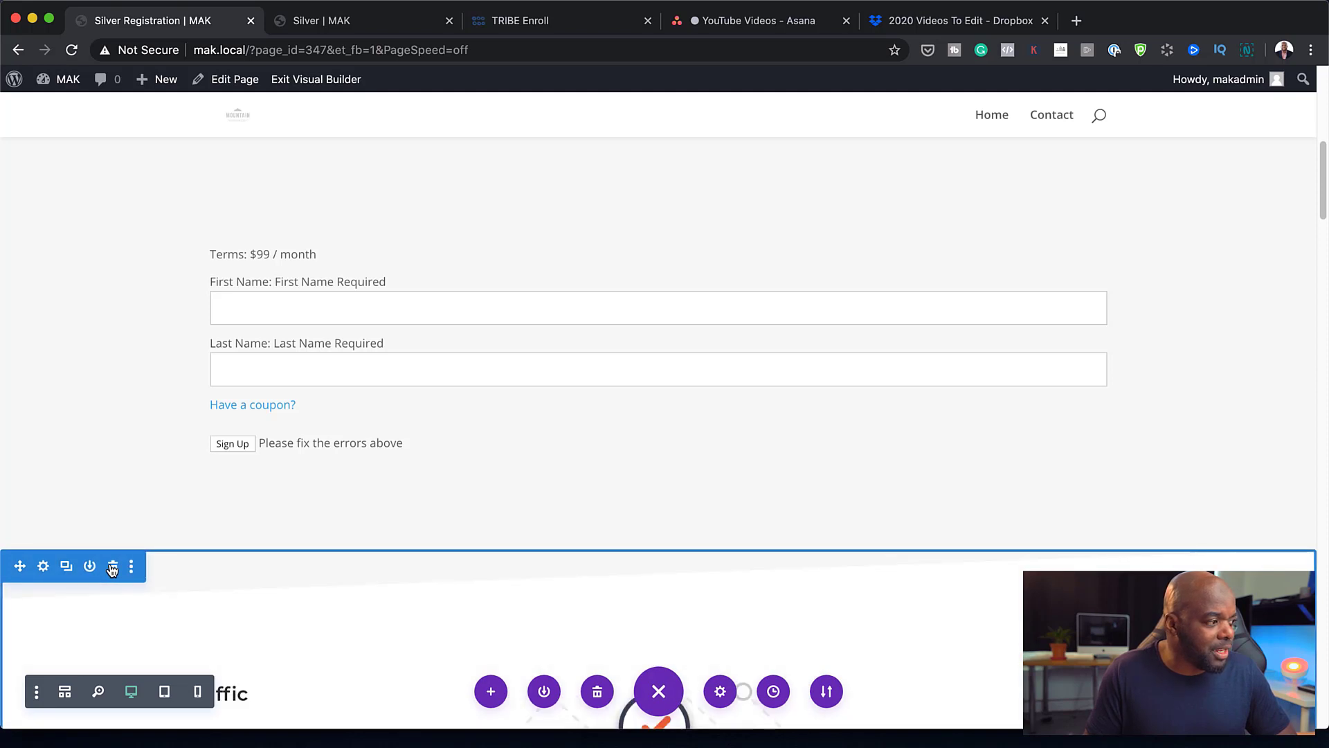
pyautogui.click(112, 566)
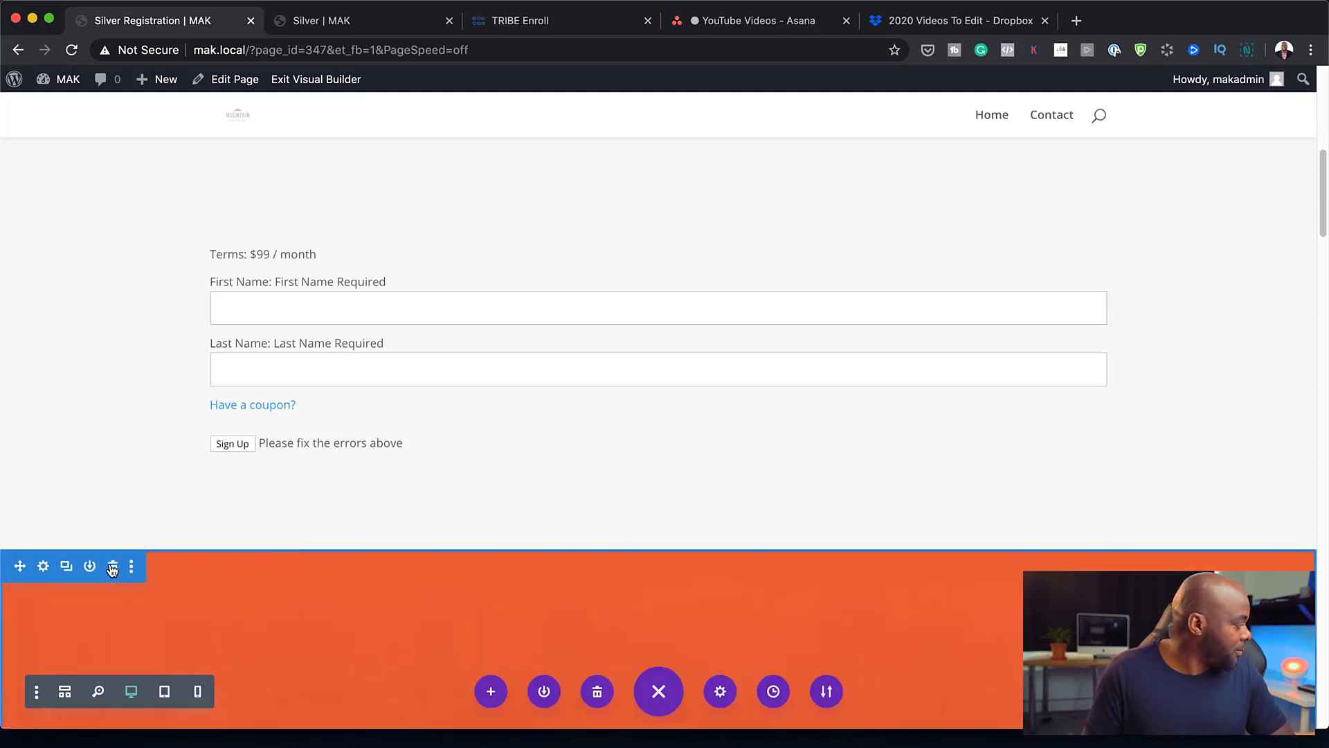
pyautogui.click(113, 566)
pyautogui.click(112, 566)
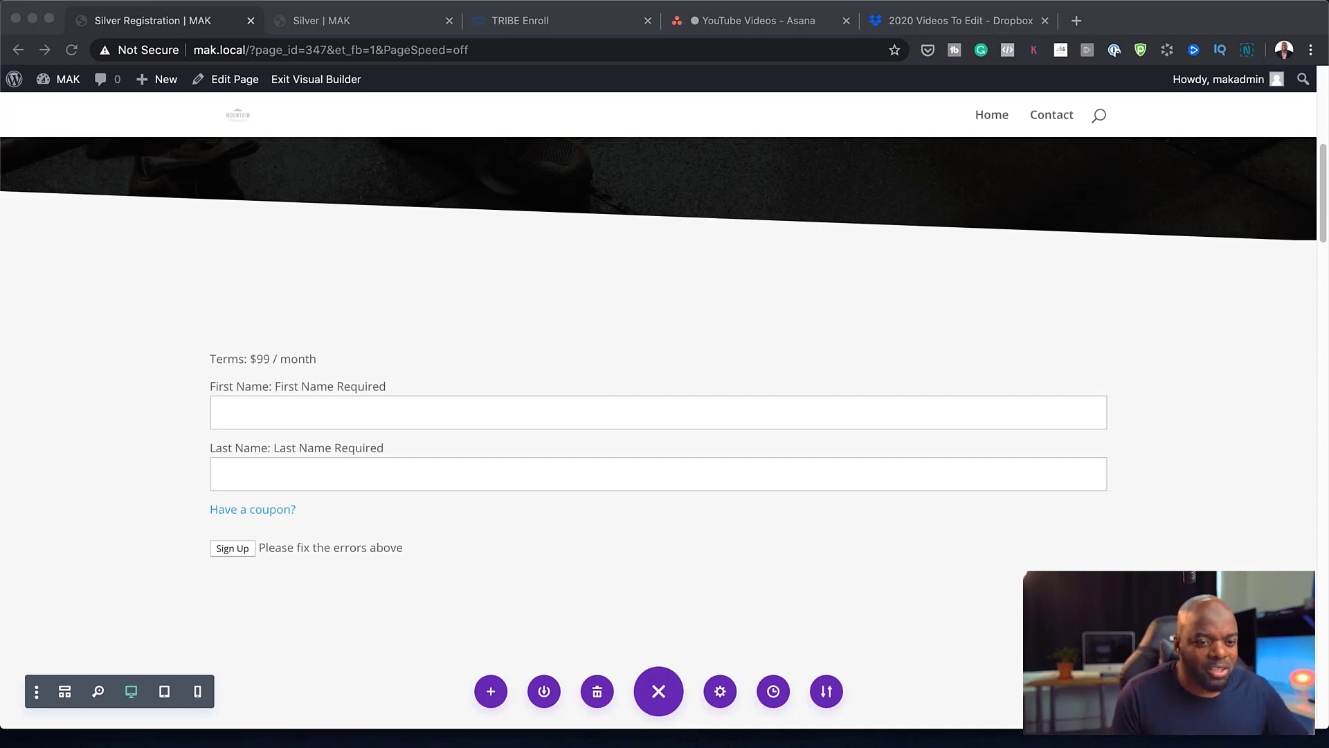
# Set the registration form row's background to the saved golden-yellow color and save the row settings
pyautogui.press('super+Tab')
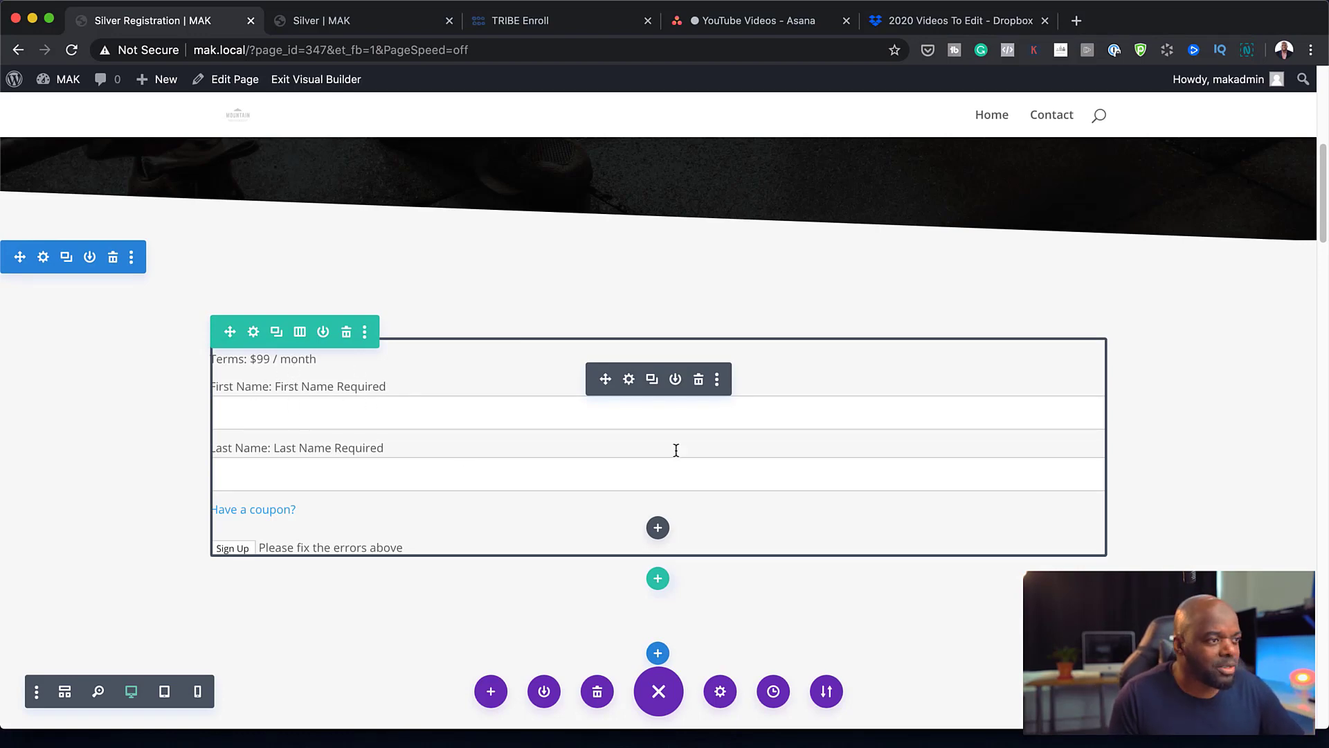
pyautogui.click(254, 332)
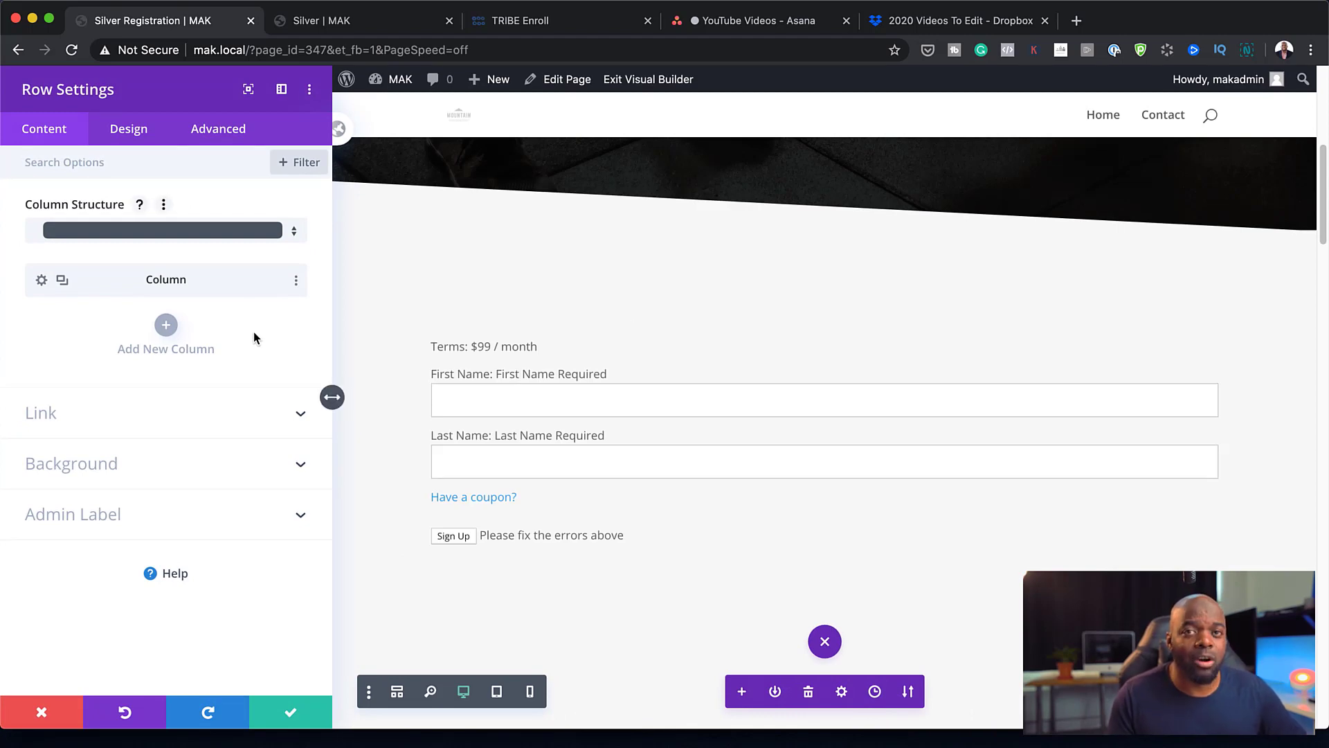
pyautogui.click(106, 468)
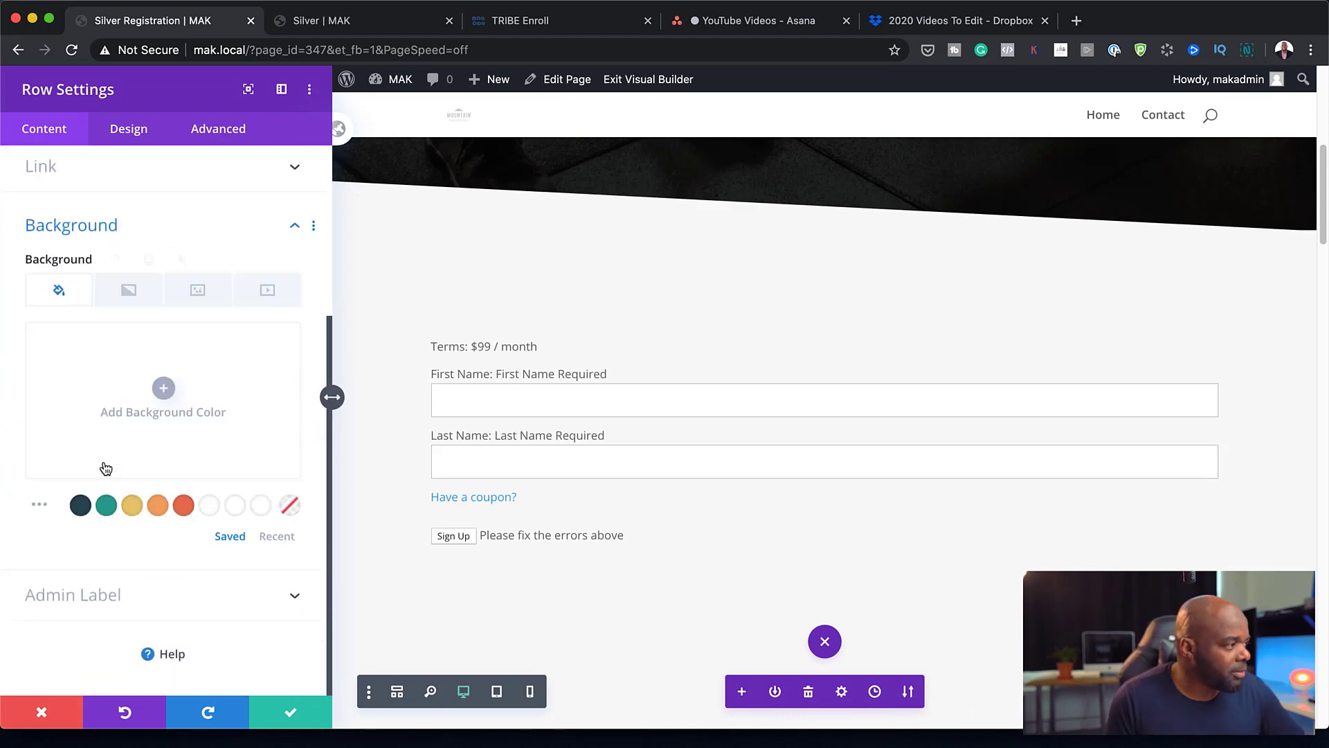
pyautogui.click(158, 506)
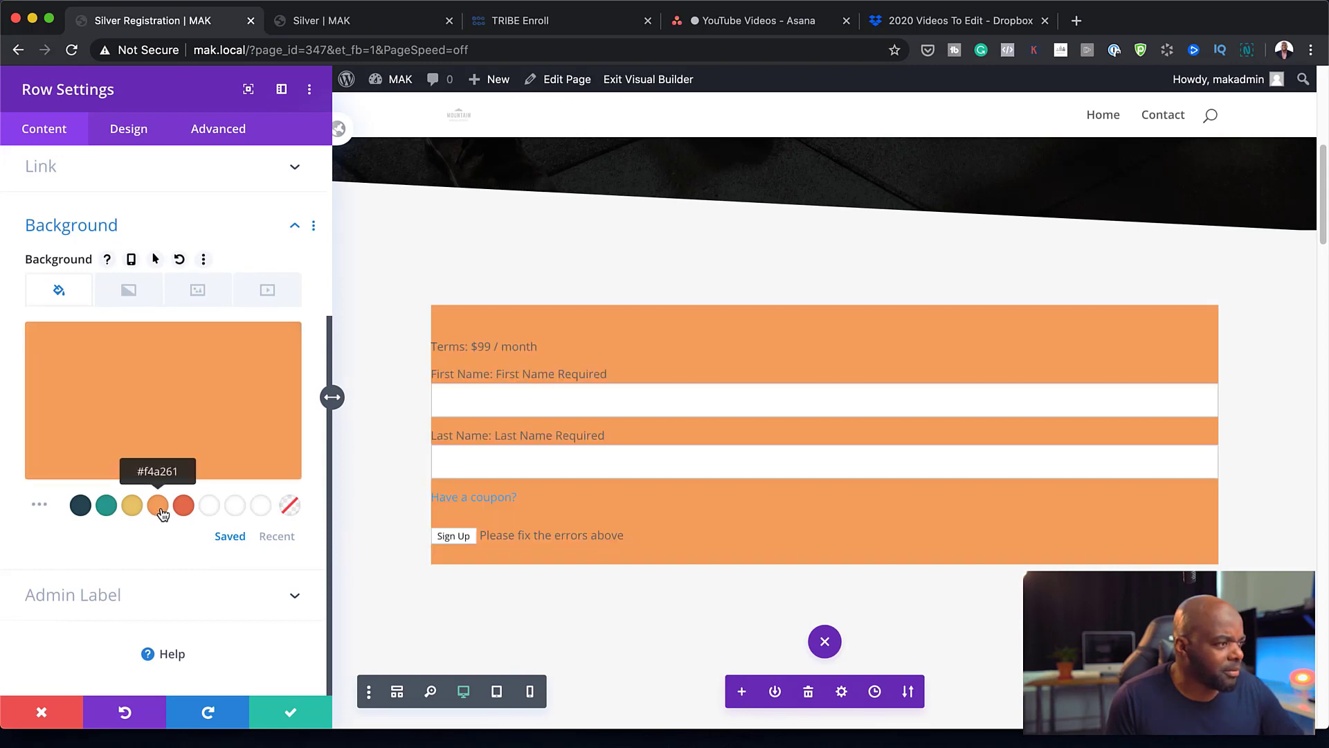
pyautogui.click(132, 505)
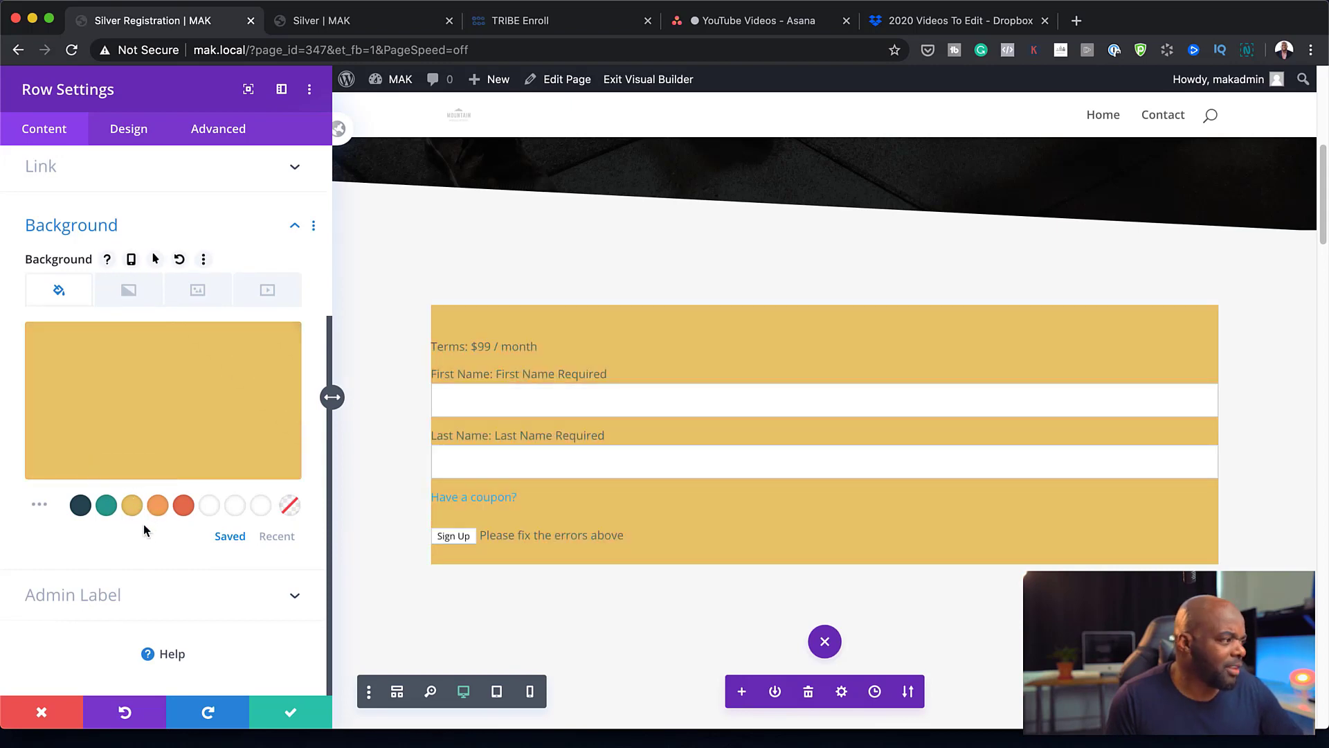
pyautogui.click(291, 717)
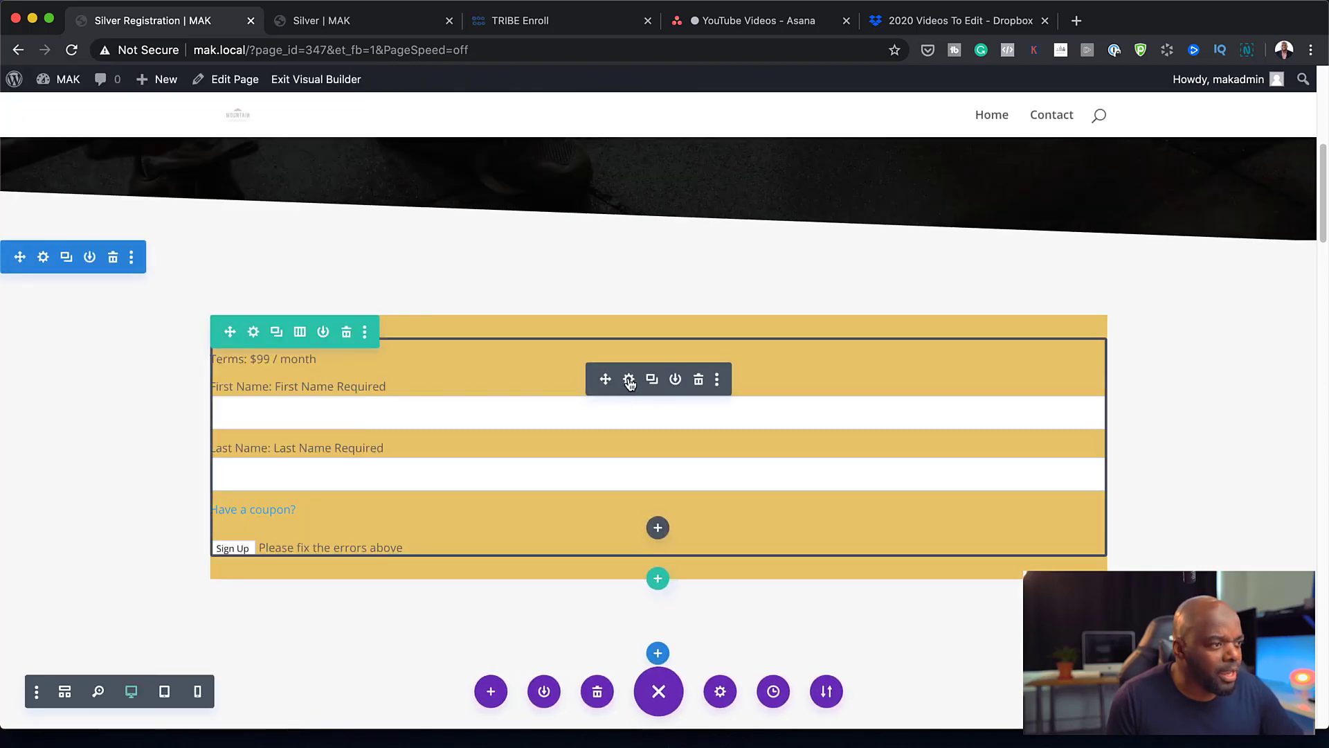
# Set the registration form Text module's text font to Poppins
pyautogui.click(629, 381)
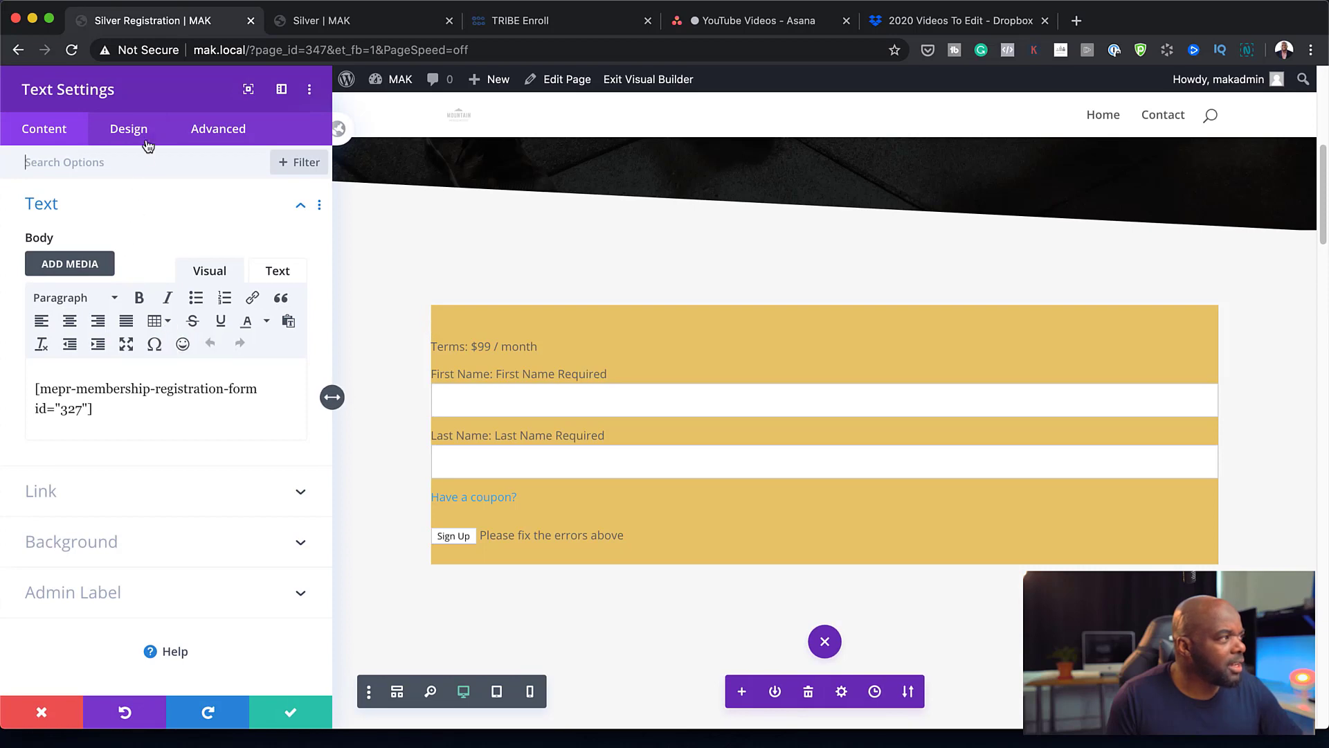
pyautogui.click(128, 130)
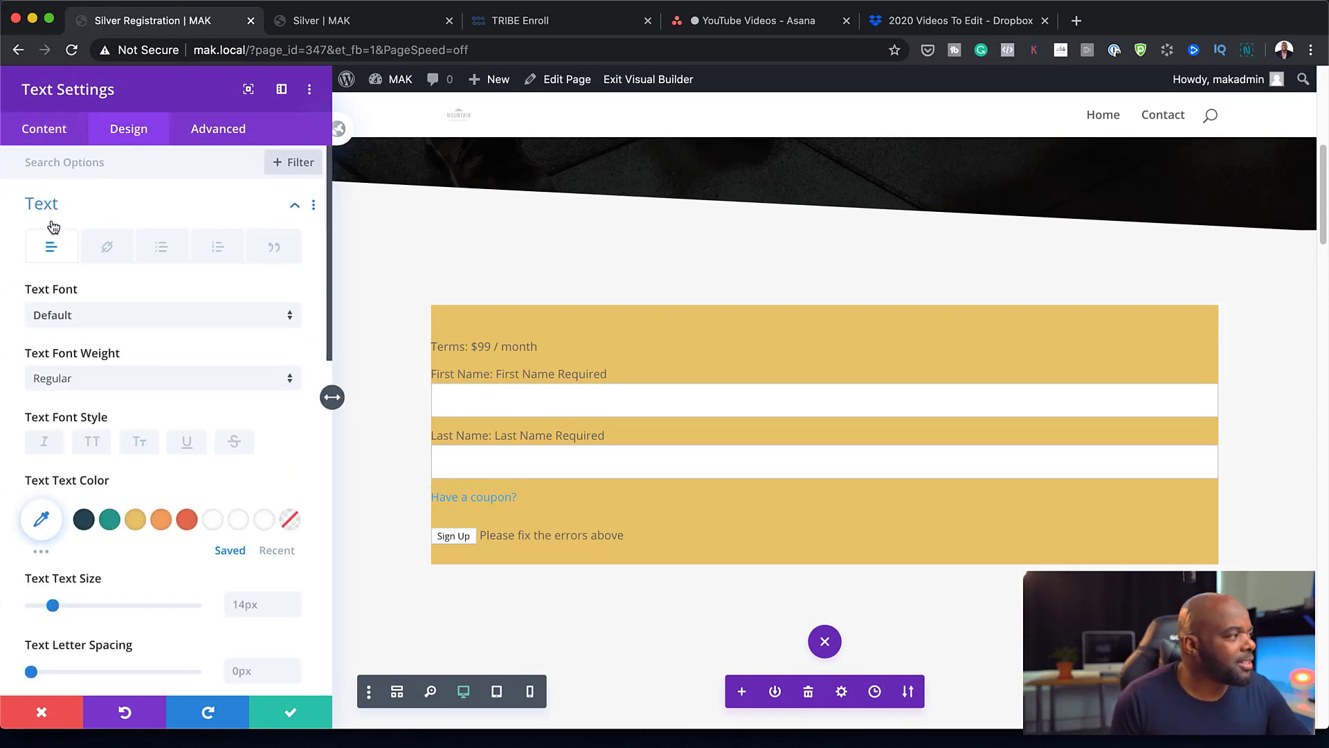
pyautogui.click(95, 321)
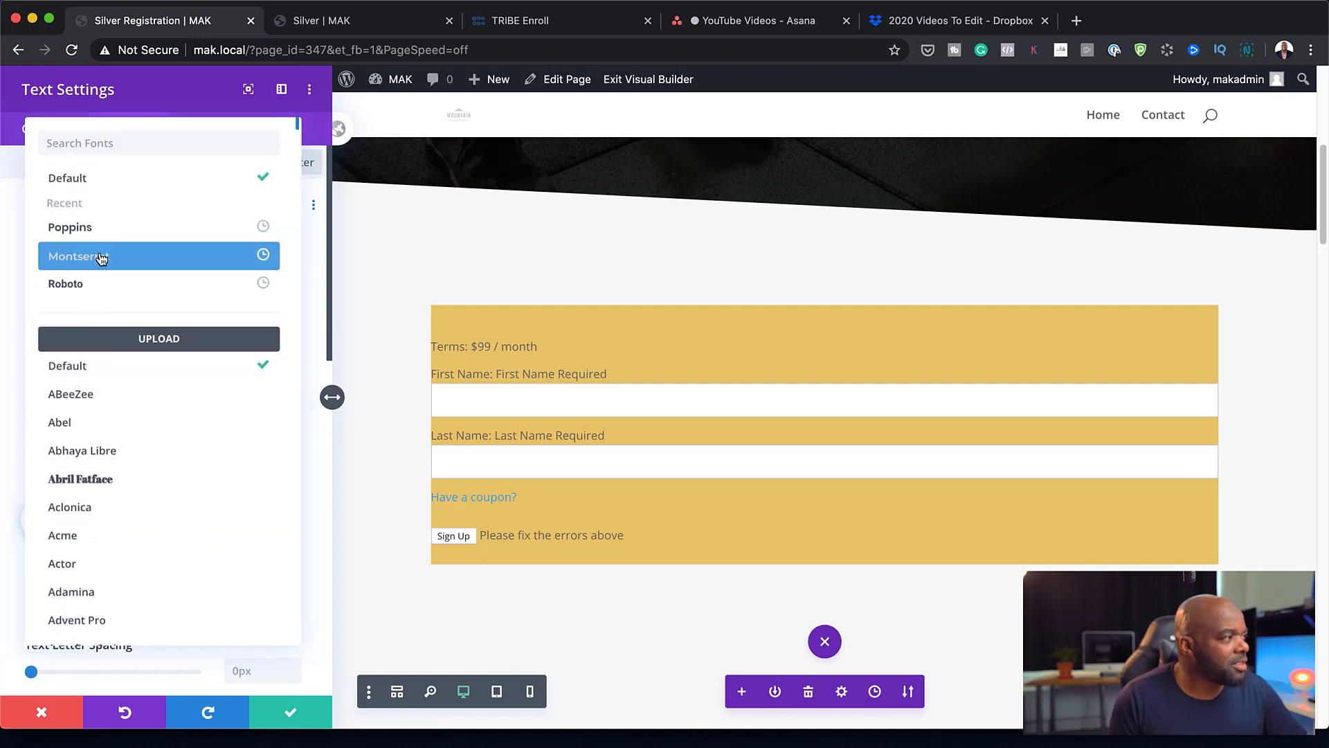
pyautogui.click(106, 225)
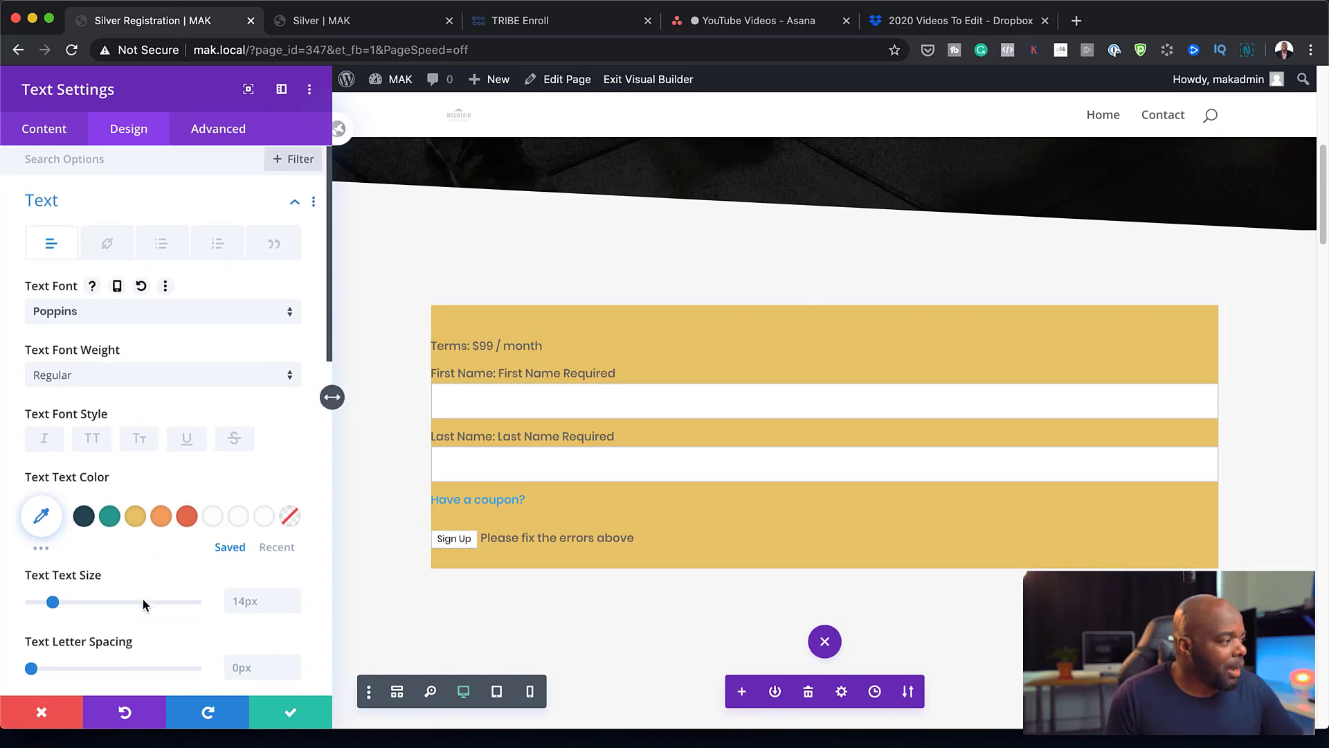
# Link the Text module's left and right padding, set both to 38px, and save the module
pyautogui.scroll(-10, 145, 607)
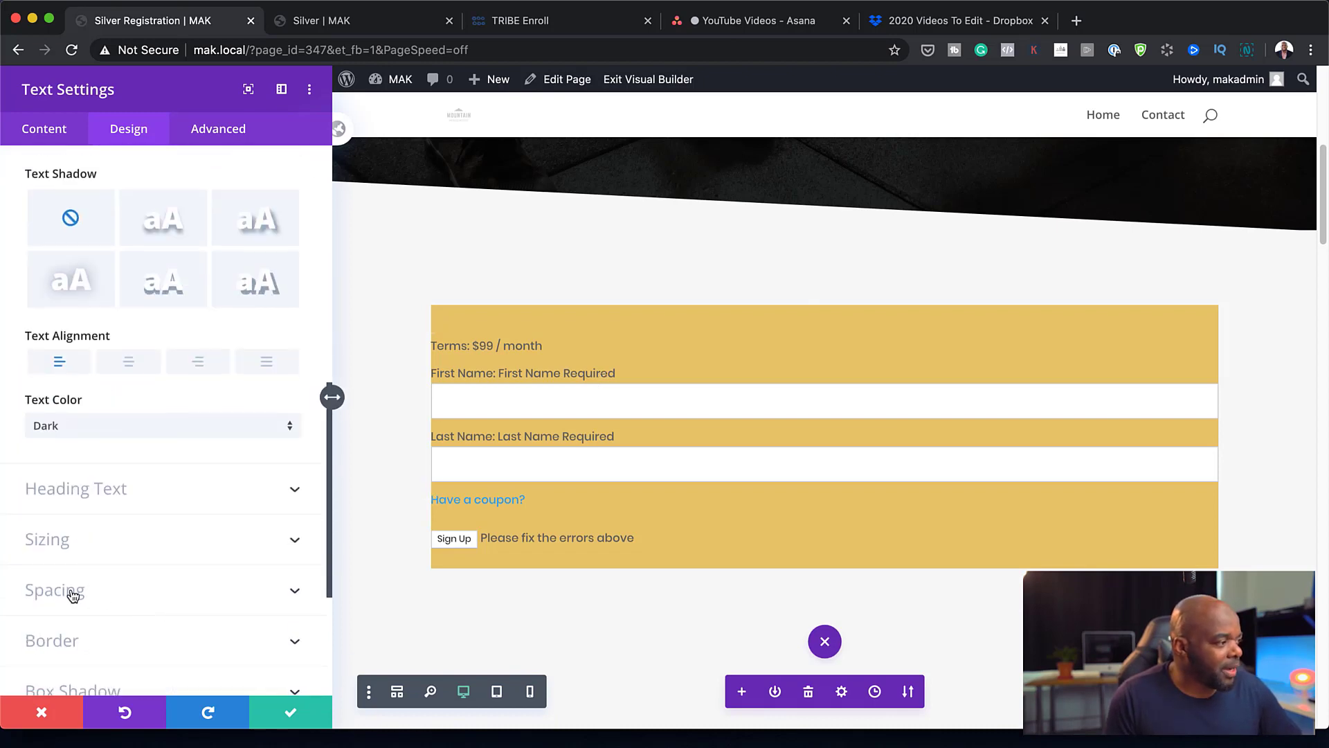
pyautogui.click(71, 594)
pyautogui.click(52, 313)
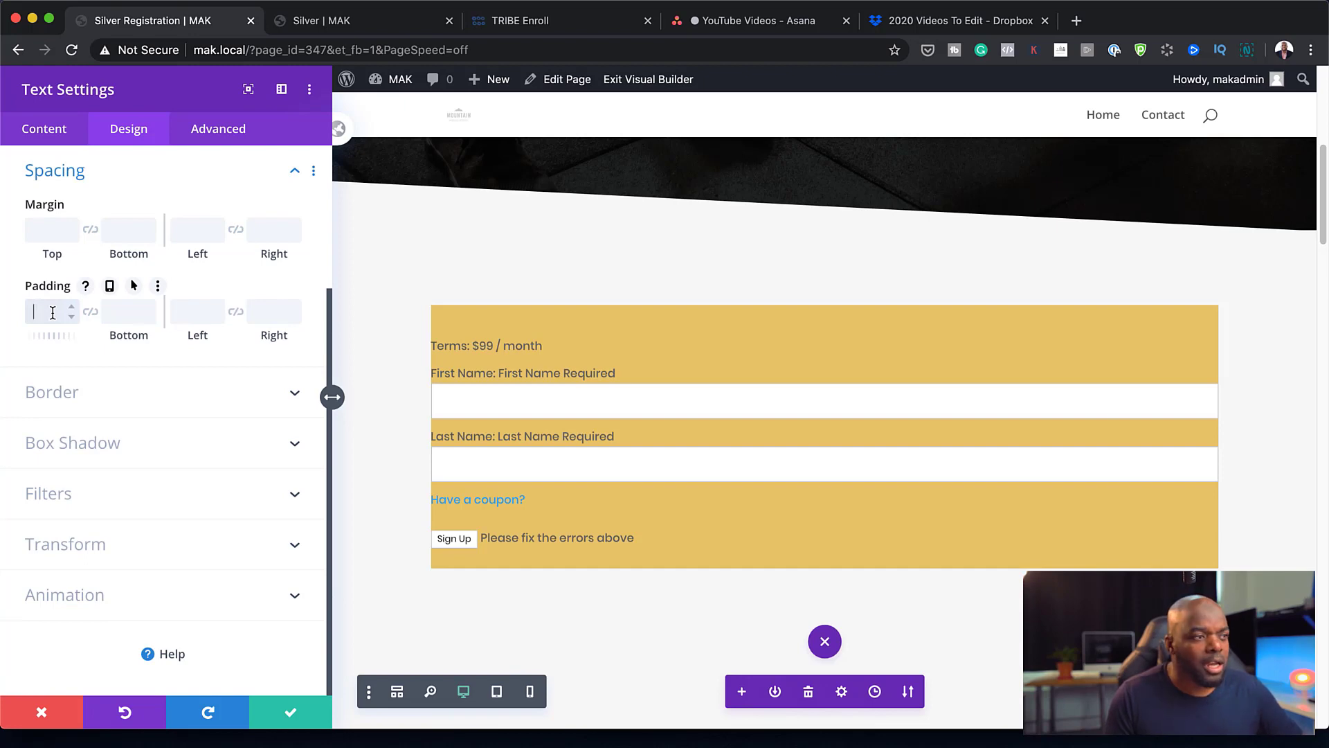
pyautogui.moveTo(196, 336); pyautogui.dragTo(273, 335)
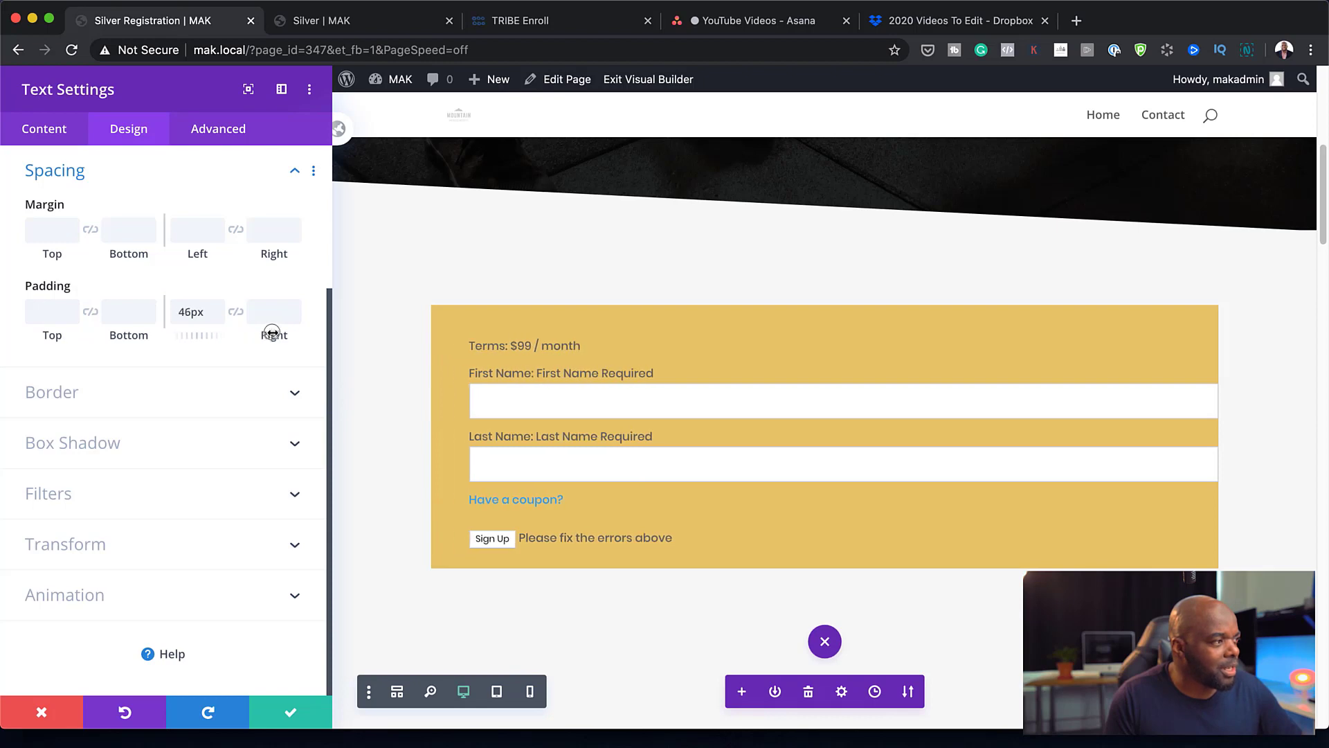
pyautogui.click(236, 313)
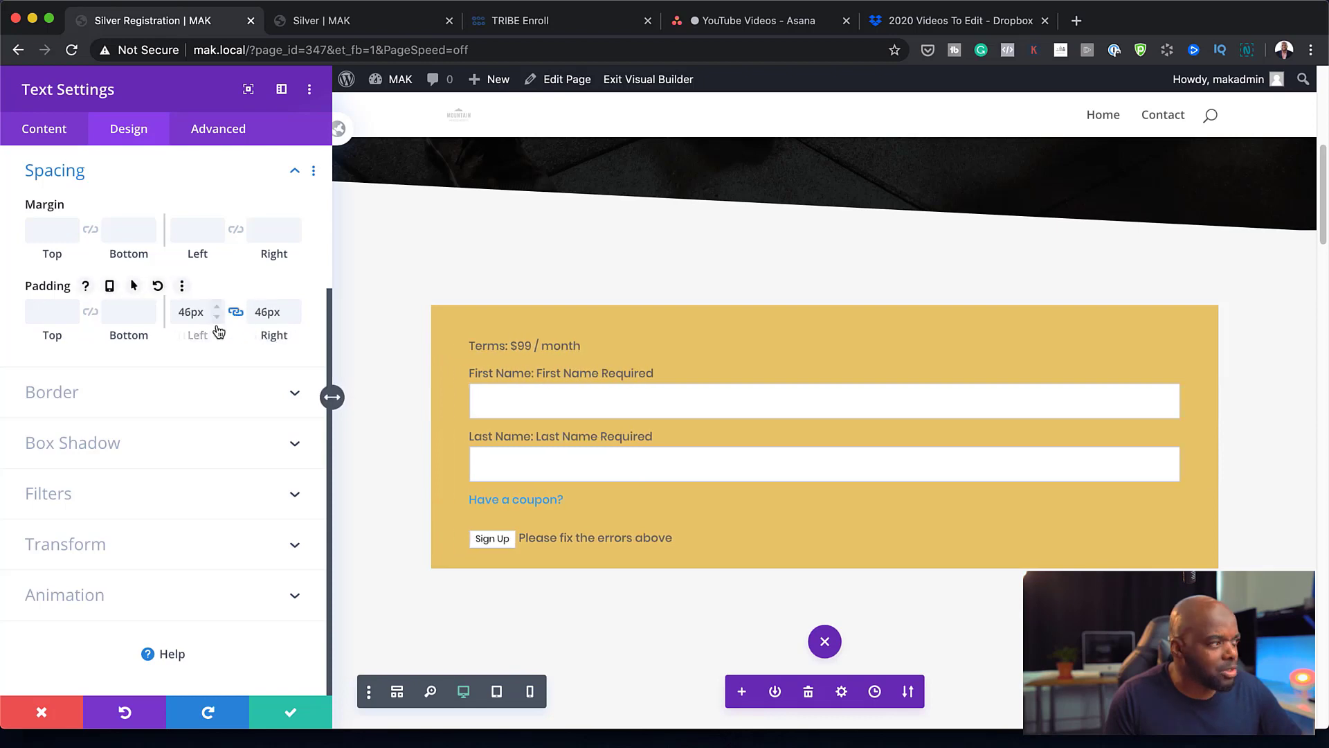
pyautogui.moveTo(221, 339); pyautogui.dragTo(196, 336)
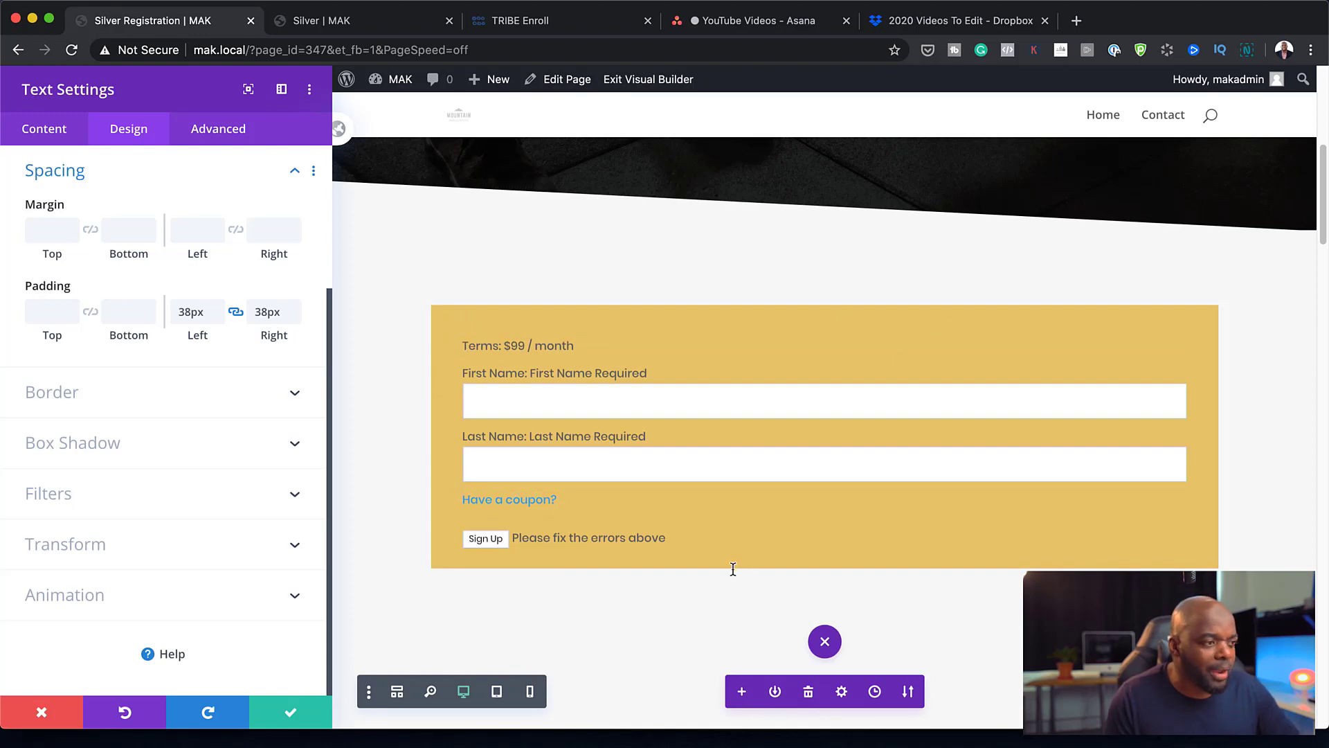
pyautogui.click(289, 718)
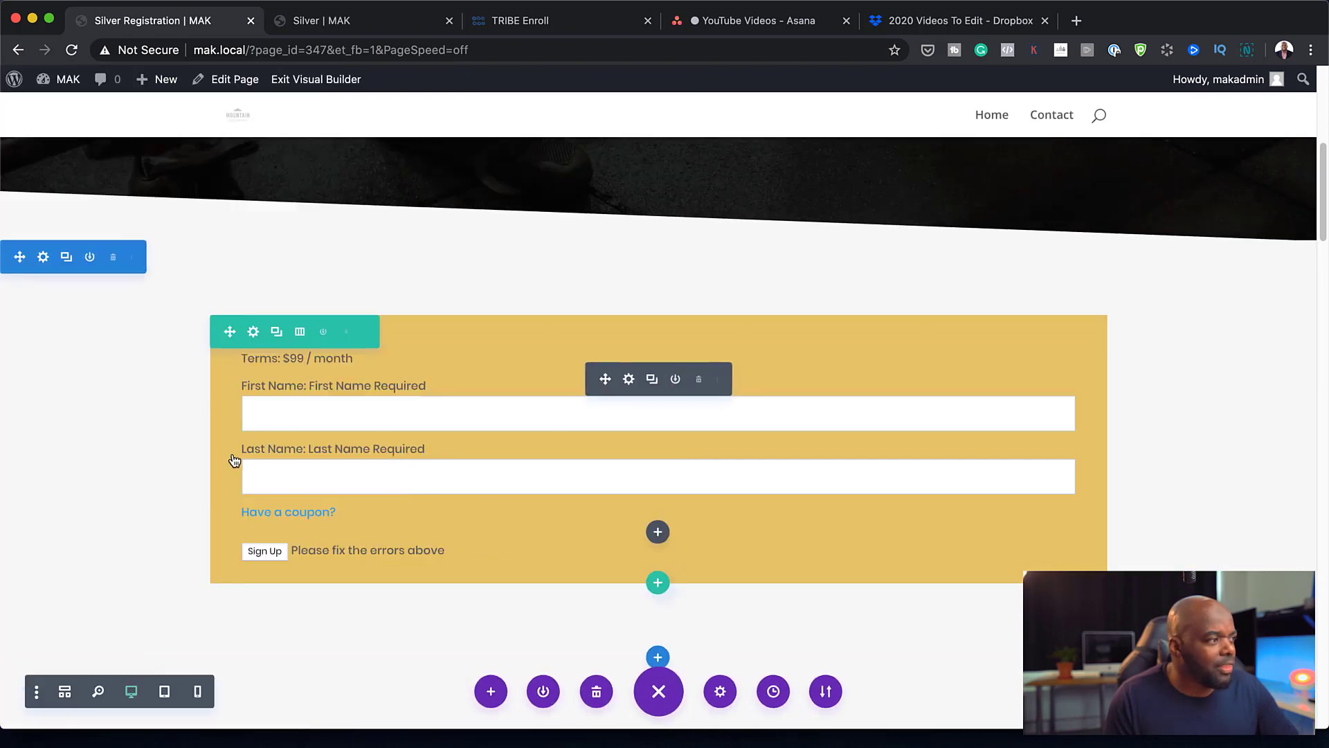
# Round all four corners of the registration form row to 6px
pyautogui.click(254, 333)
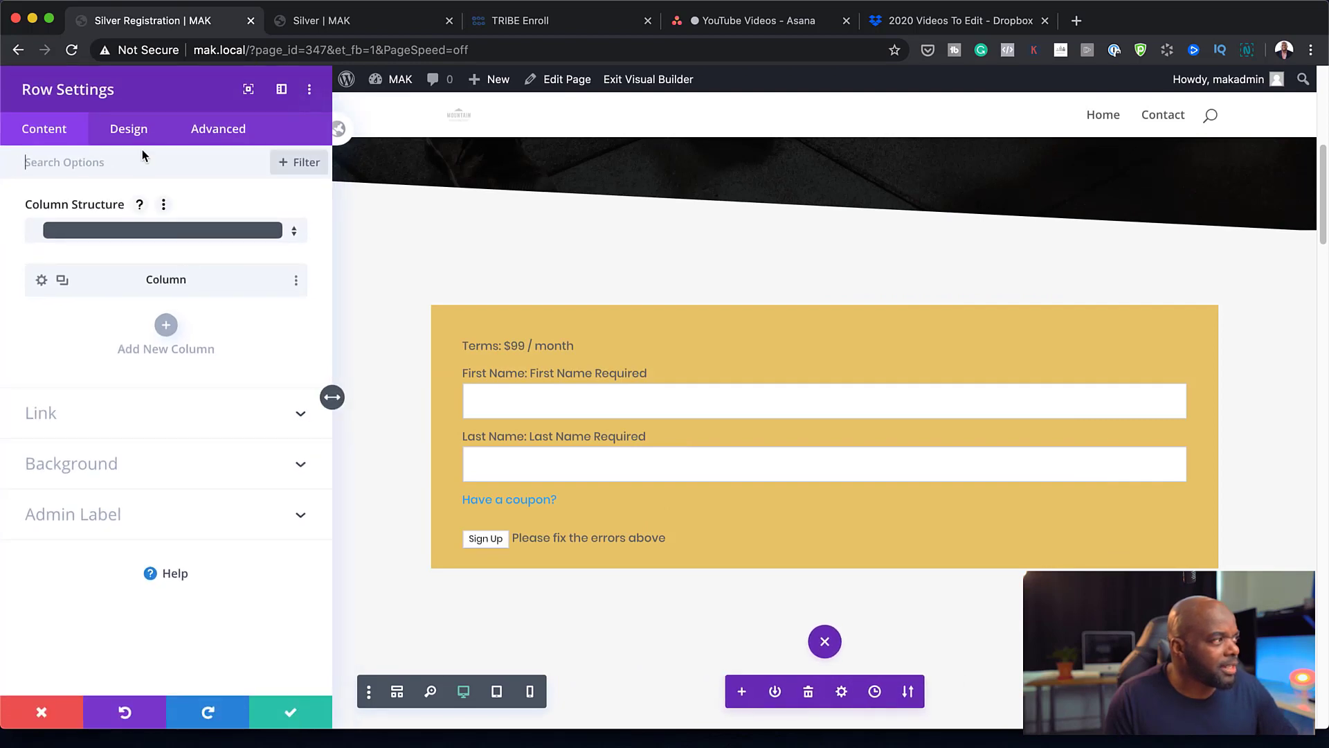
pyautogui.click(133, 129)
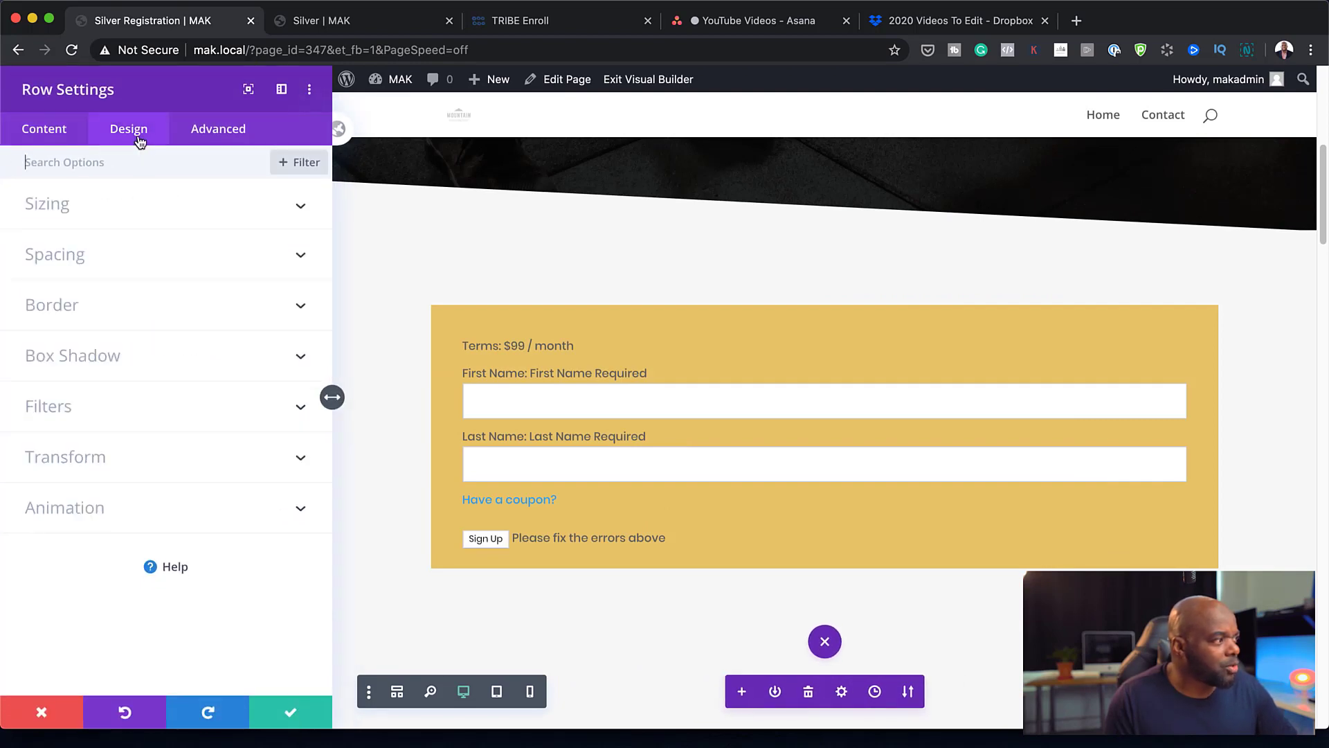
pyautogui.click(64, 307)
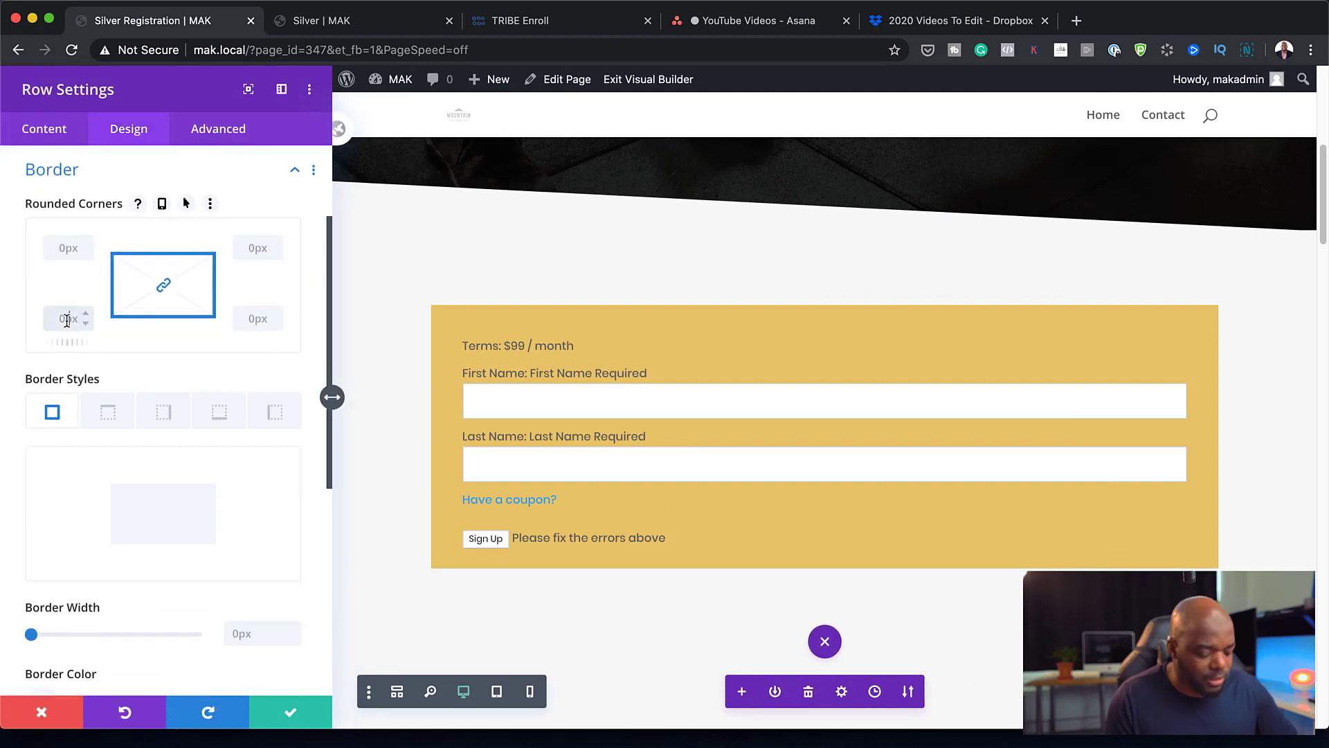
pyautogui.write('6')
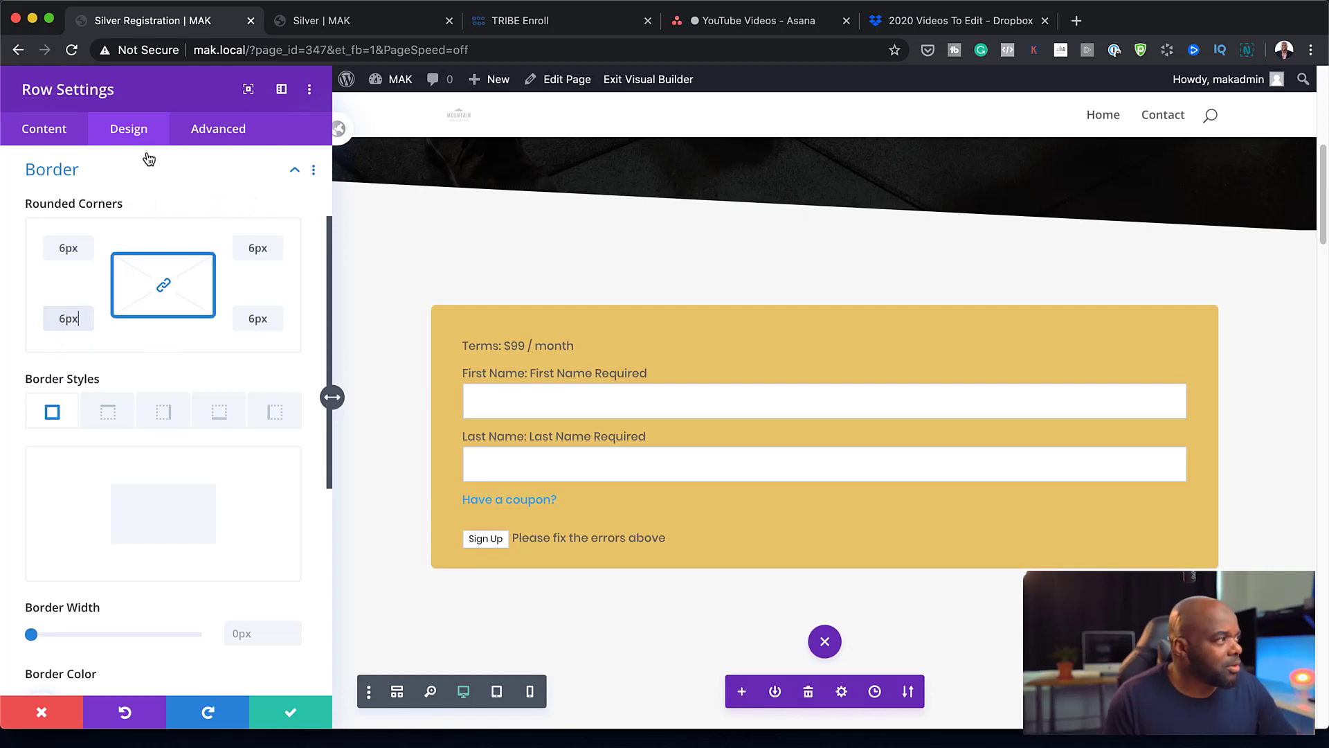
# Set the registration form row's width to 60% and save the row settings
pyautogui.click(59, 131)
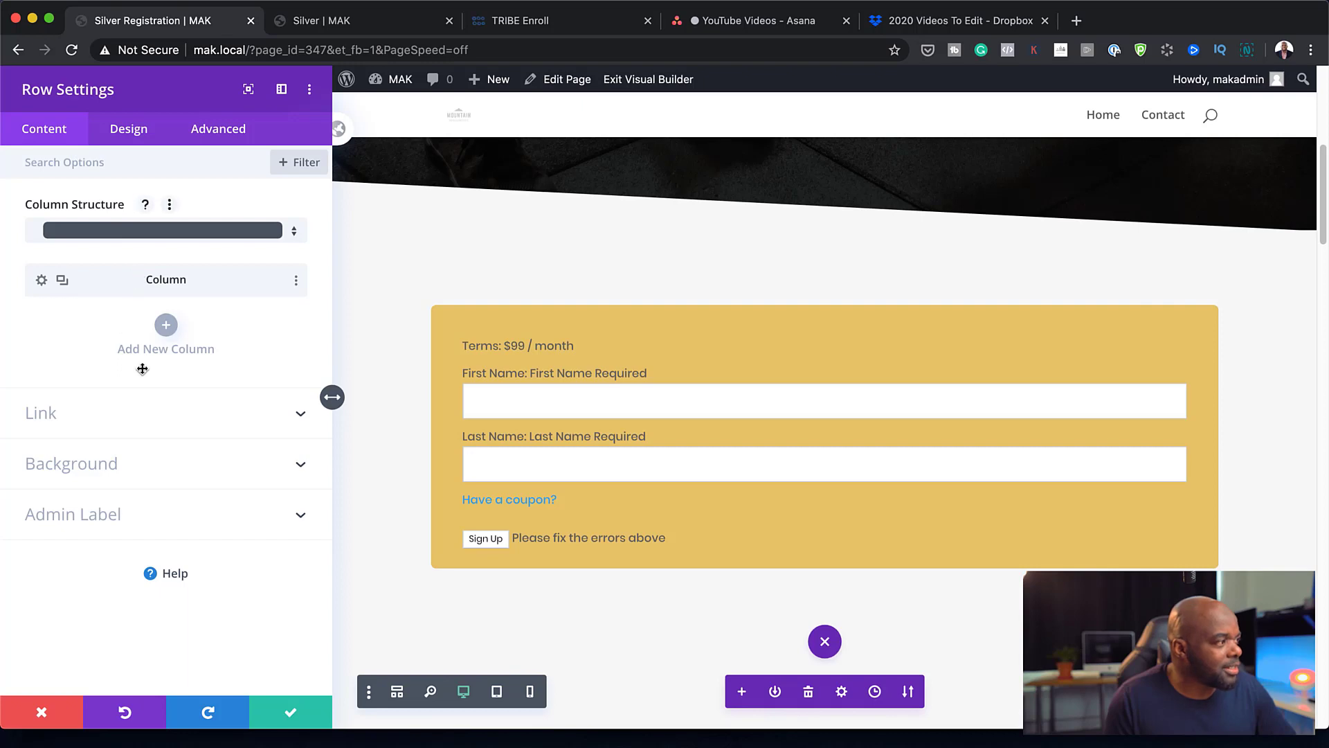
pyautogui.click(139, 134)
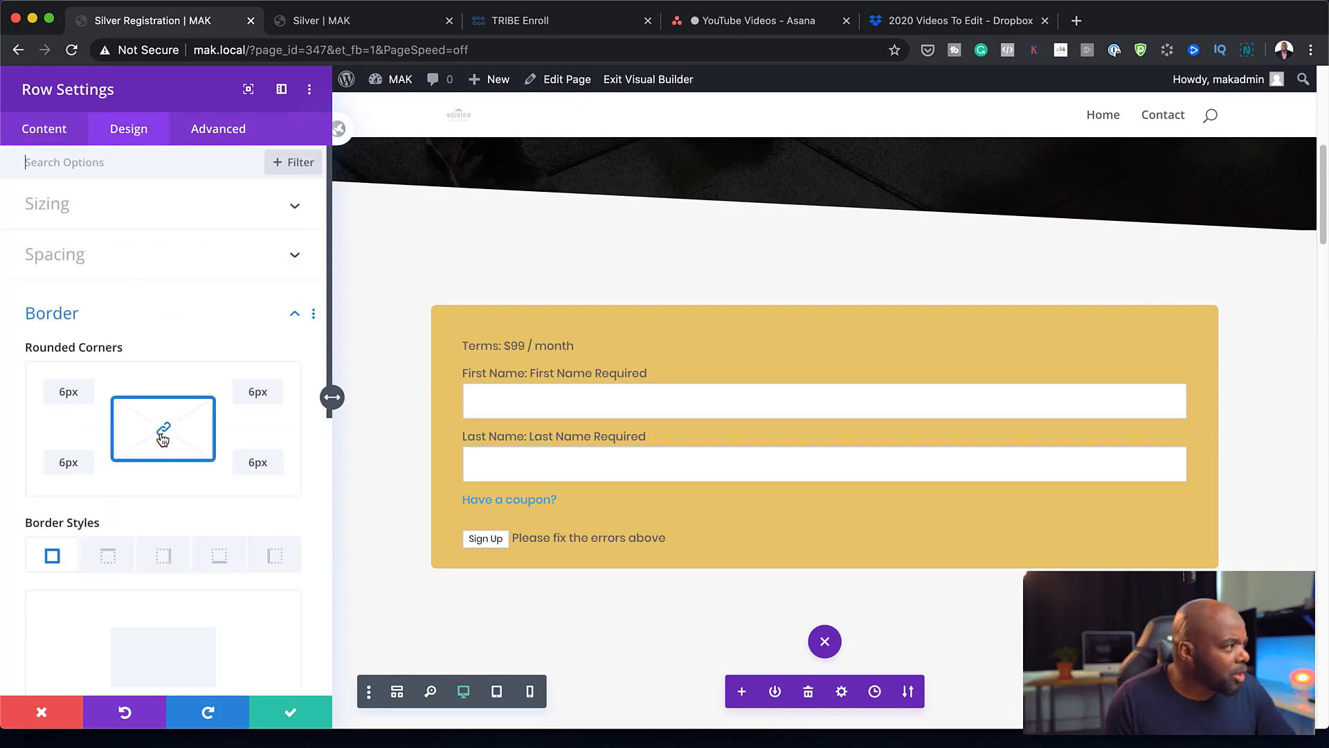
pyautogui.click(108, 211)
pyautogui.moveTo(166, 400); pyautogui.dragTo(132, 401)
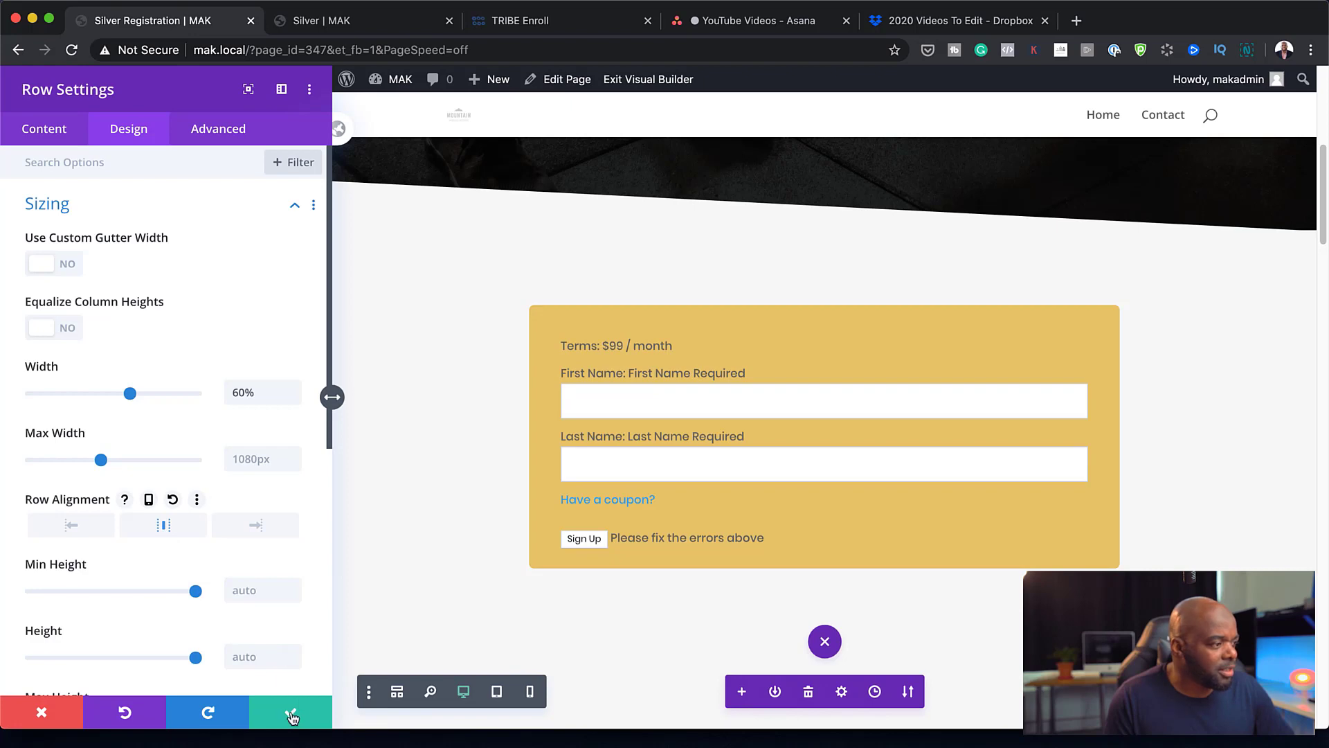
pyautogui.click(292, 713)
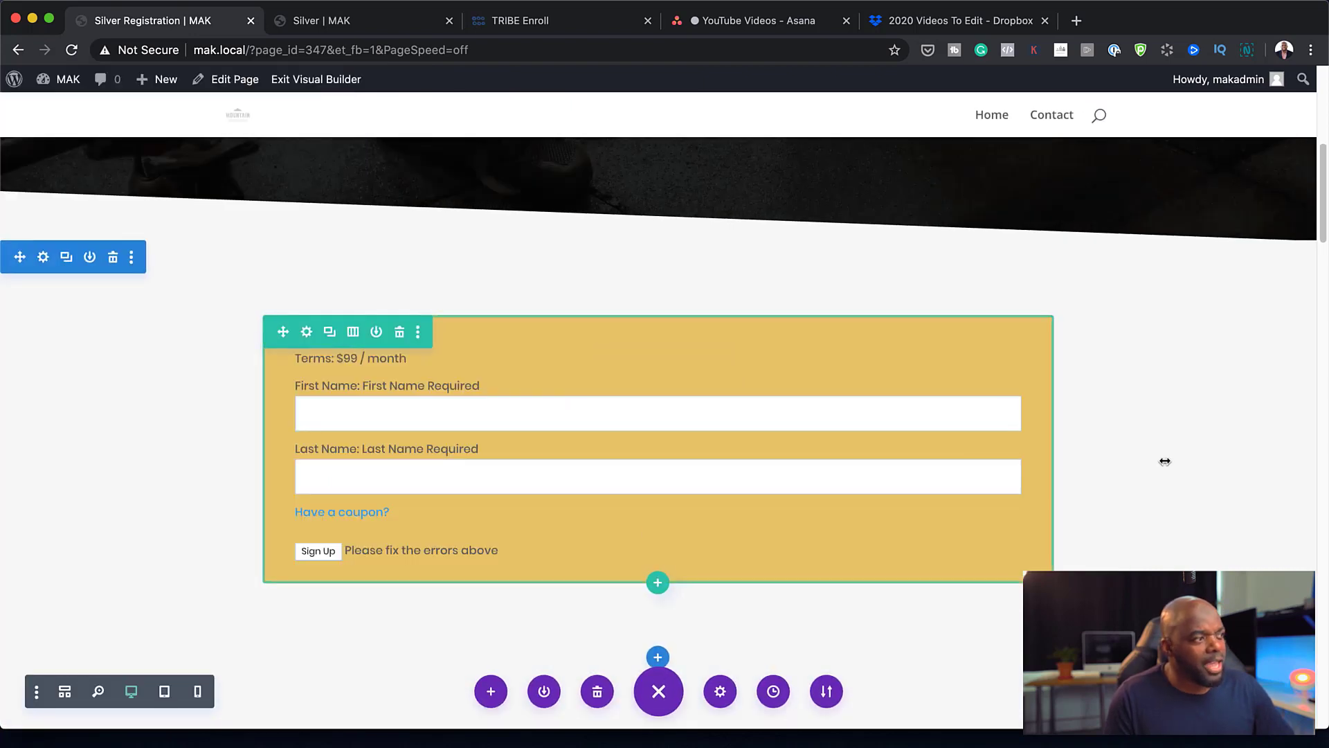
pyautogui.scroll(10, 1165, 461)
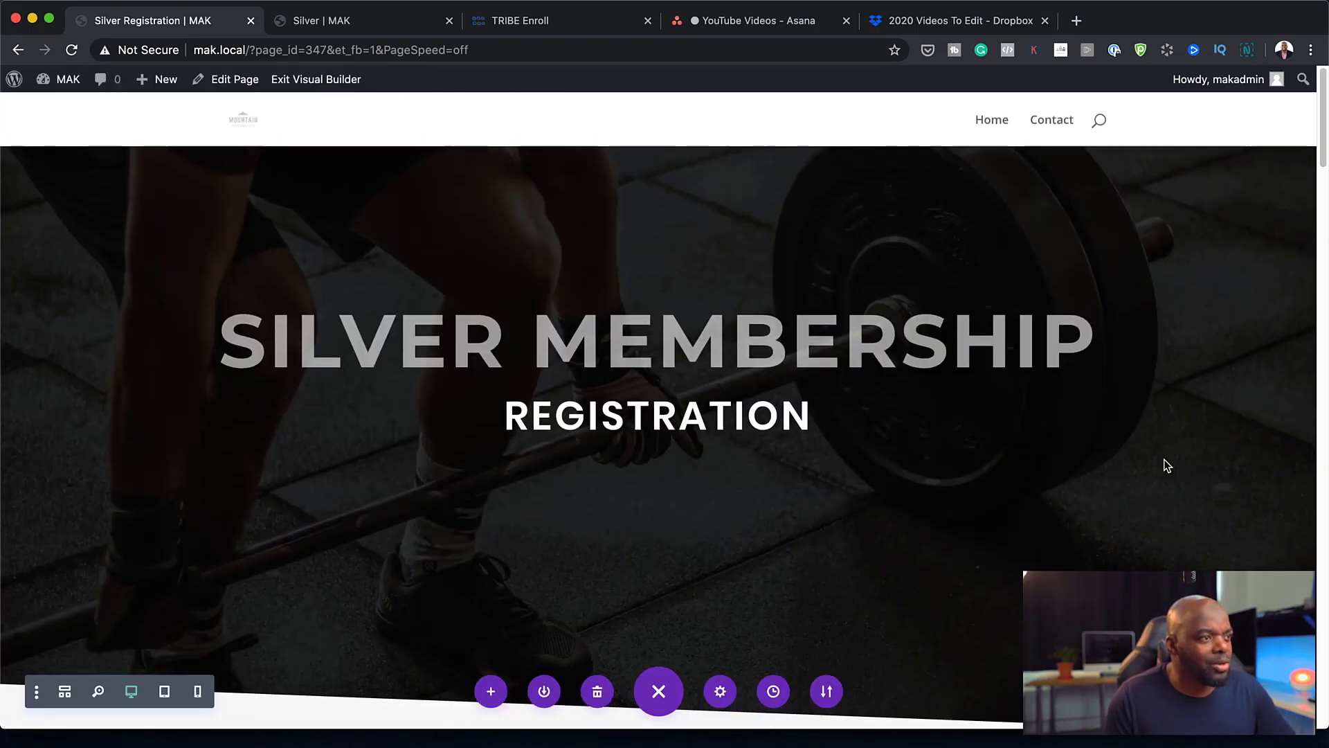
pyautogui.scroll(-10, 1168, 465)
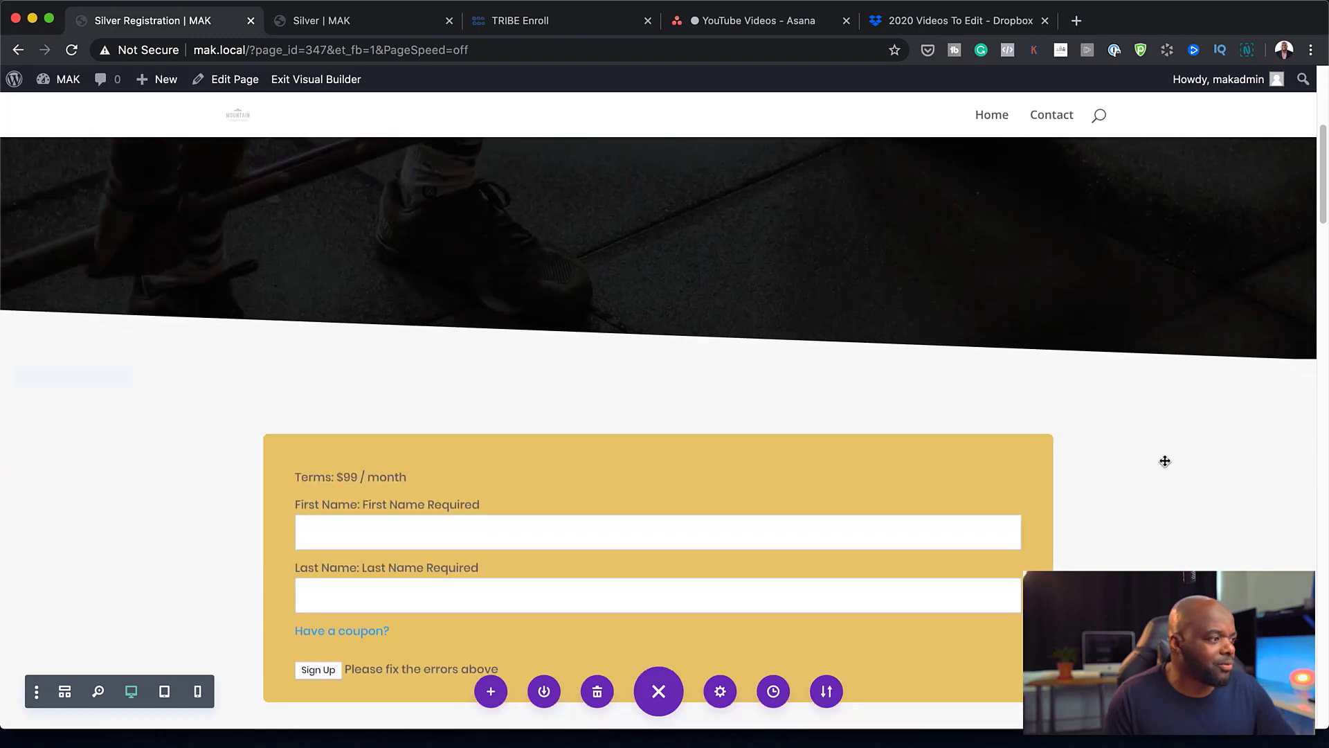
pyautogui.scroll(-1, 1165, 461)
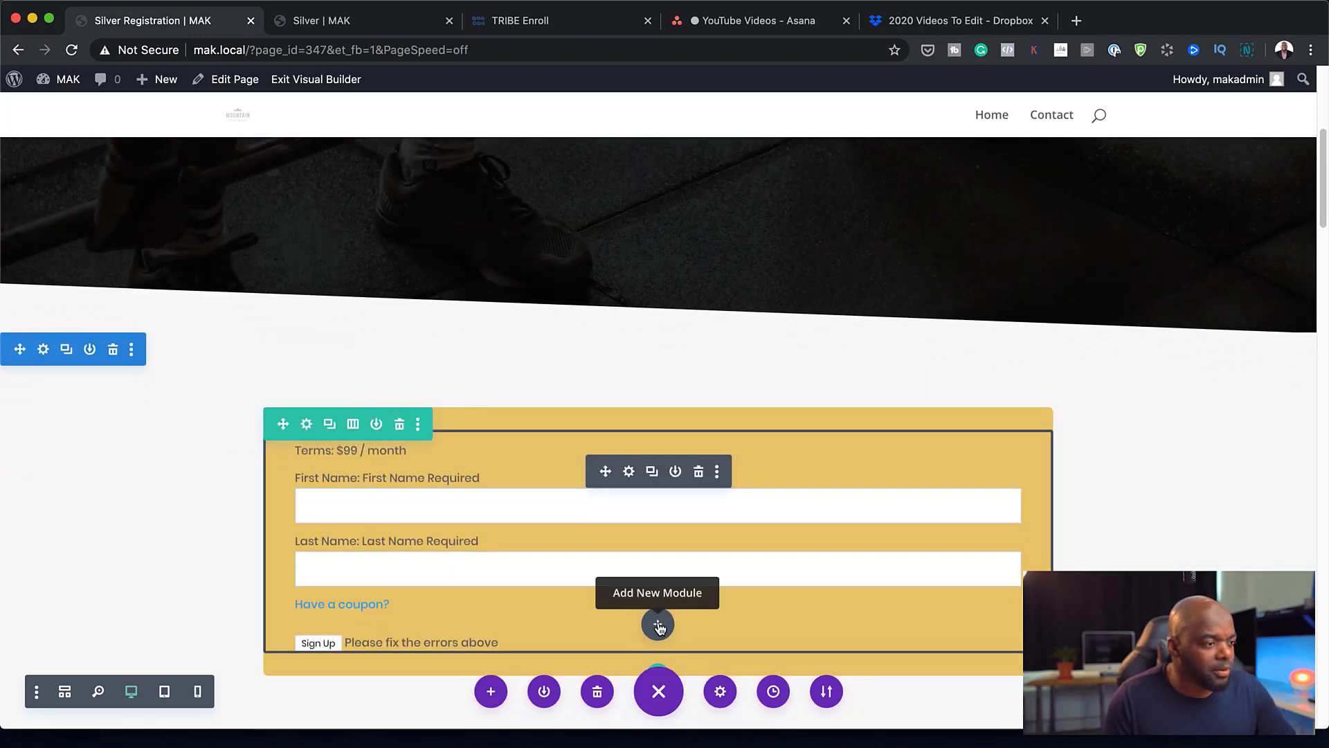
pyautogui.click(658, 625)
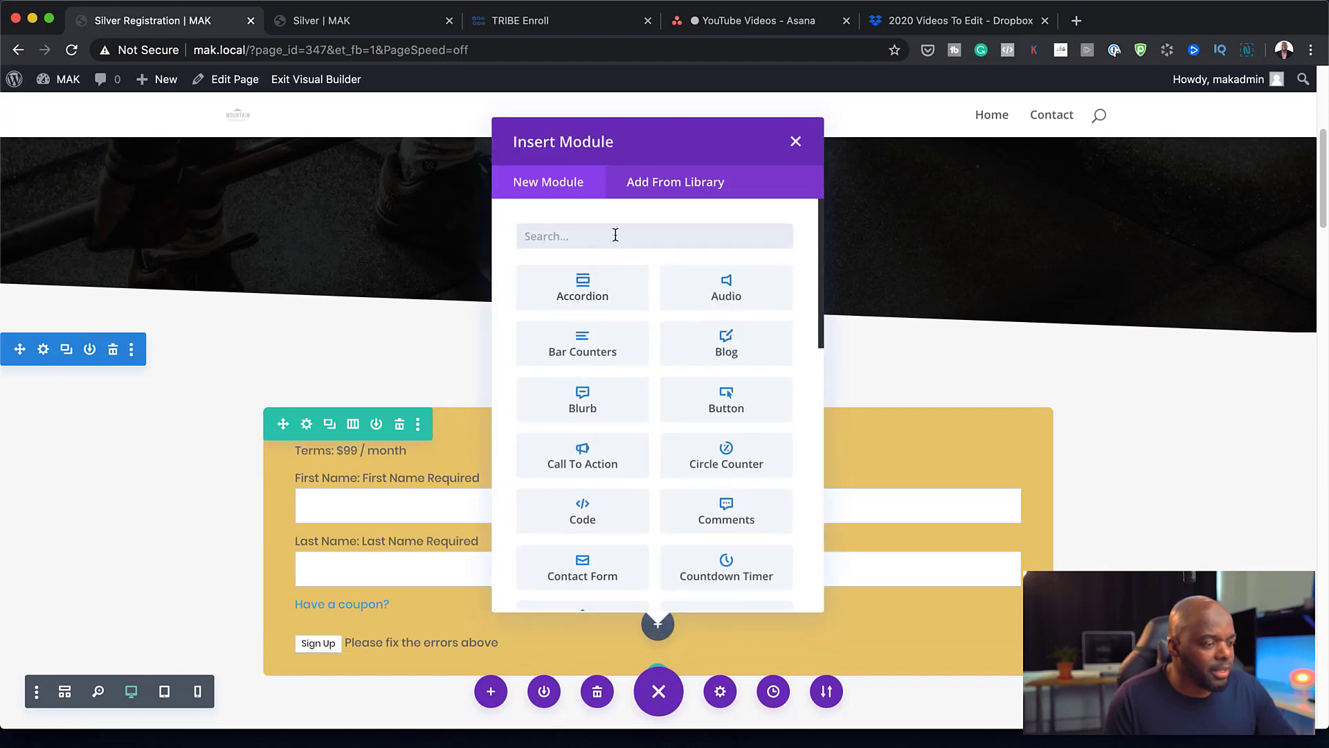
pyautogui.write('text')
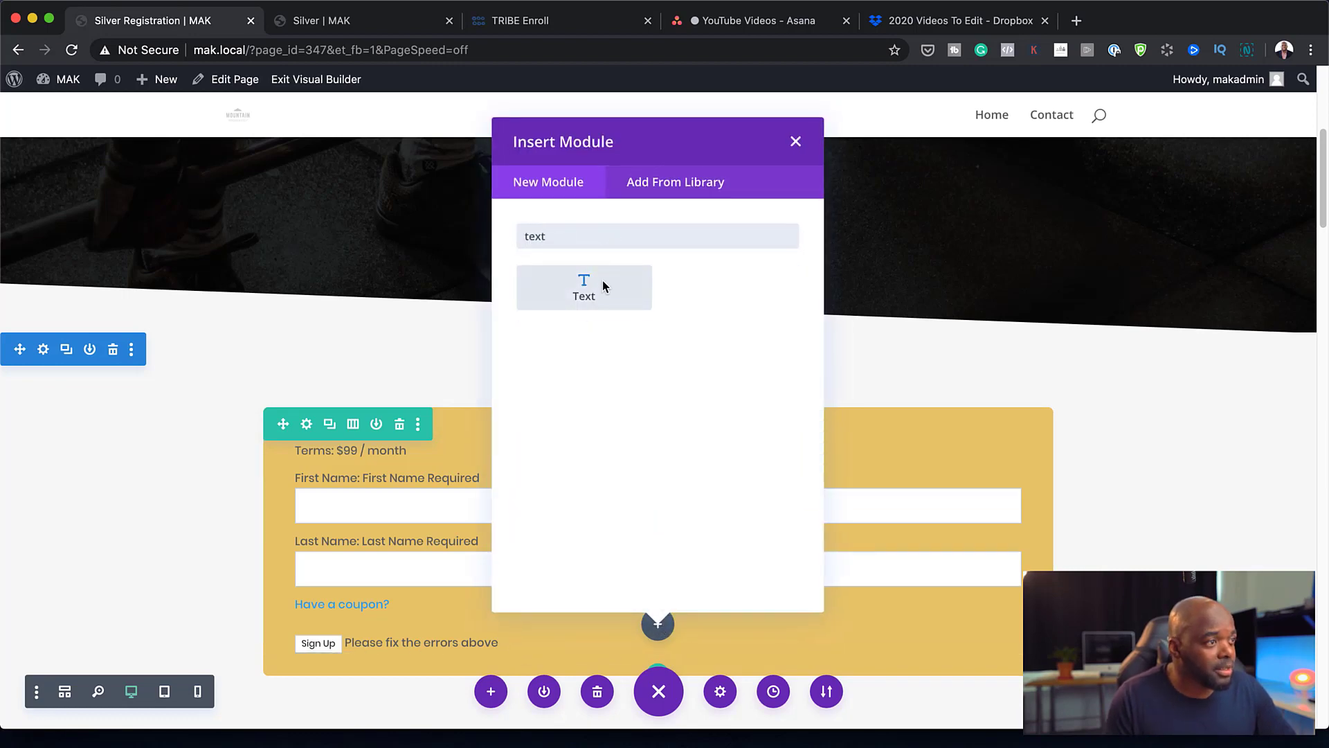
pyautogui.click(603, 287)
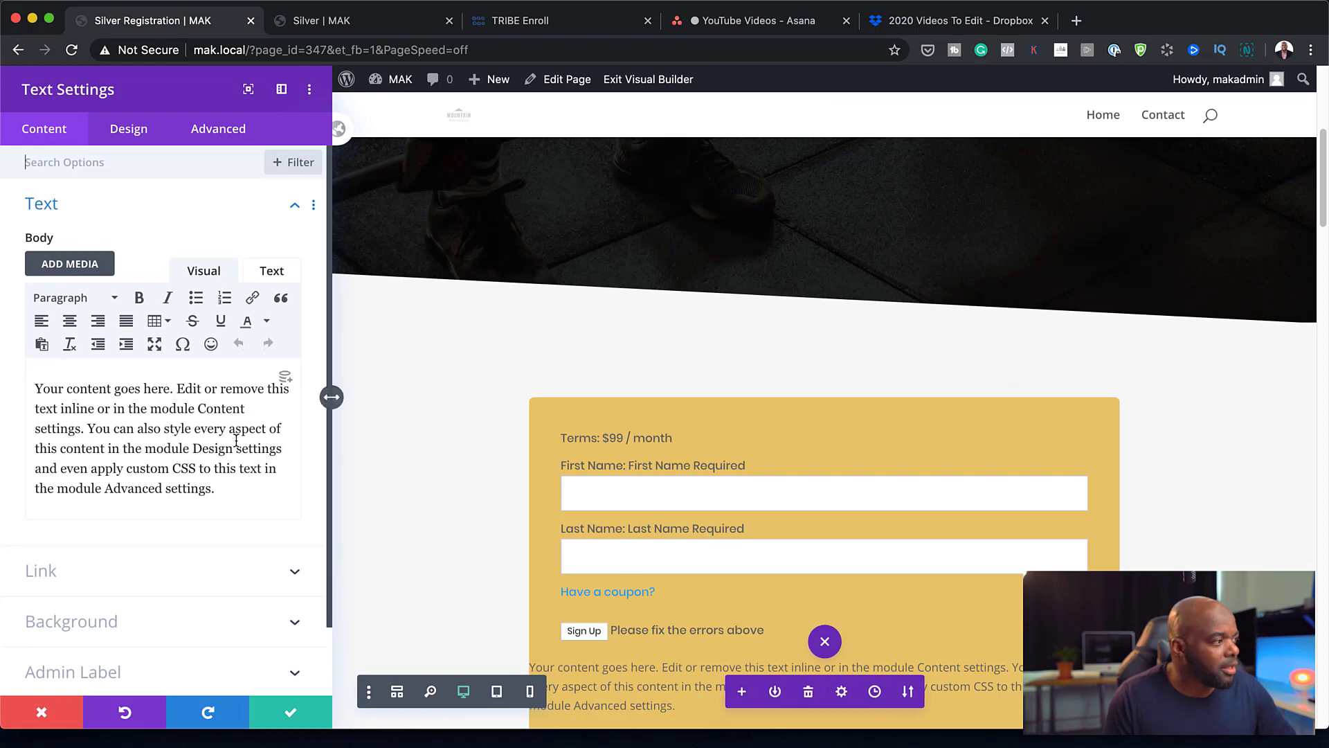
pyautogui.moveTo(216, 489); pyautogui.dragTo(27, 389)
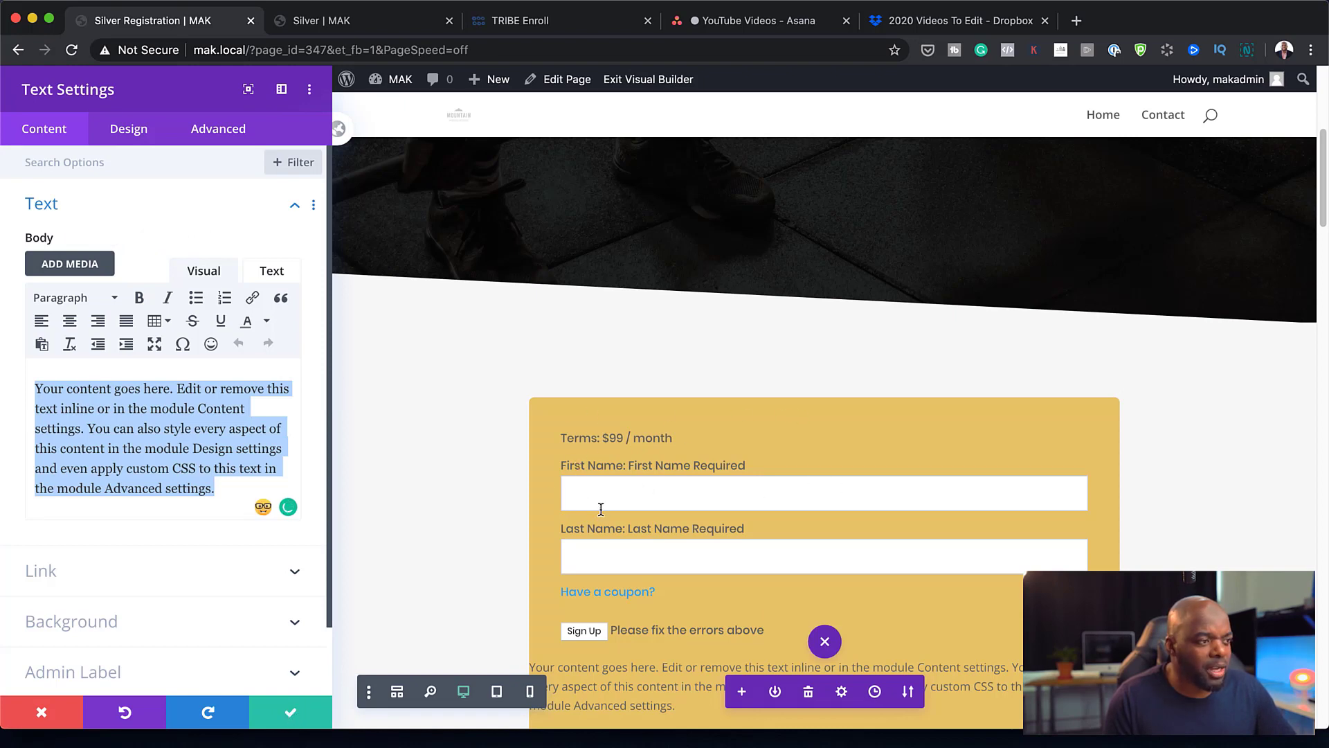
pyautogui.click(16, 712)
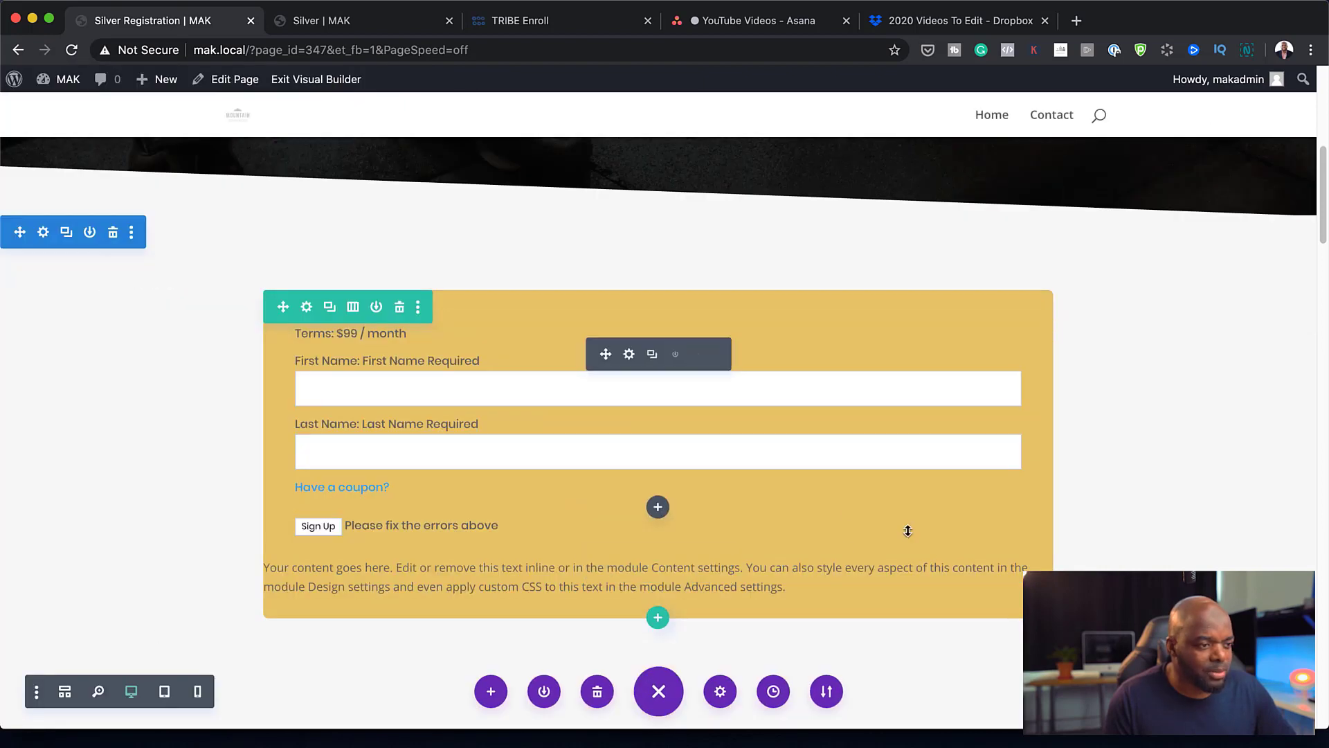
pyautogui.click(701, 568)
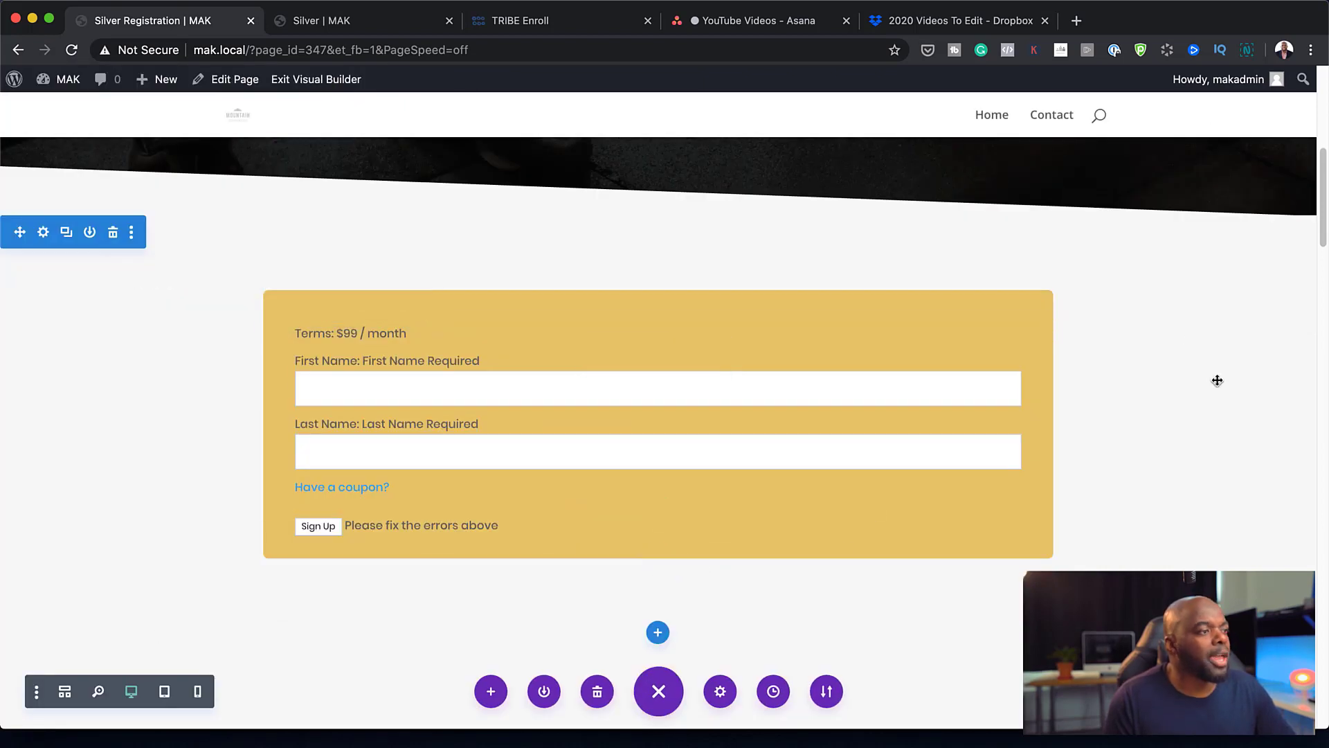
# Delete the leftover testimonials, blog and contact form sections below the registration form
pyautogui.scroll(5, 1217, 380)
pyautogui.scroll(3, 1220, 392)
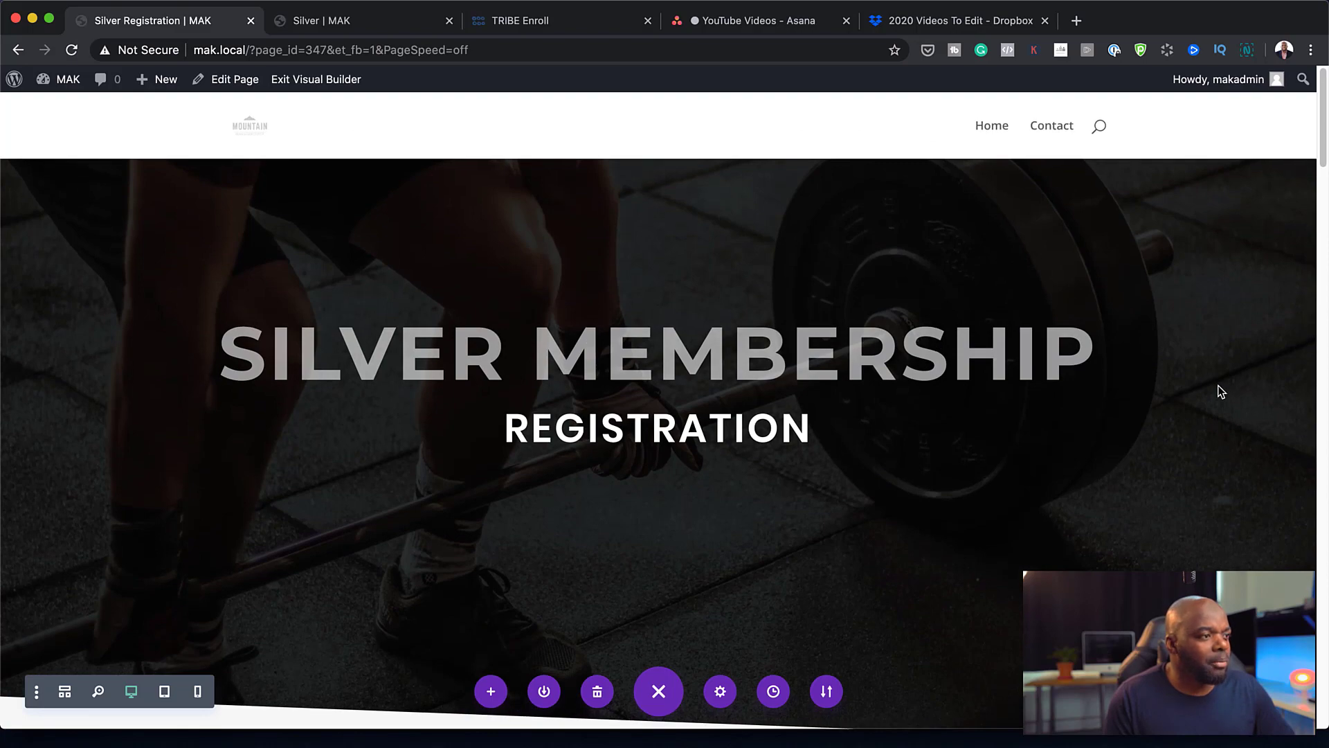
pyautogui.scroll(-15, 1043, 520)
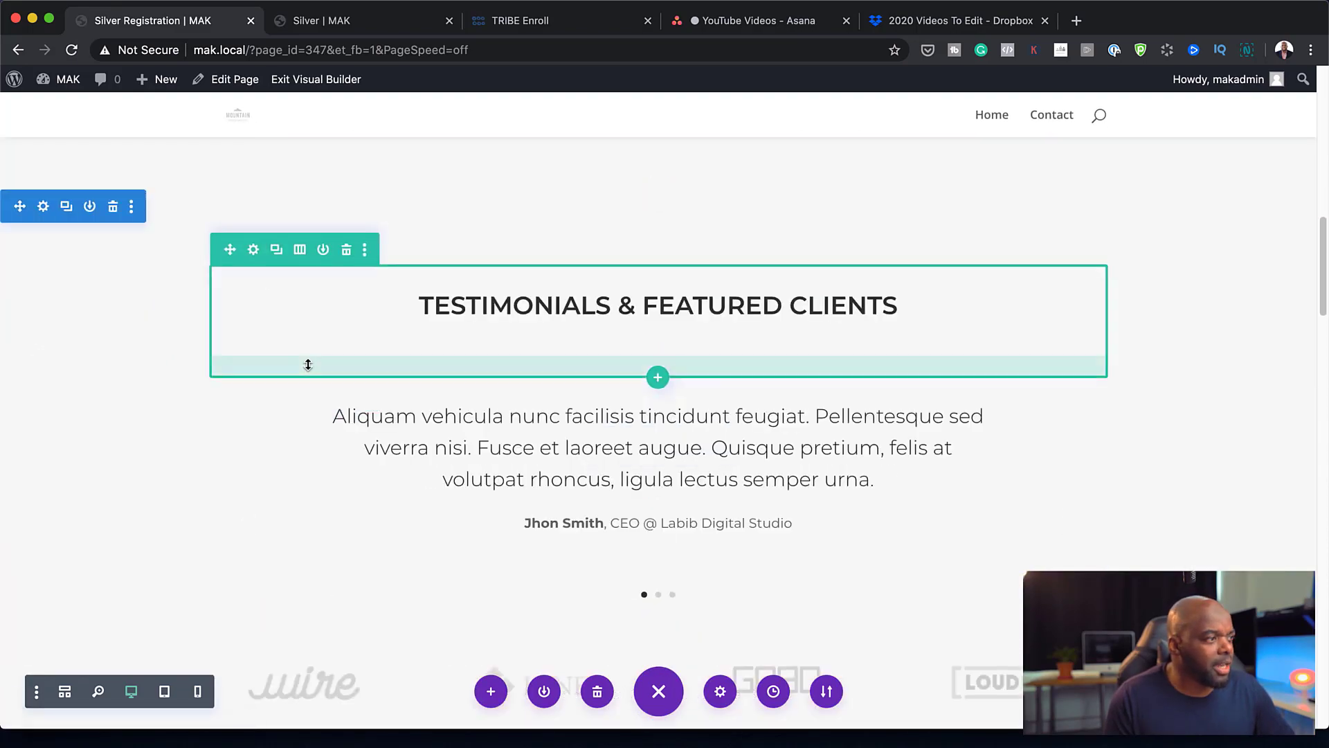
pyautogui.click(112, 208)
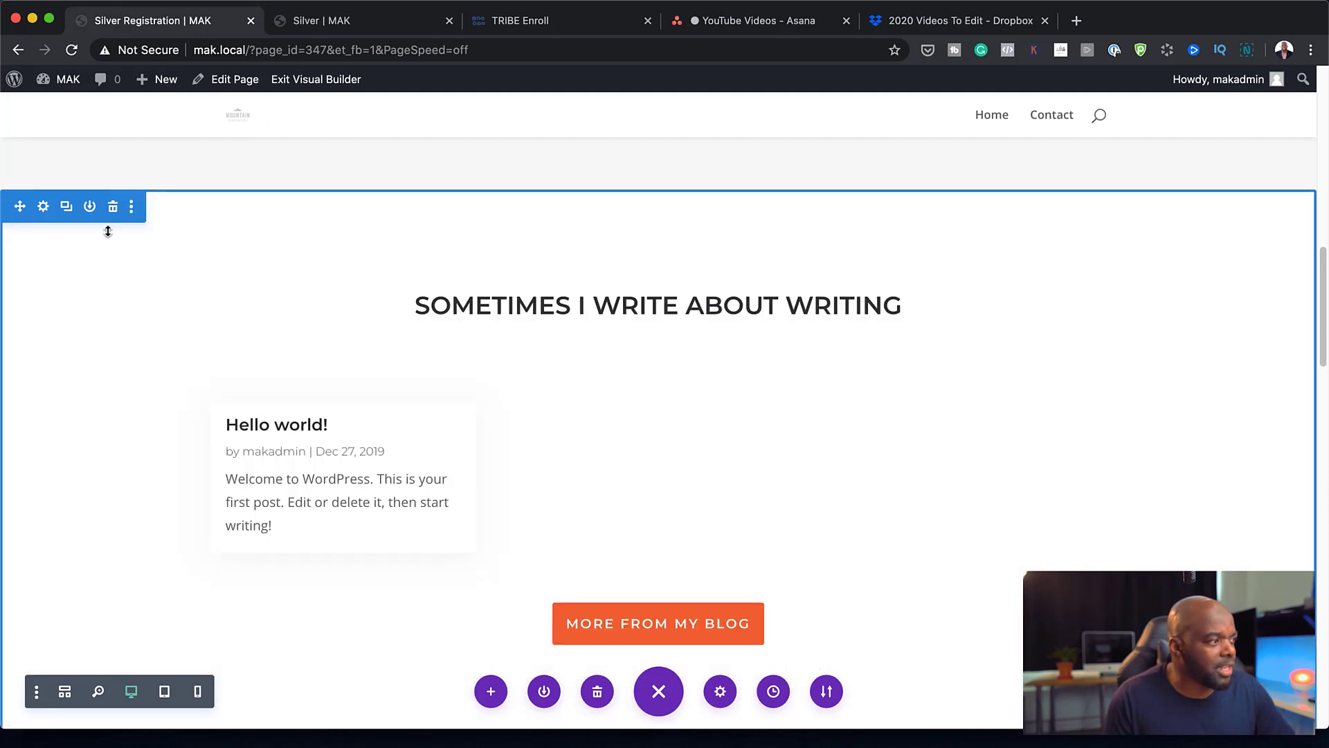
pyautogui.click(113, 208)
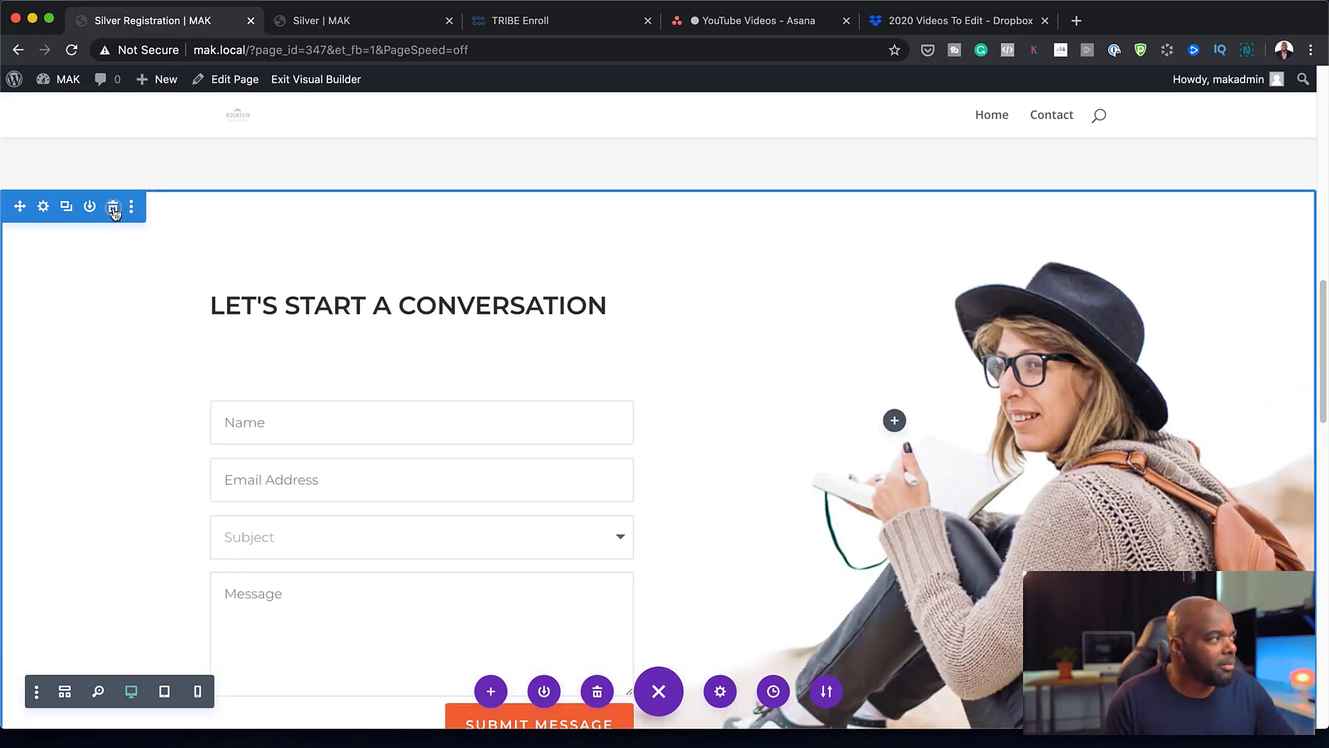
pyautogui.click(113, 208)
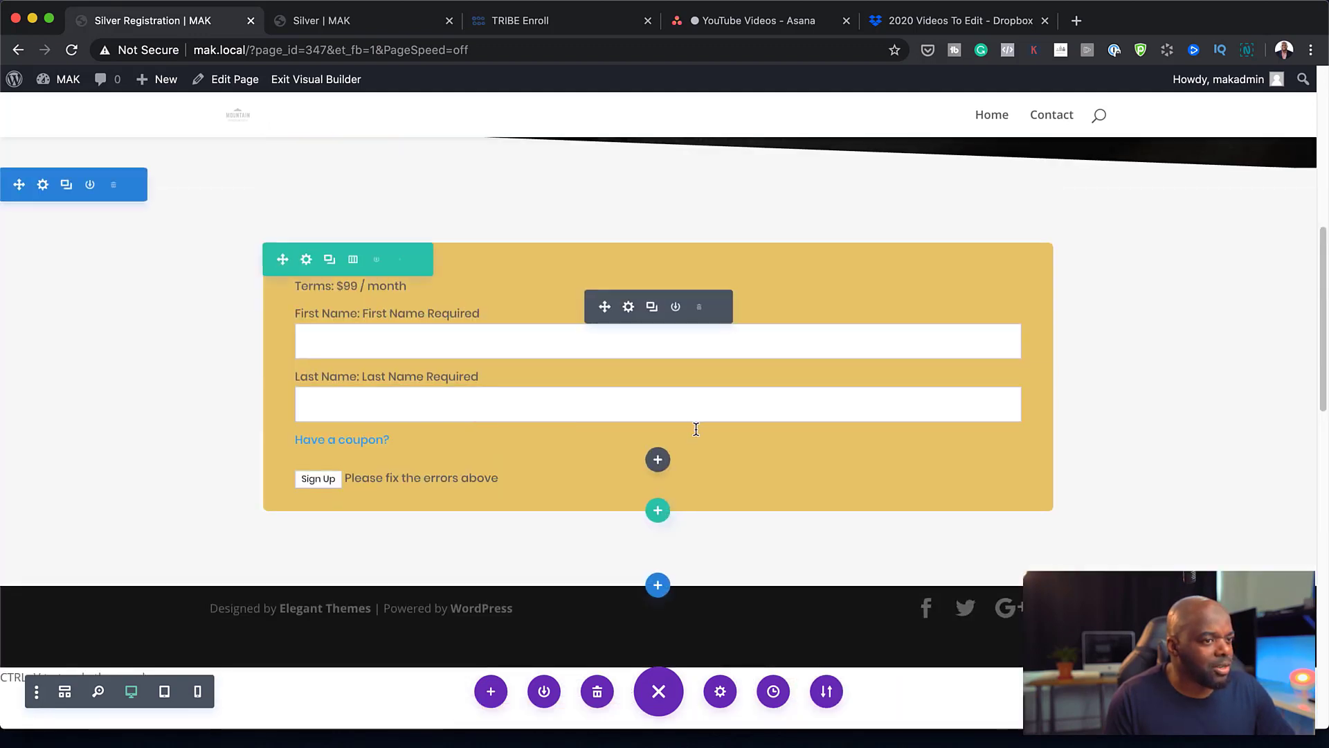
# Set the registration form section's top and bottom padding to 176px
pyautogui.scroll(3, 694, 430)
pyautogui.scroll(-2, 1154, 563)
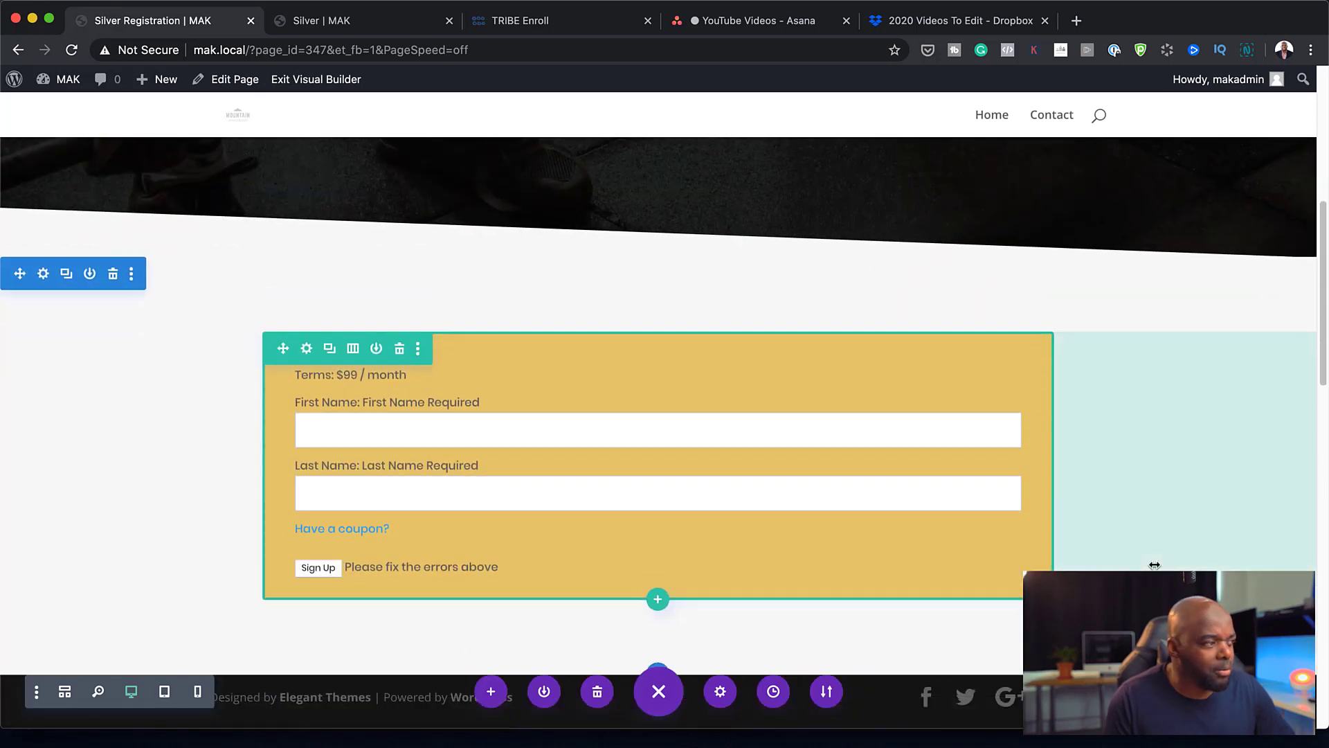
pyautogui.moveTo(781, 646); pyautogui.dragTo(799, 720)
pyautogui.scroll(-1, 659, 641)
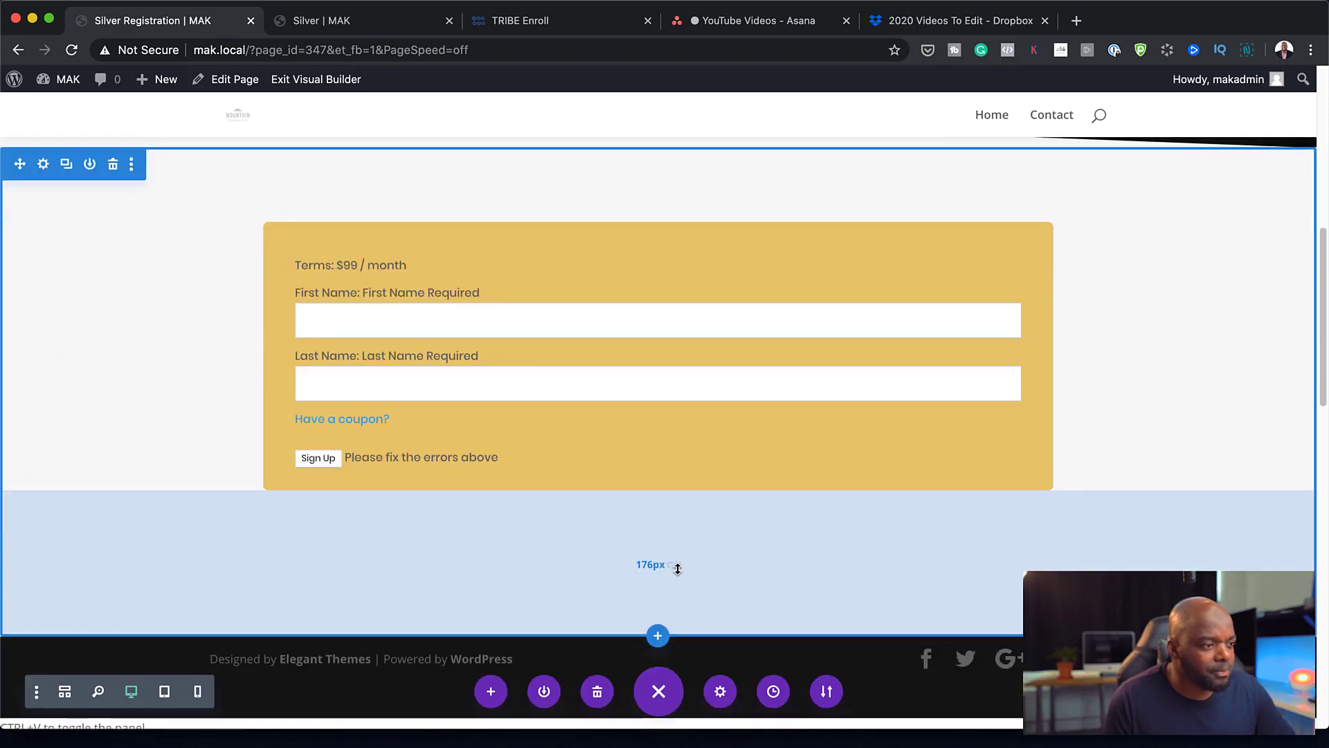
pyautogui.scroll(1, 679, 574)
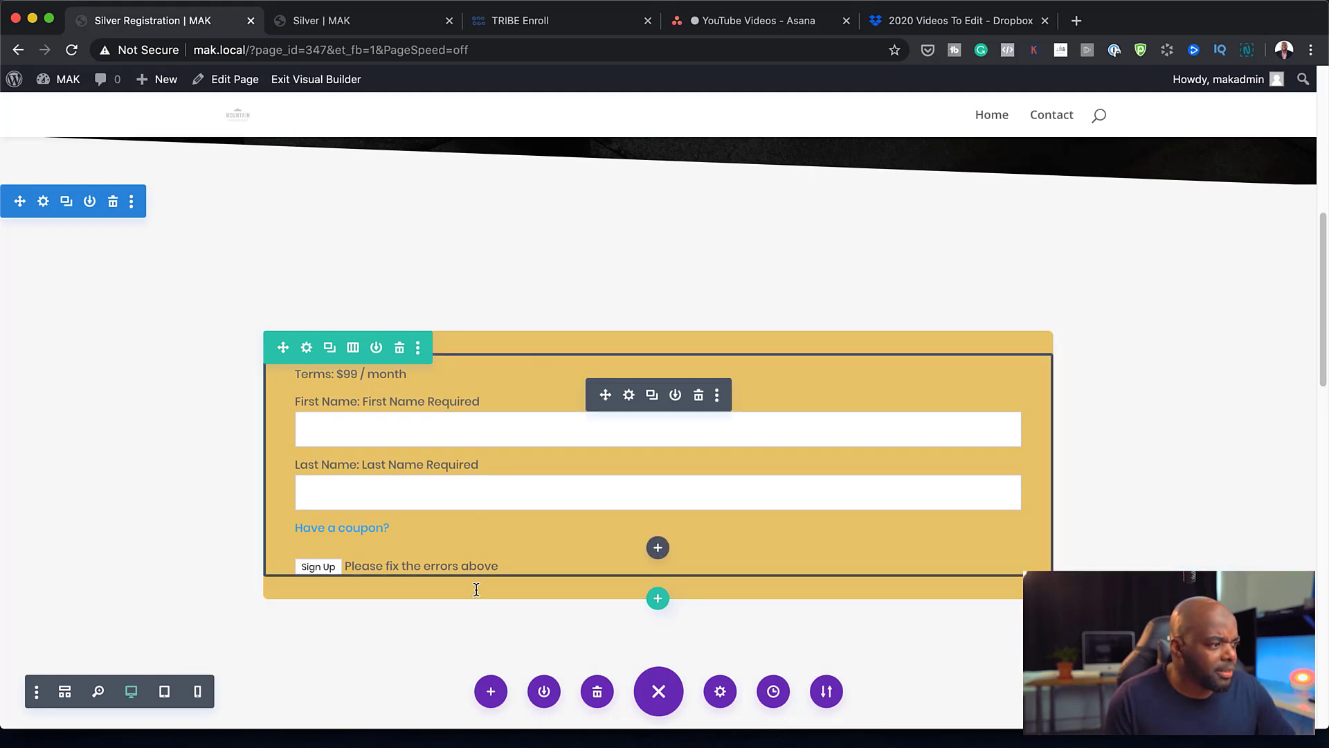
# Increase the top and bottom padding inside the golden-yellow form row and save the row settings
pyautogui.click(306, 347)
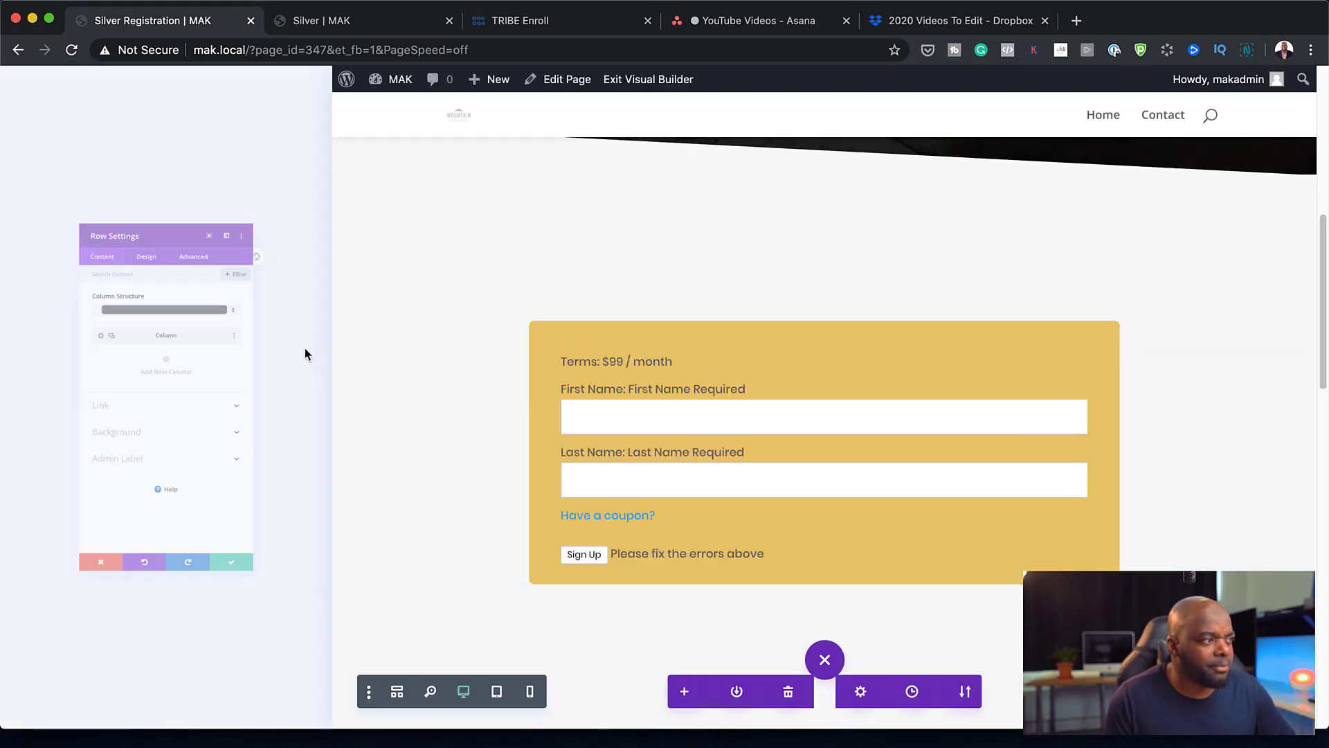
pyautogui.click(128, 130)
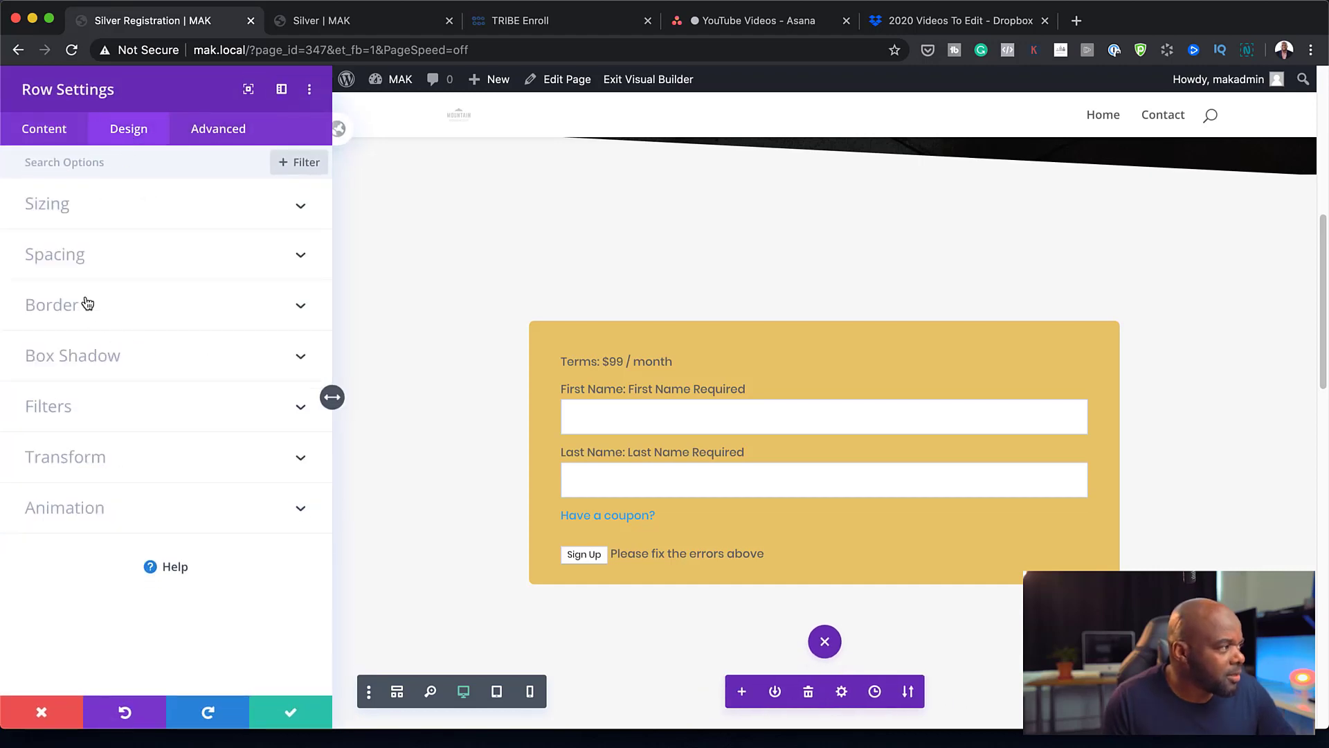
pyautogui.click(69, 256)
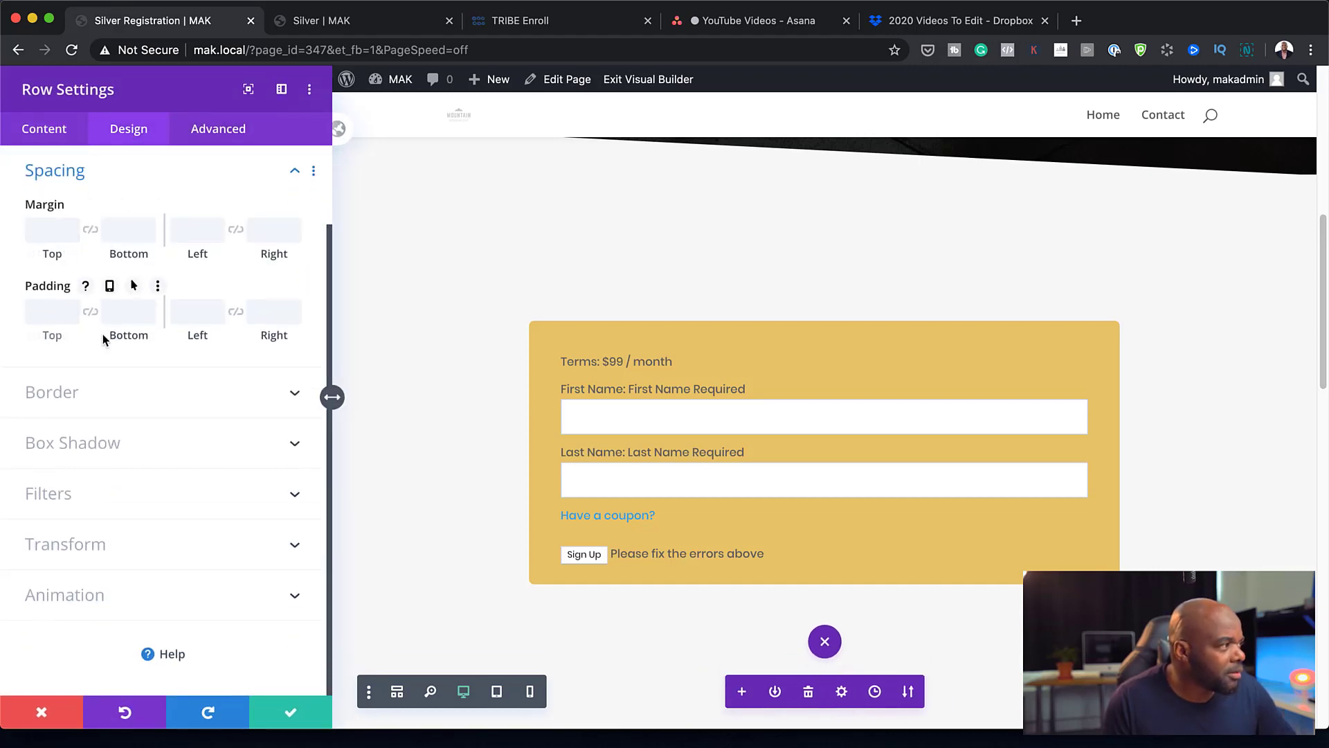
pyautogui.moveTo(125, 338); pyautogui.dragTo(200, 338)
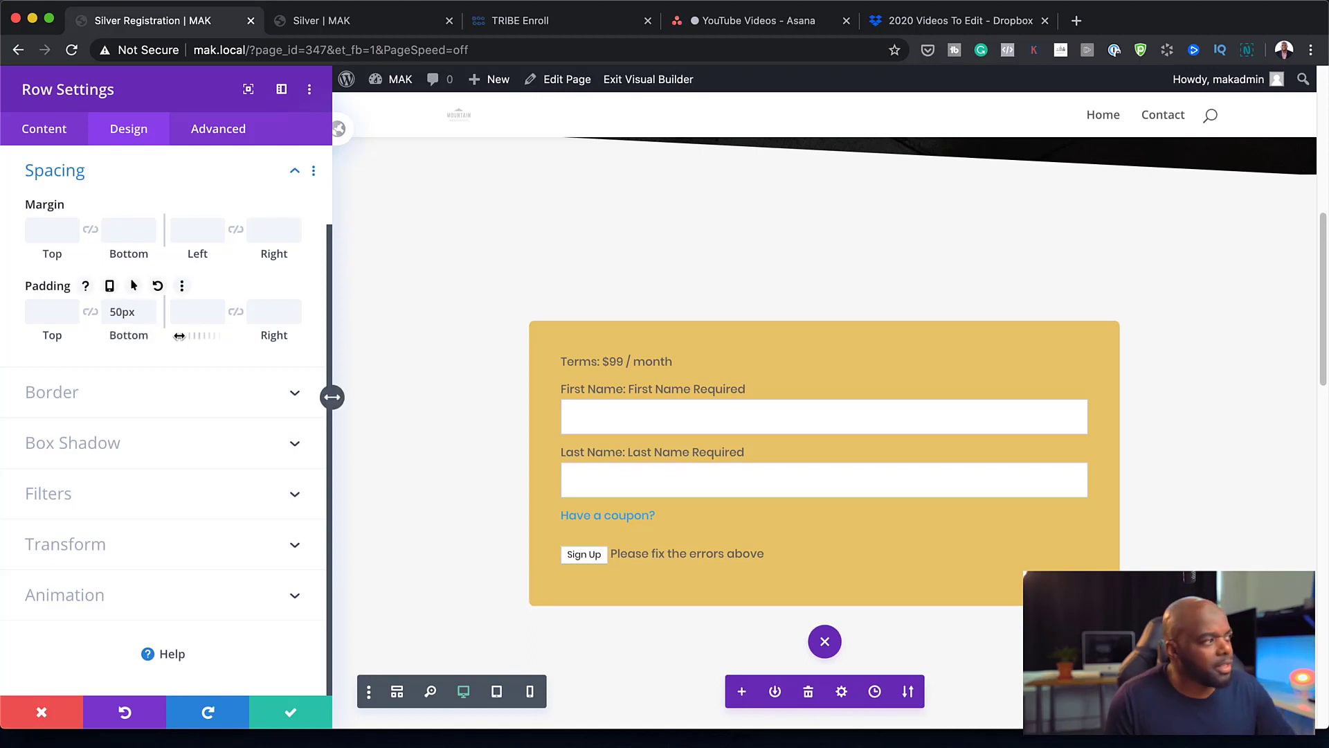
pyautogui.moveTo(49, 336); pyautogui.dragTo(144, 337)
pyautogui.click(291, 712)
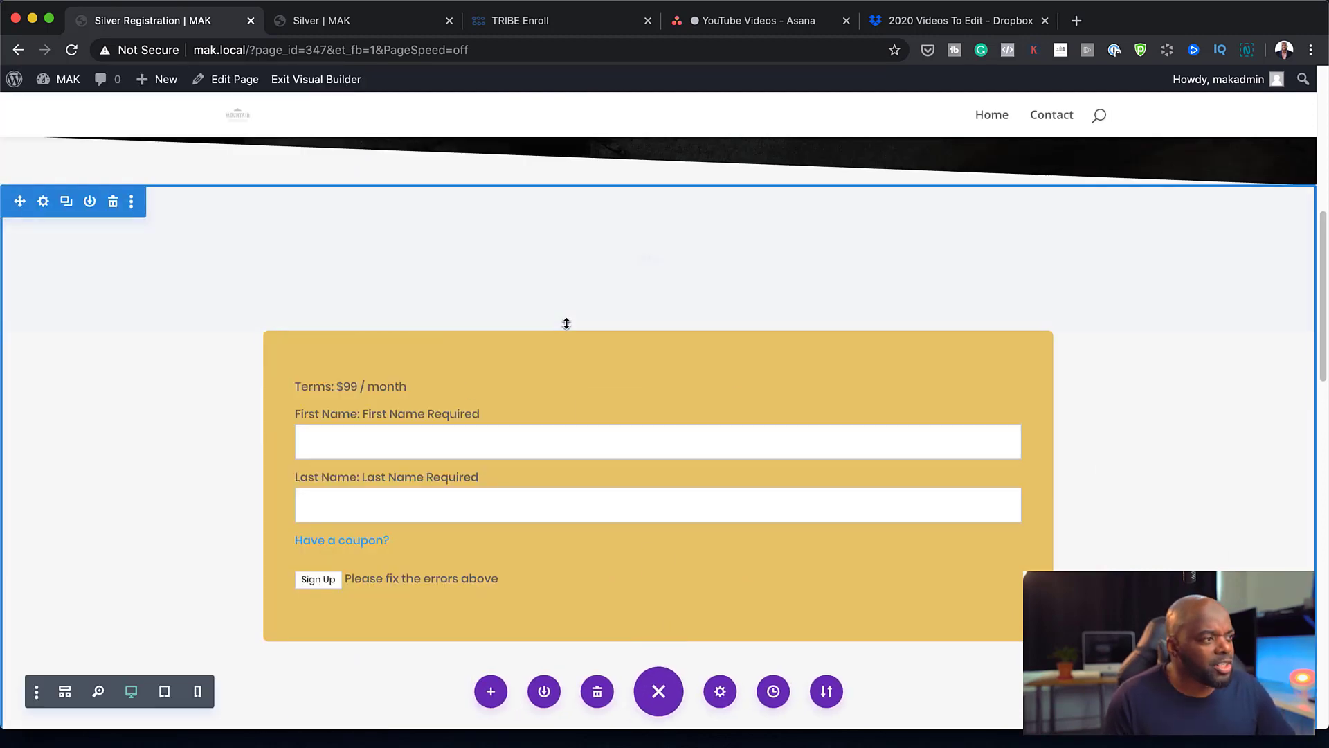
# Reduce the registration form section's top padding to bring the form closer to the hero section
pyautogui.scroll(2, 1080, 439)
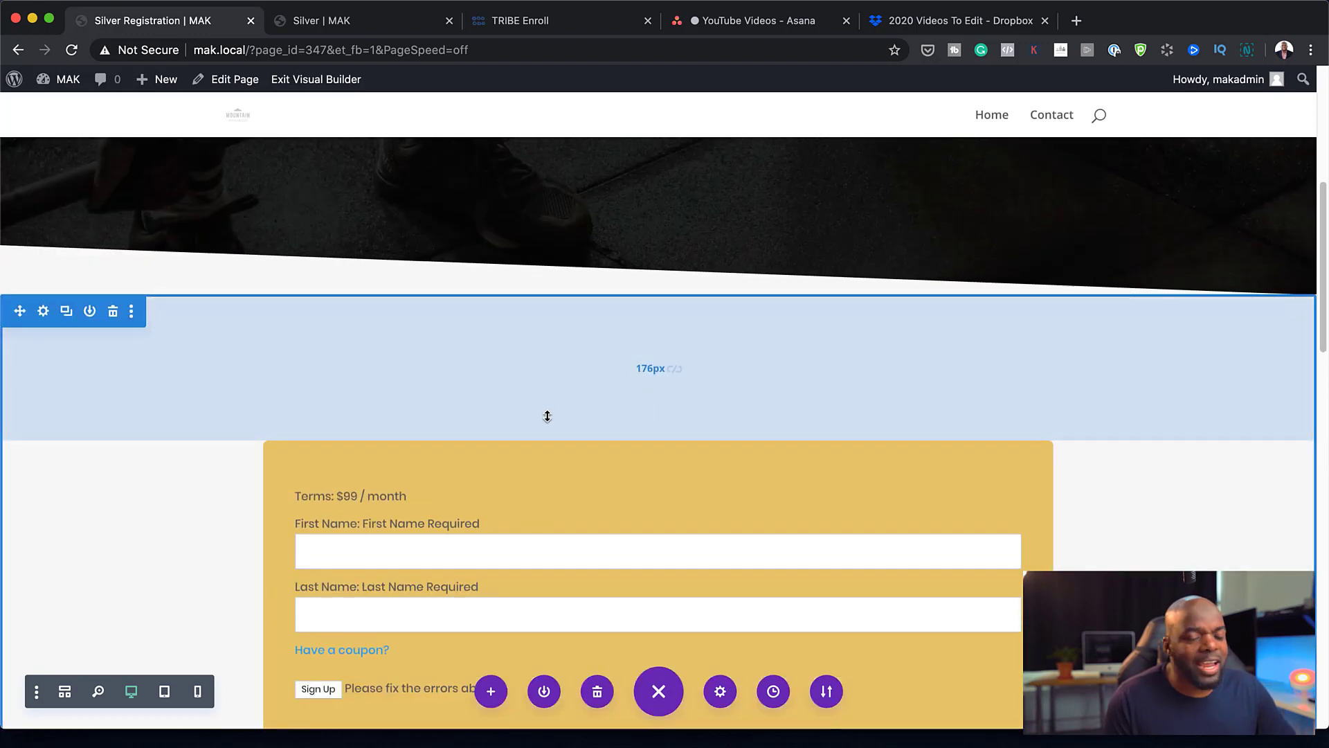
pyautogui.scroll(5, 644, 289)
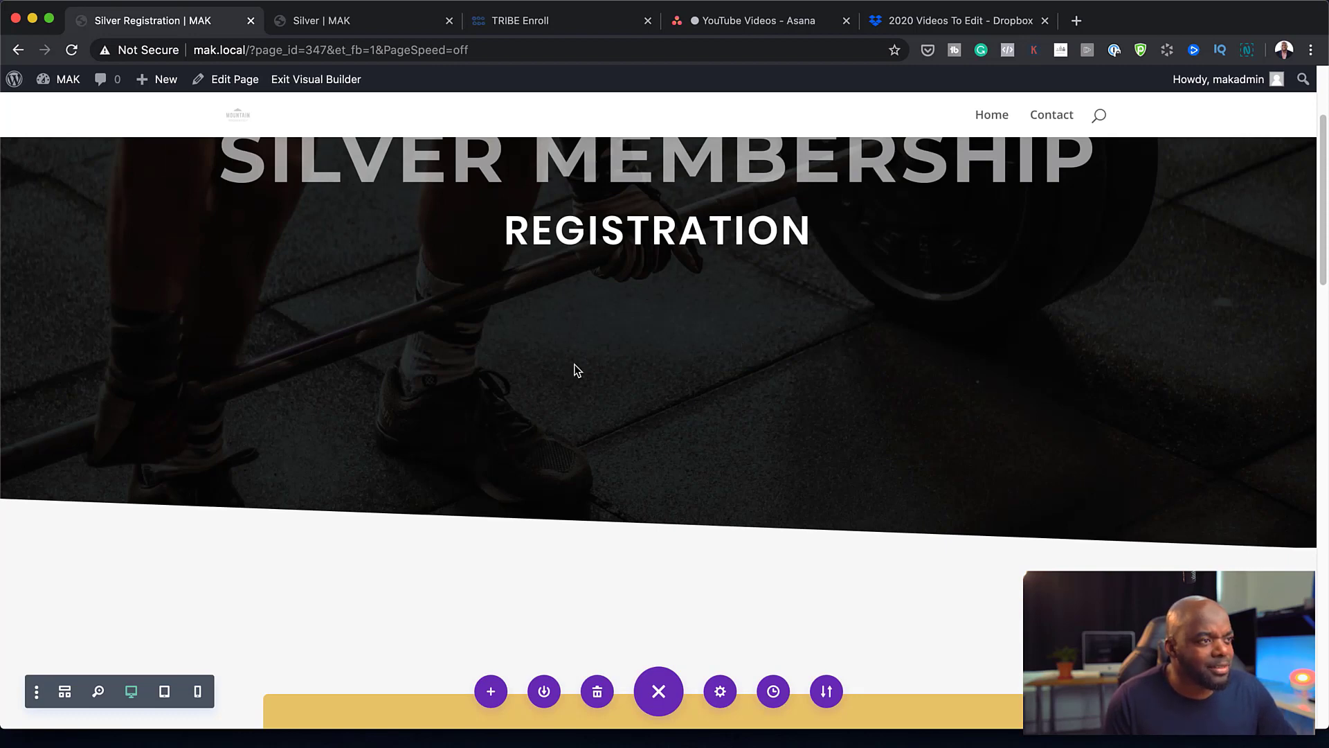
pyautogui.scroll(-3, 838, 504)
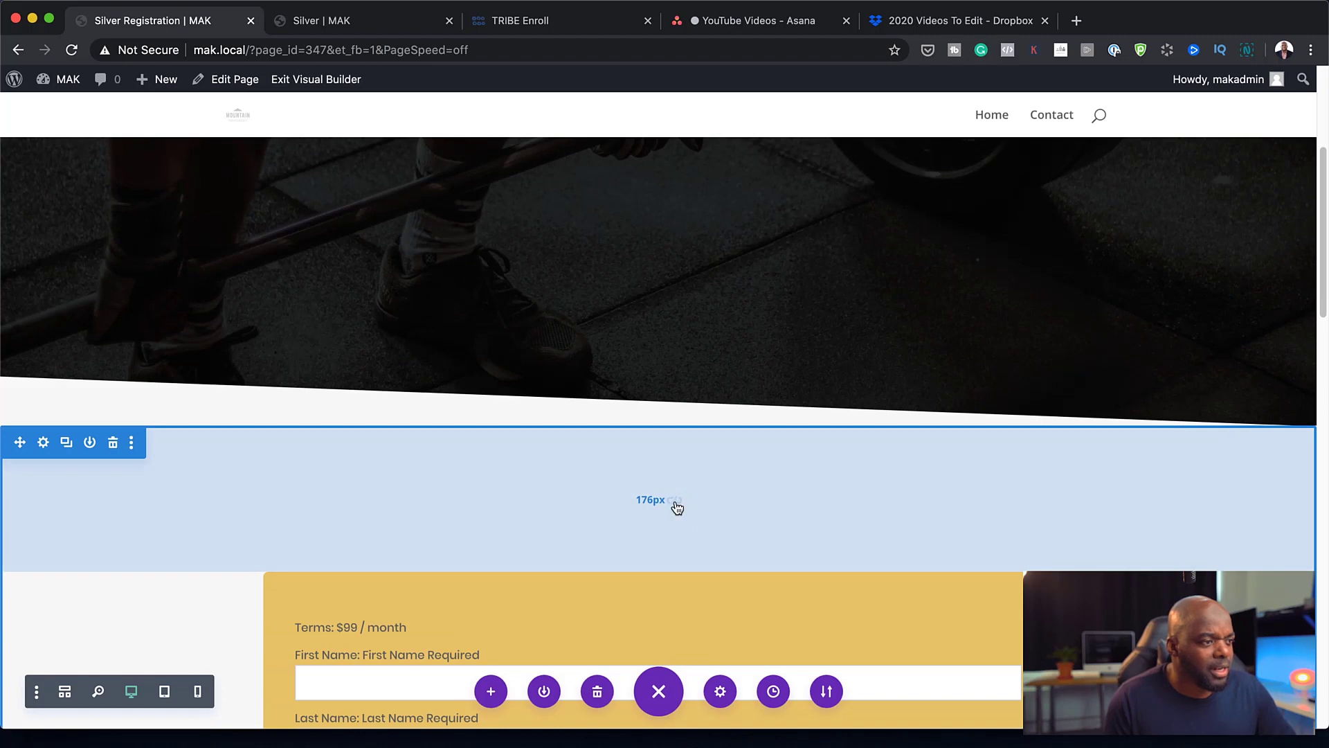
pyautogui.moveTo(547, 502); pyautogui.dragTo(555, 417)
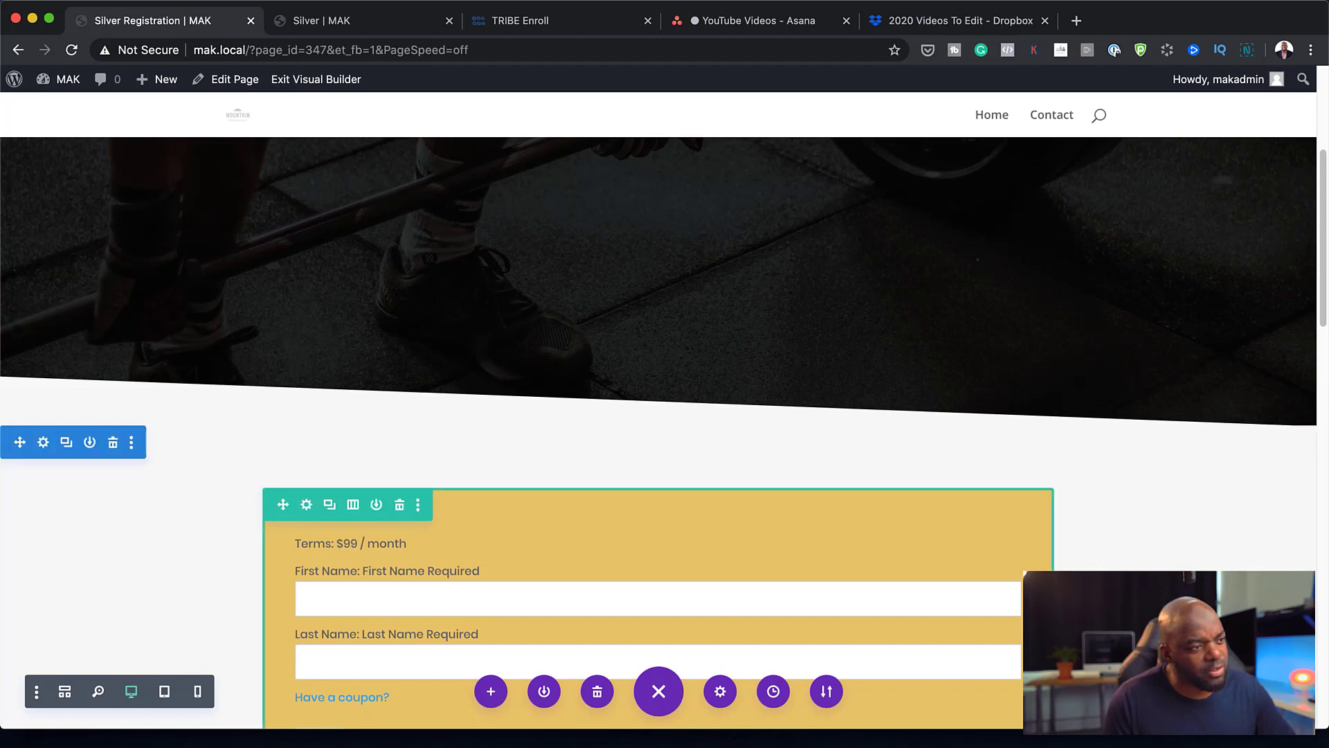
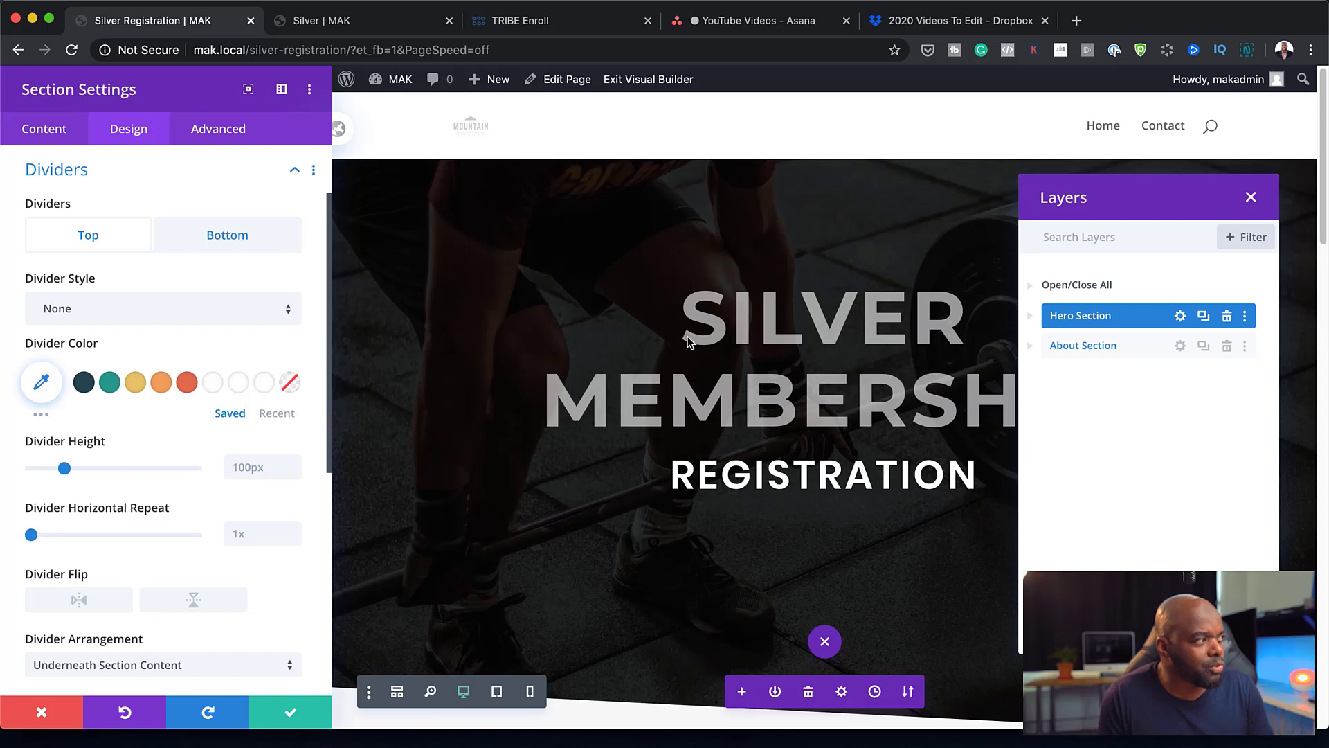
# Set the hero section's bottom divider style to None and save the section settings
pyautogui.click(215, 250)
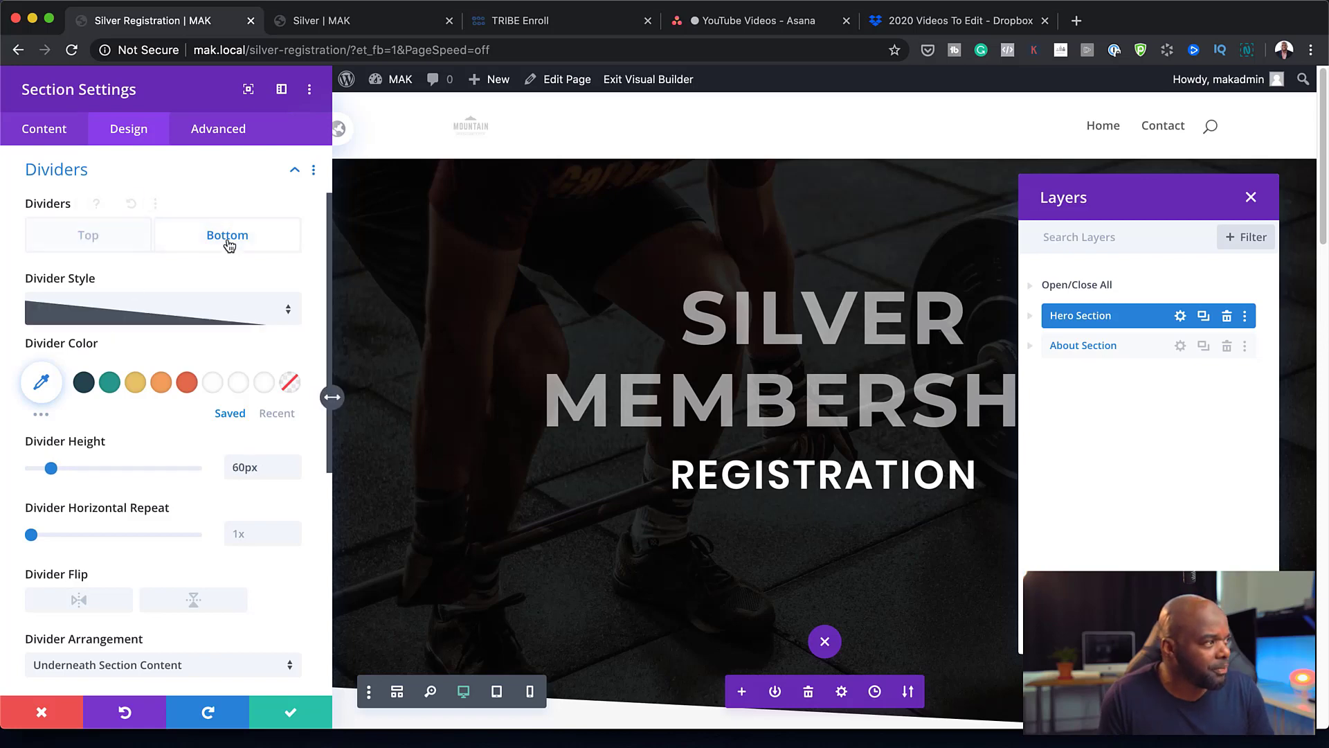
pyautogui.click(259, 317)
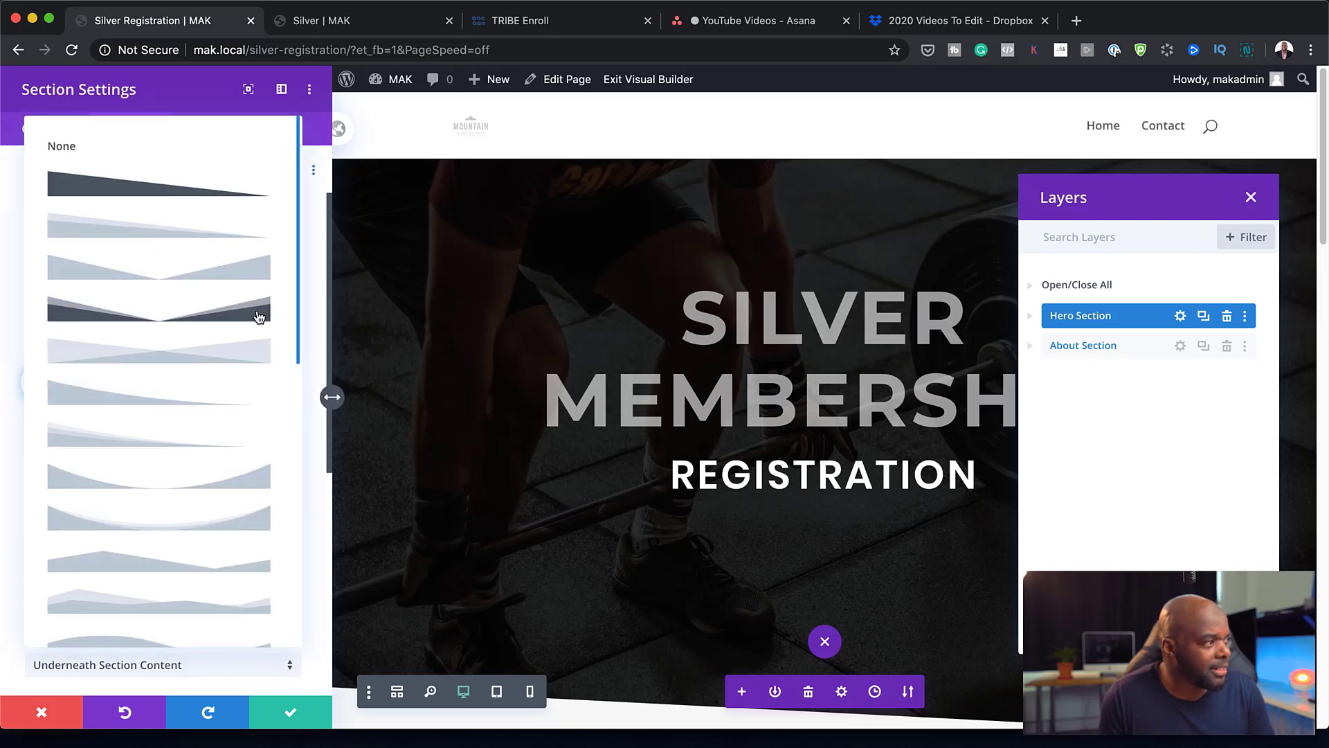
pyautogui.click(169, 149)
pyautogui.click(276, 713)
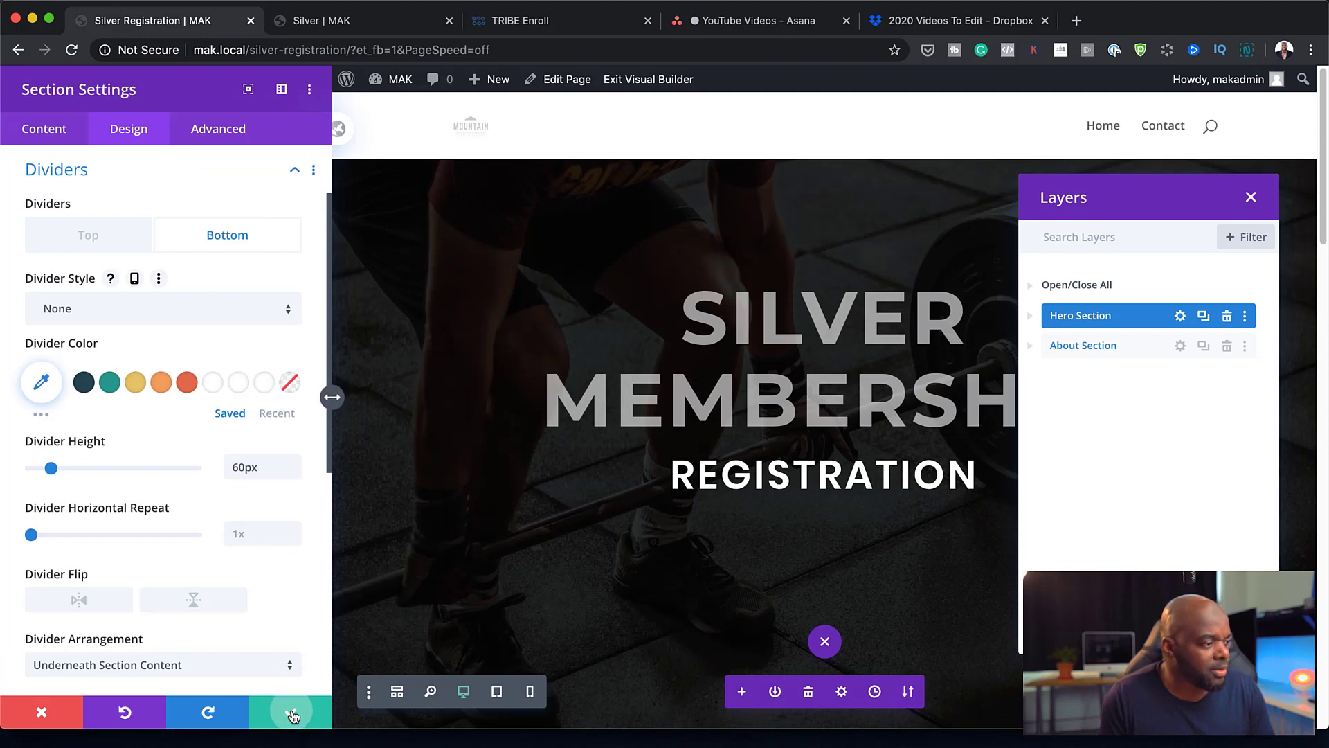
# Pull the golden-yellow form row upward with a negative top margin so it overlaps the hero section, and close the layers list
pyautogui.scroll(-5, 658, 538)
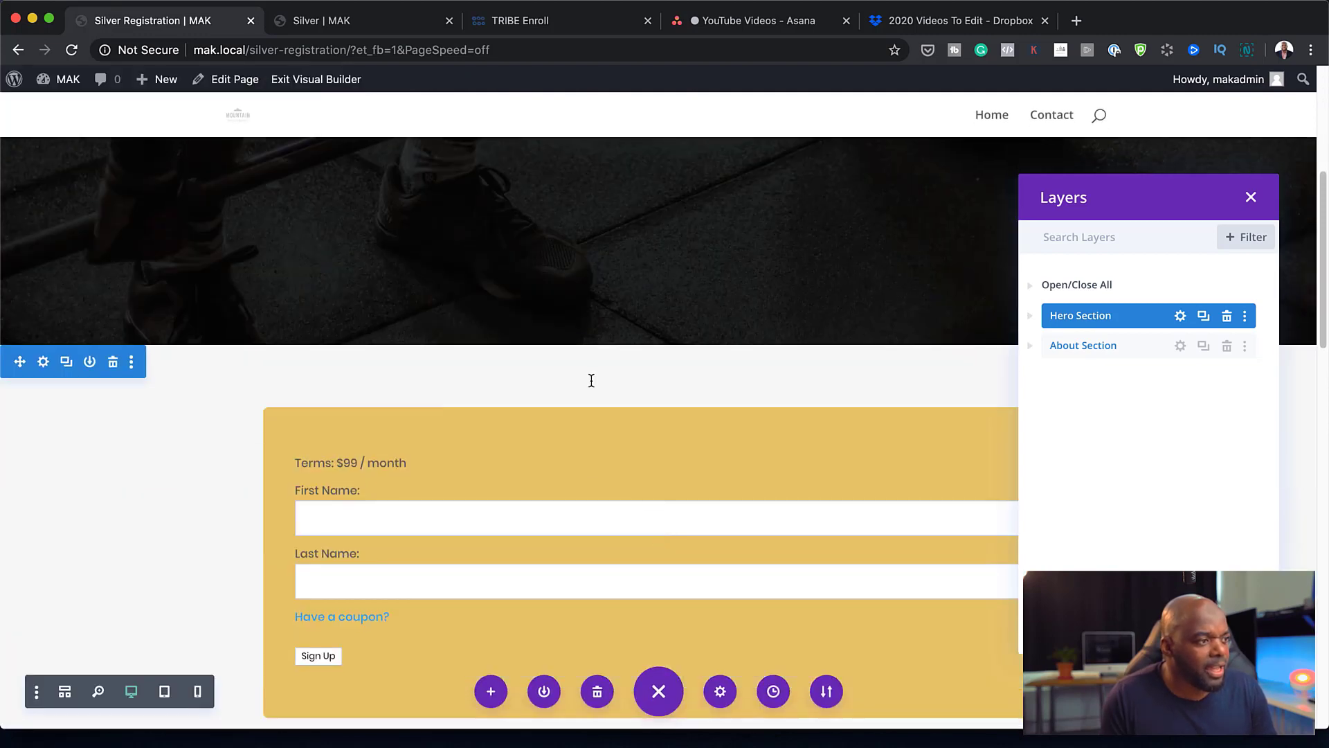
pyautogui.moveTo(592, 399)
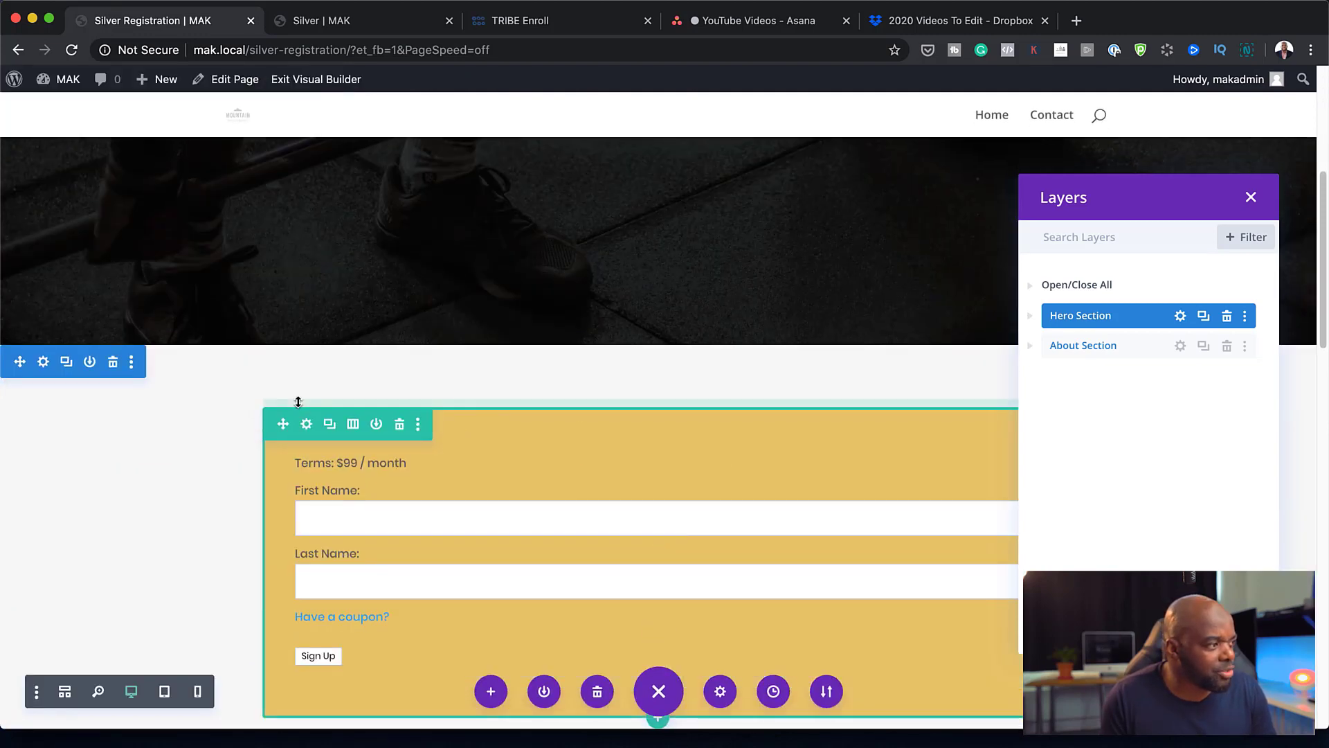
pyautogui.moveTo(302, 401); pyautogui.dragTo(313, 198)
pyautogui.click(1250, 198)
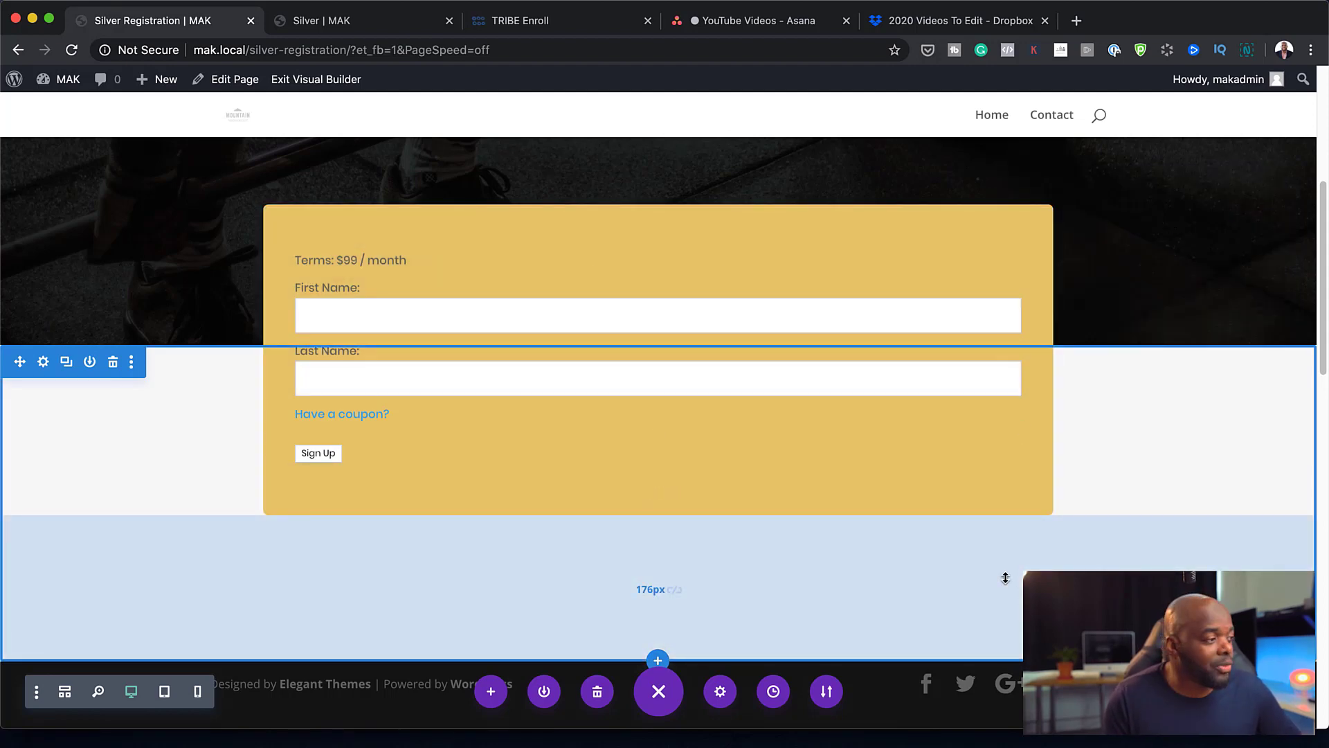
# Preview the page in tablet and phone views, examining the hero heading and form layout, and return to desktop view
pyautogui.click(164, 693)
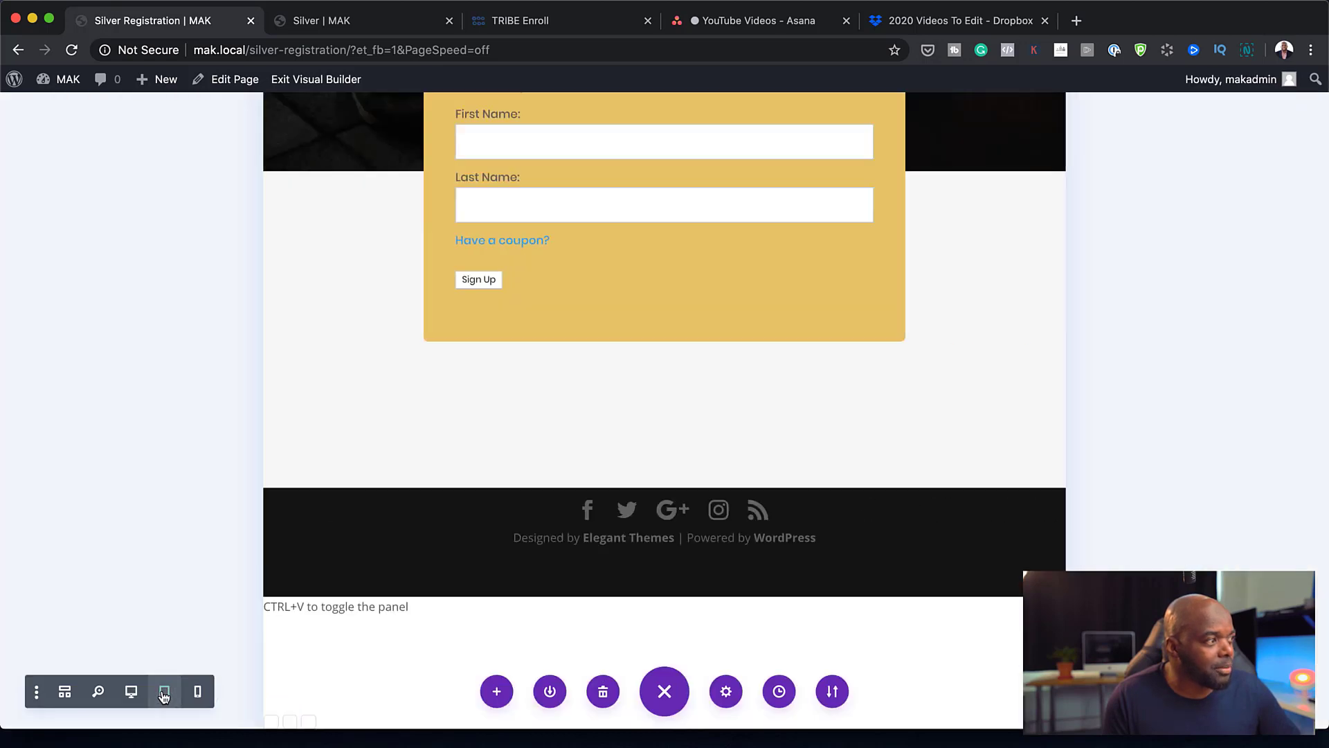
pyautogui.scroll(7, 928, 482)
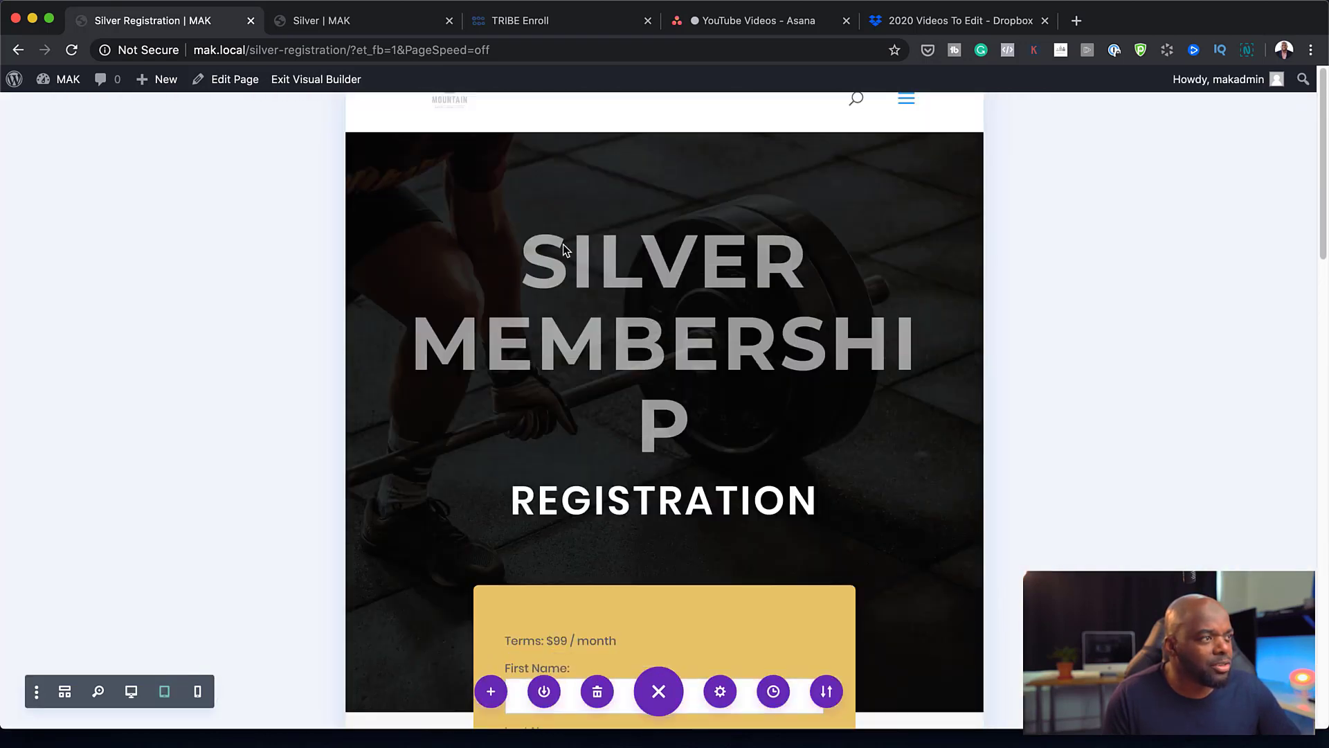
pyautogui.scroll(-4, 864, 430)
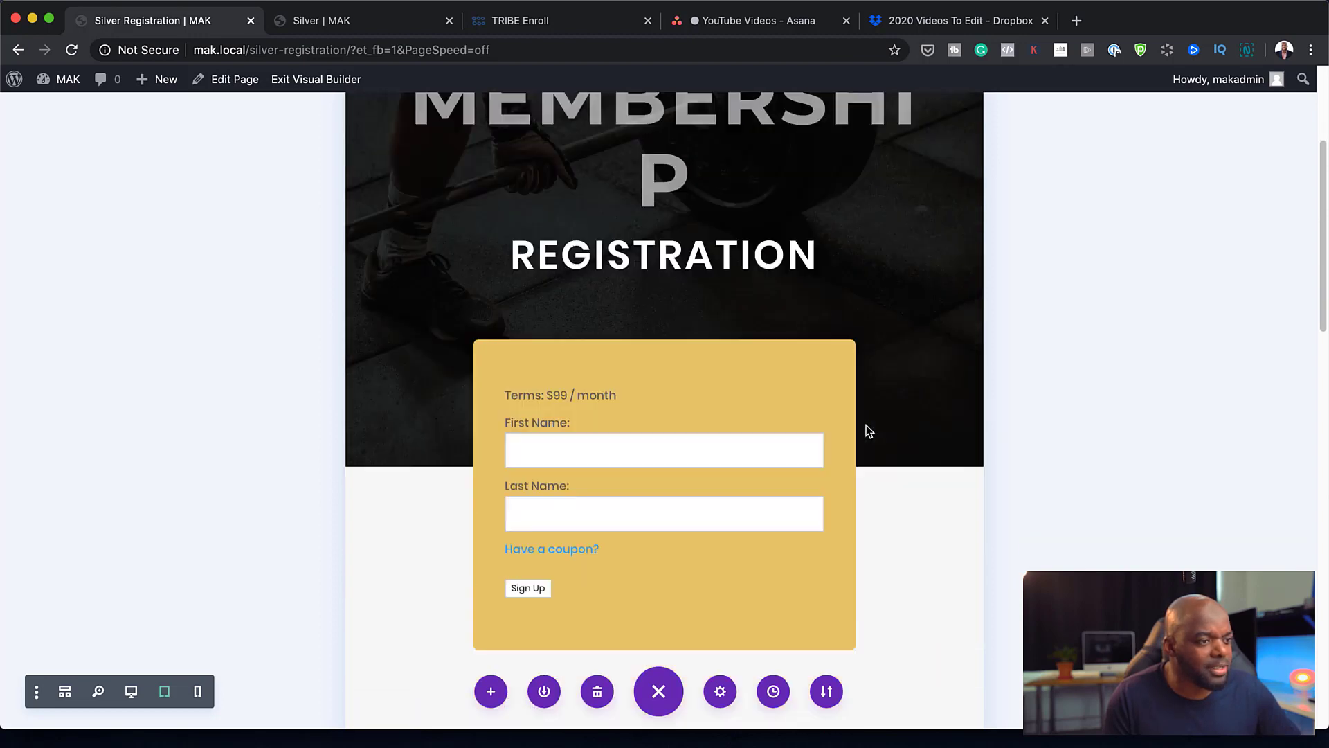
pyautogui.click(198, 693)
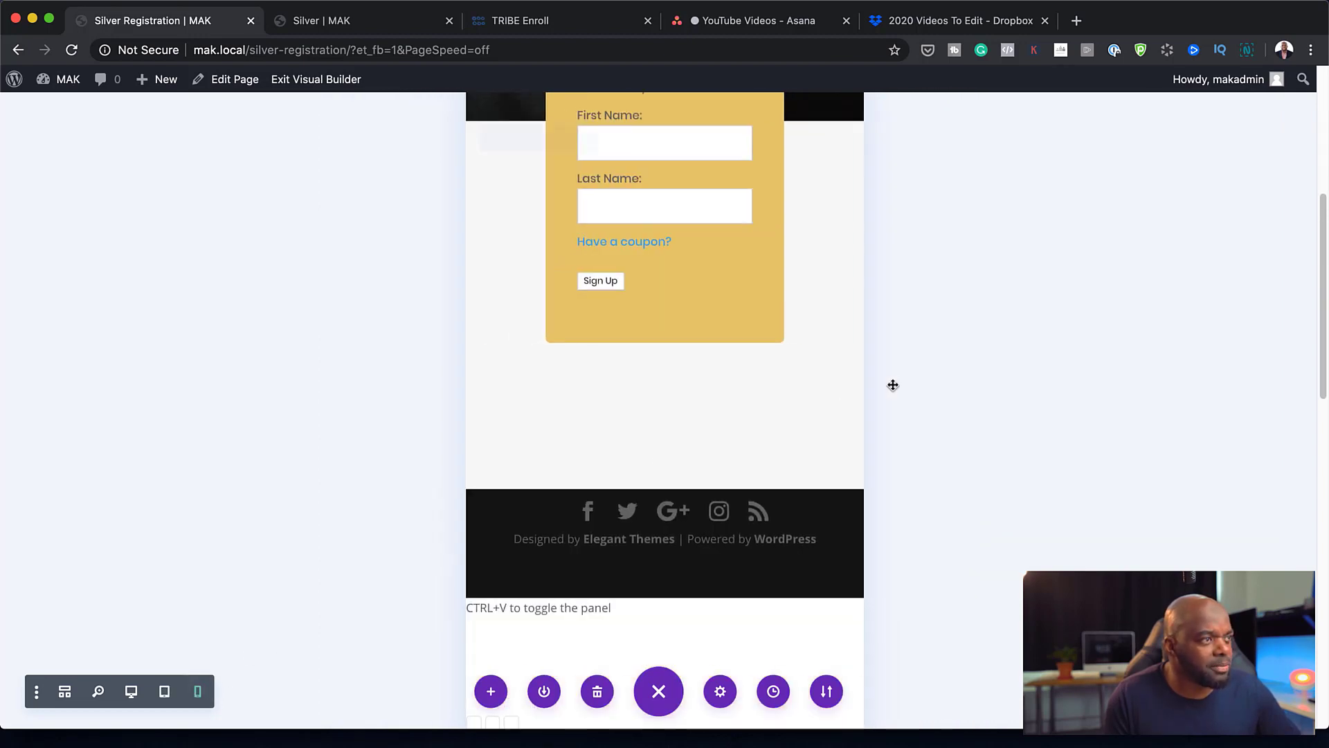
pyautogui.scroll(4, 866, 444)
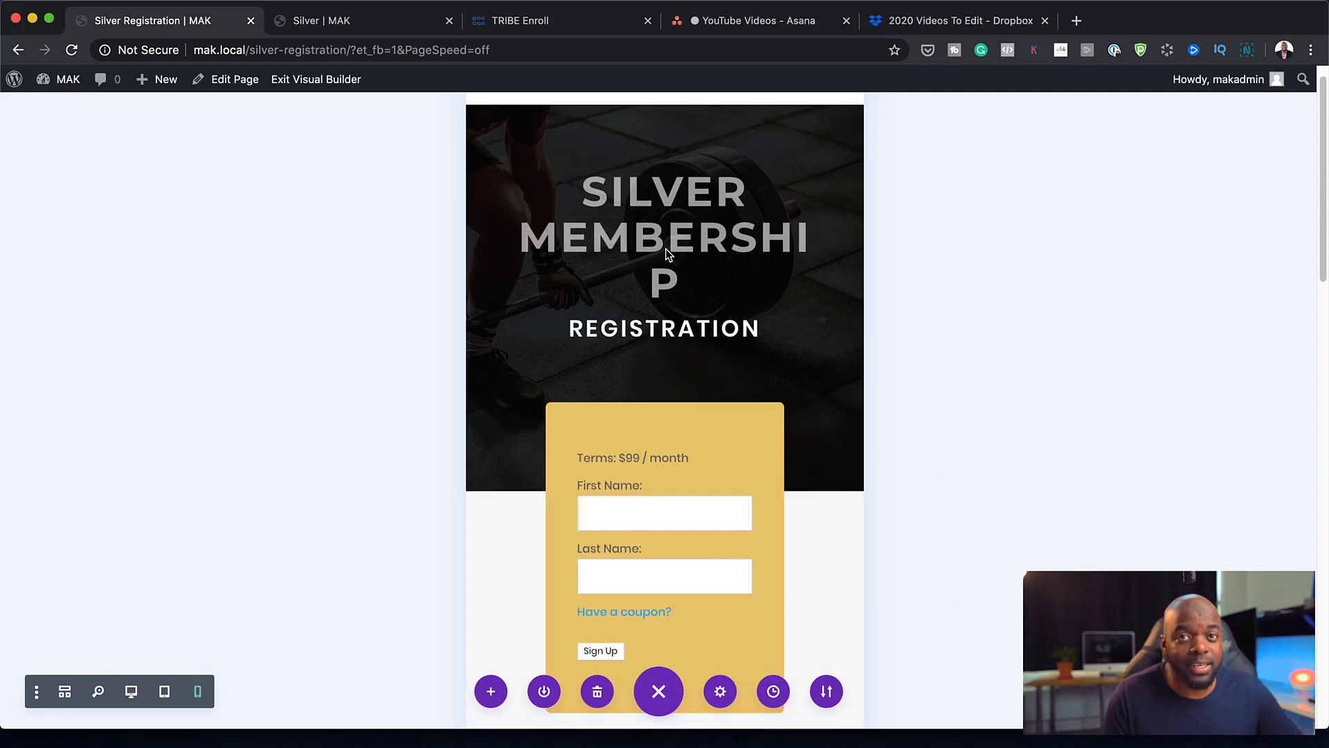
pyautogui.scroll(-2, 355, 509)
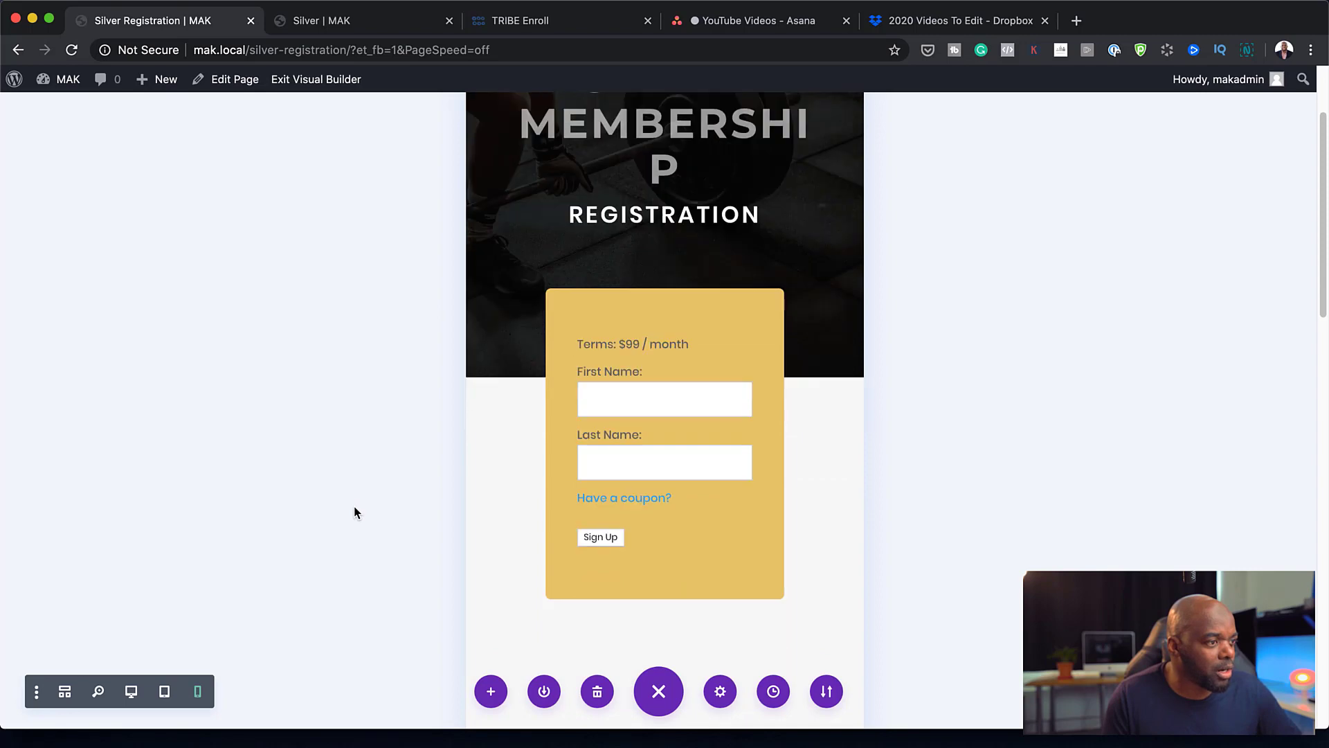
pyautogui.click(131, 691)
pyautogui.scroll(5, 742, 389)
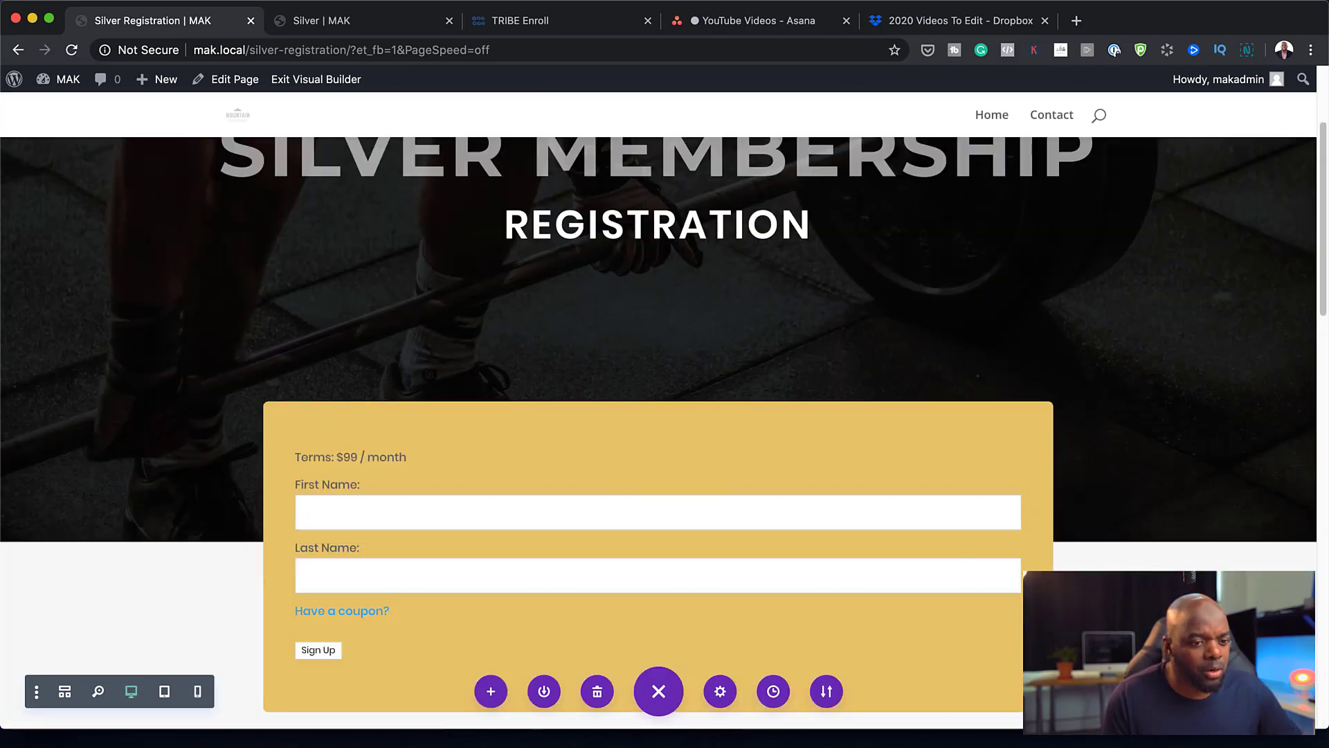
# Open the hero section's text module from the layers list and set its H1 heading text color to white
pyautogui.hotkey('ctrl', 'l')
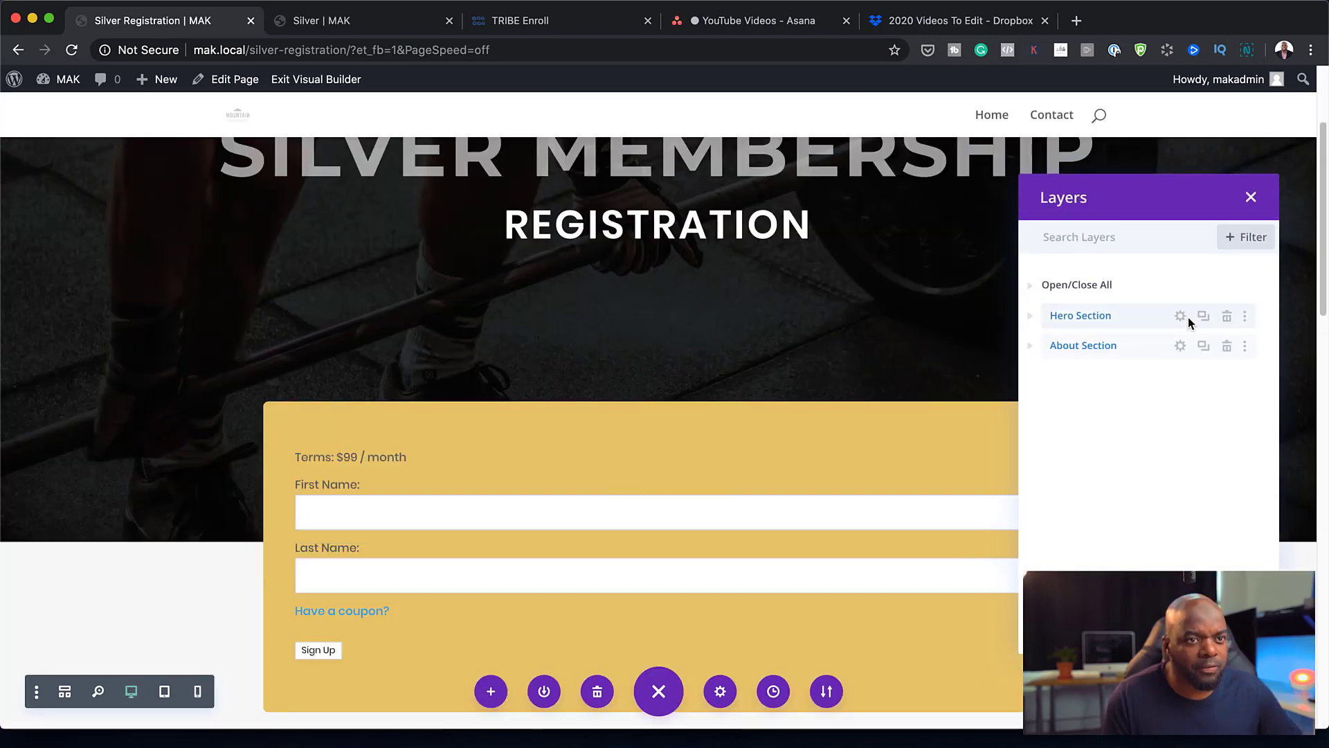
pyautogui.click(1030, 323)
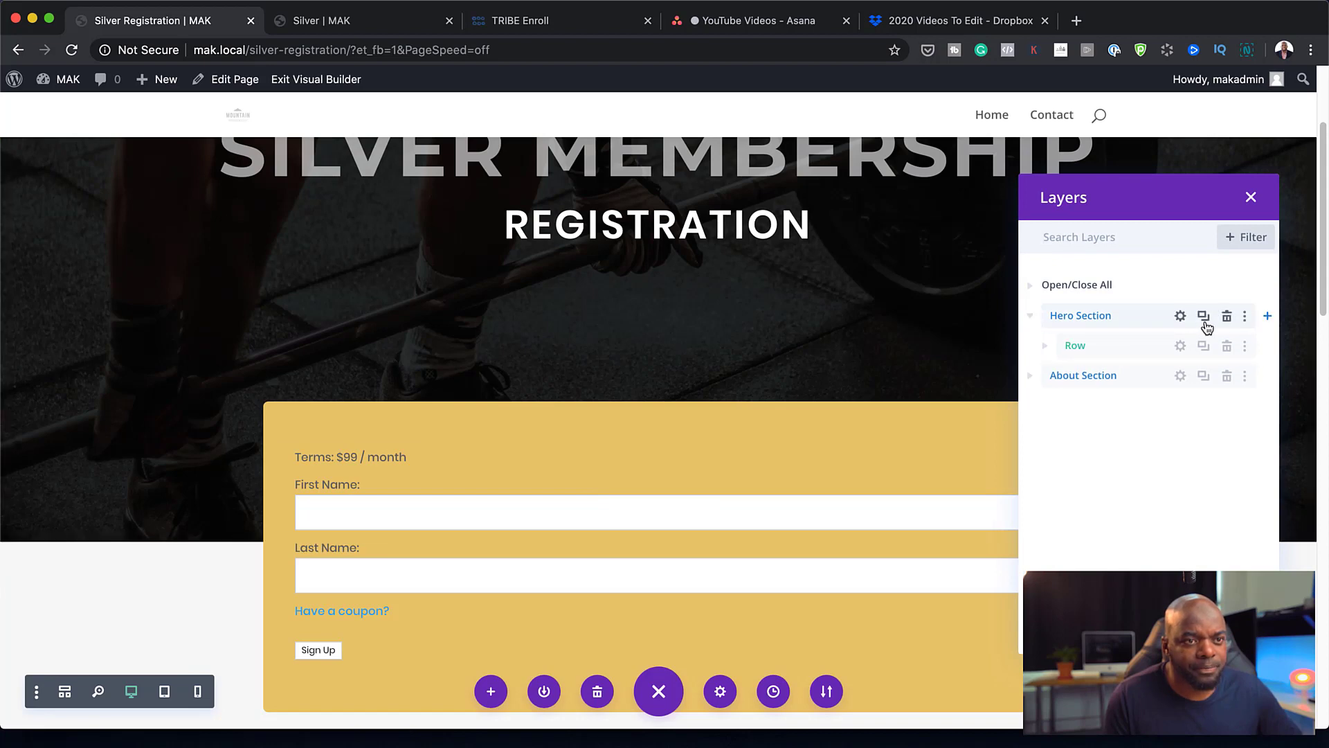
pyautogui.click(1180, 317)
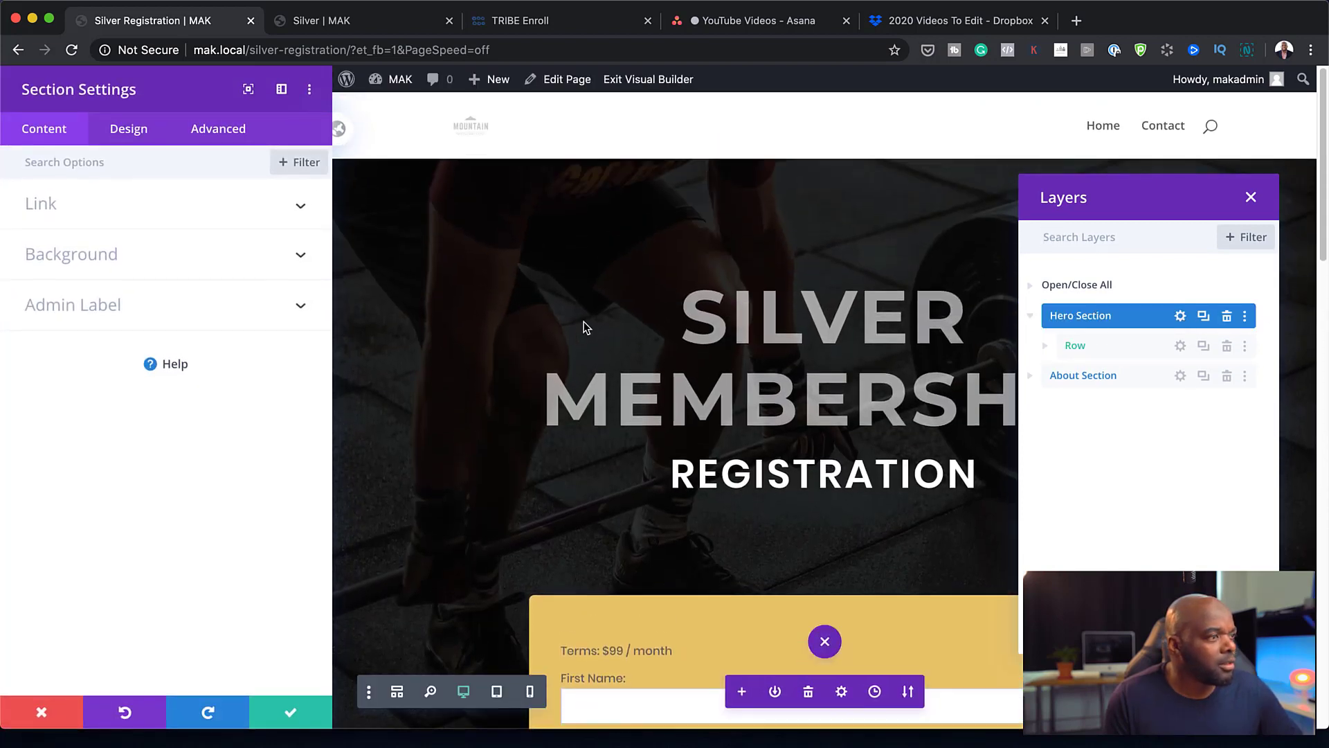
pyautogui.click(1046, 345)
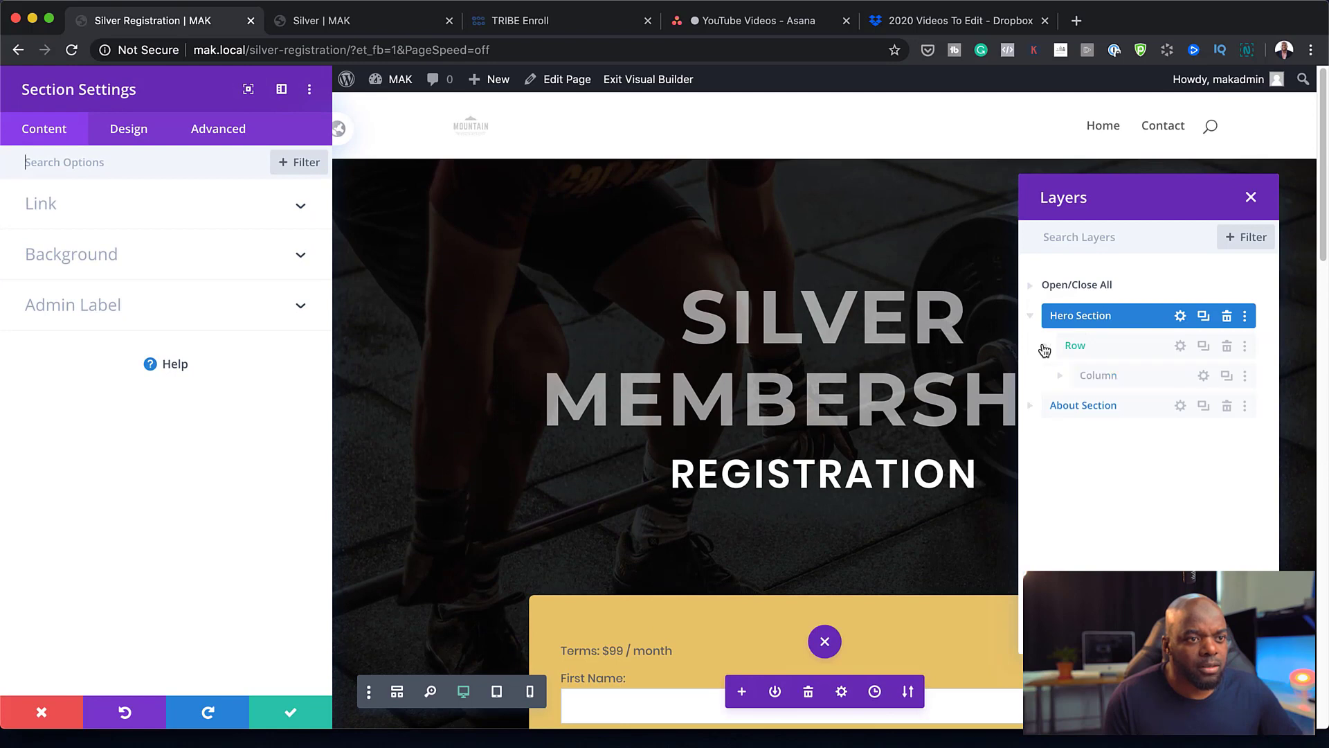
pyautogui.click(1061, 377)
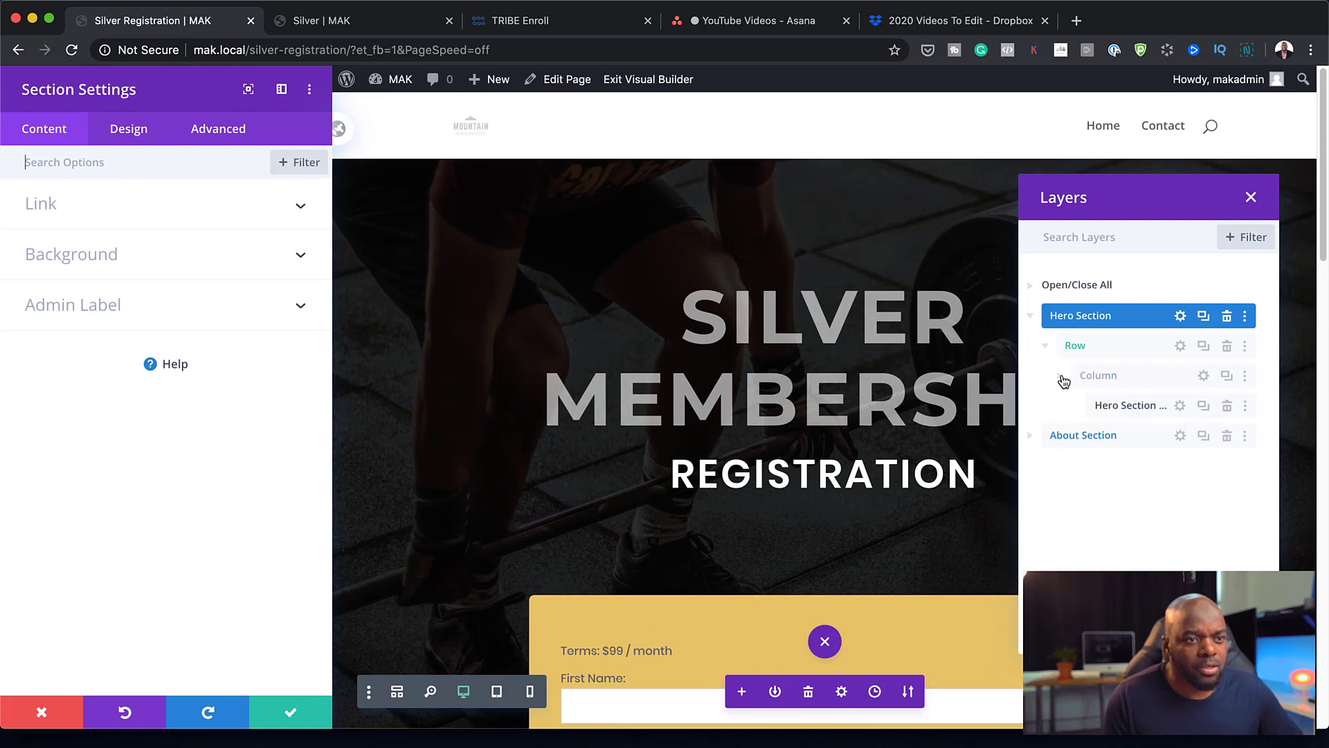
pyautogui.click(1180, 406)
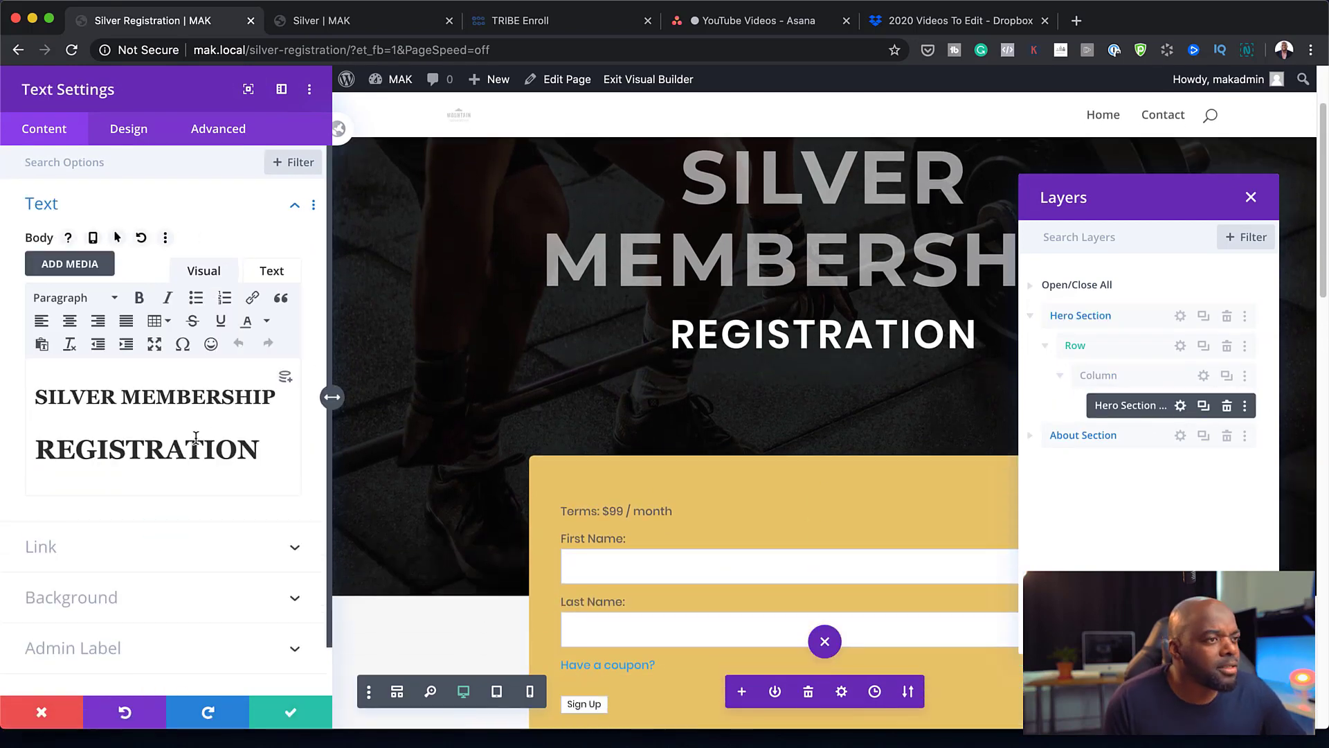
pyautogui.scroll(3, 865, 312)
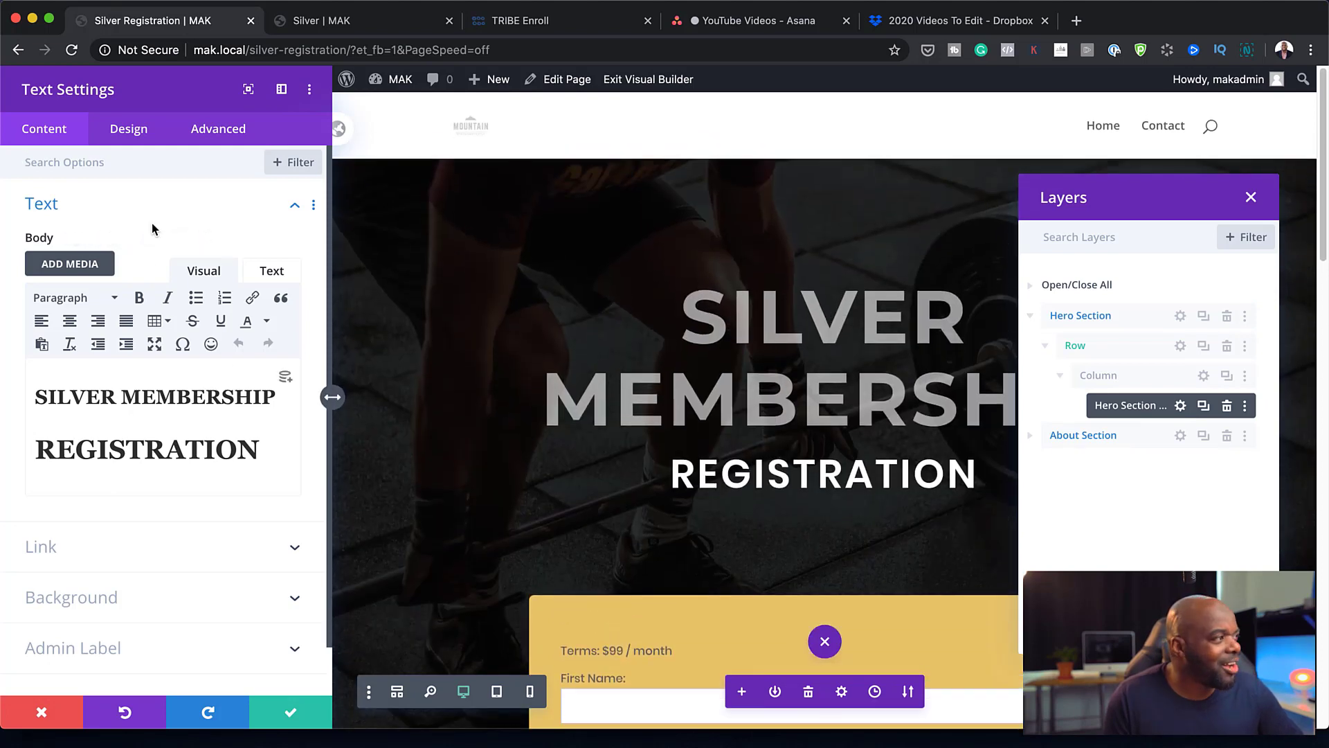
pyautogui.click(132, 132)
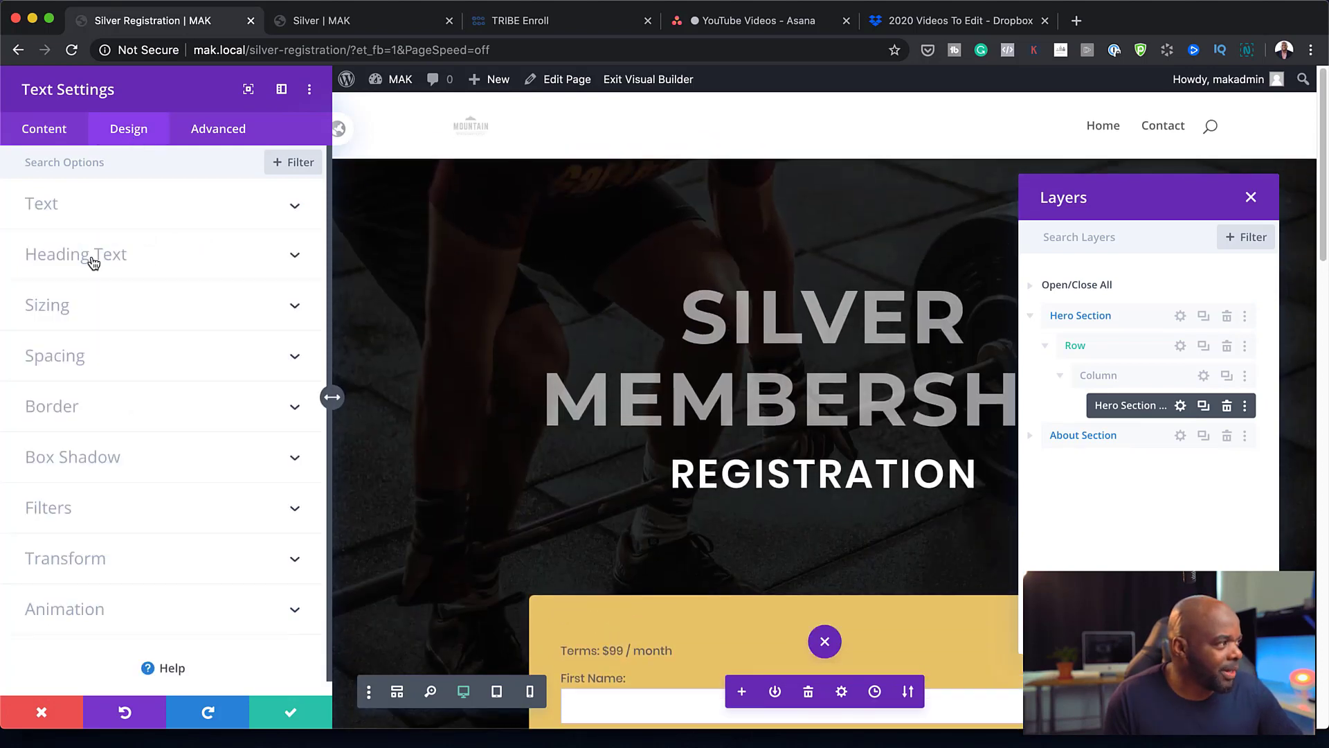
pyautogui.click(93, 262)
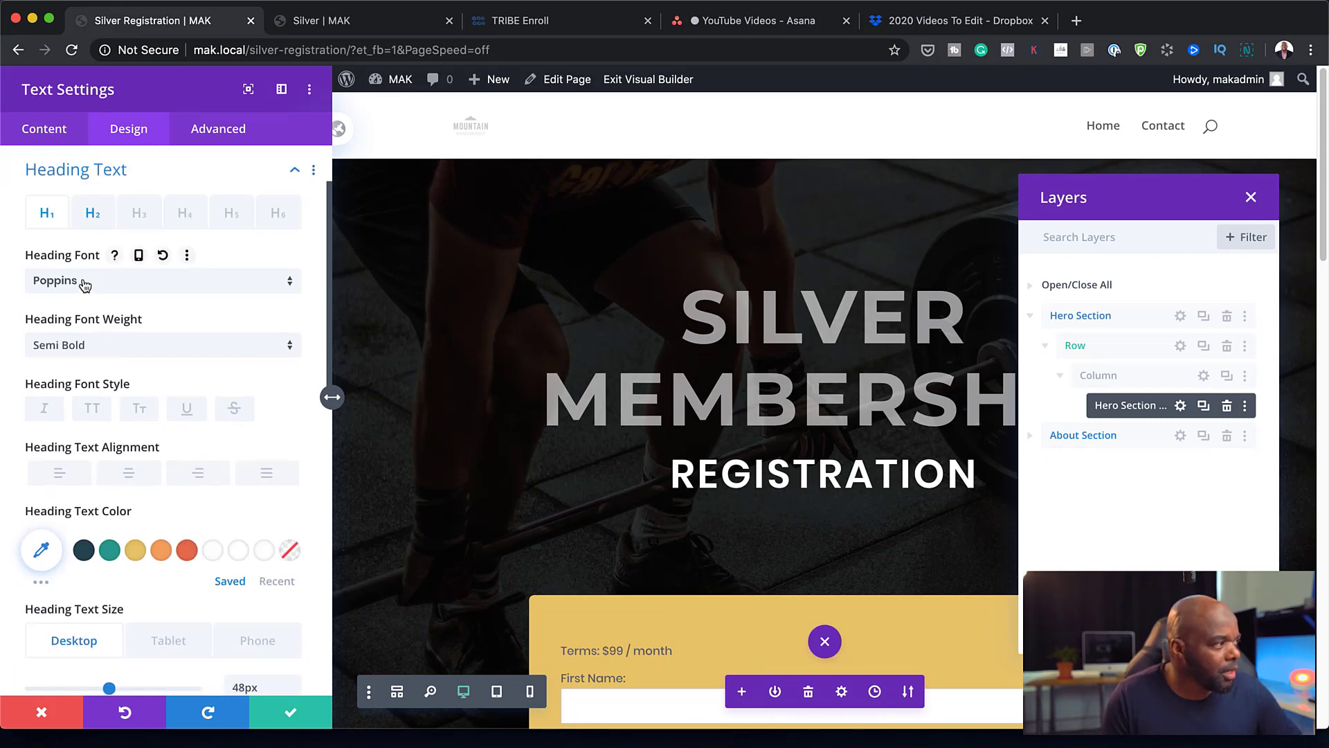
pyautogui.click(214, 554)
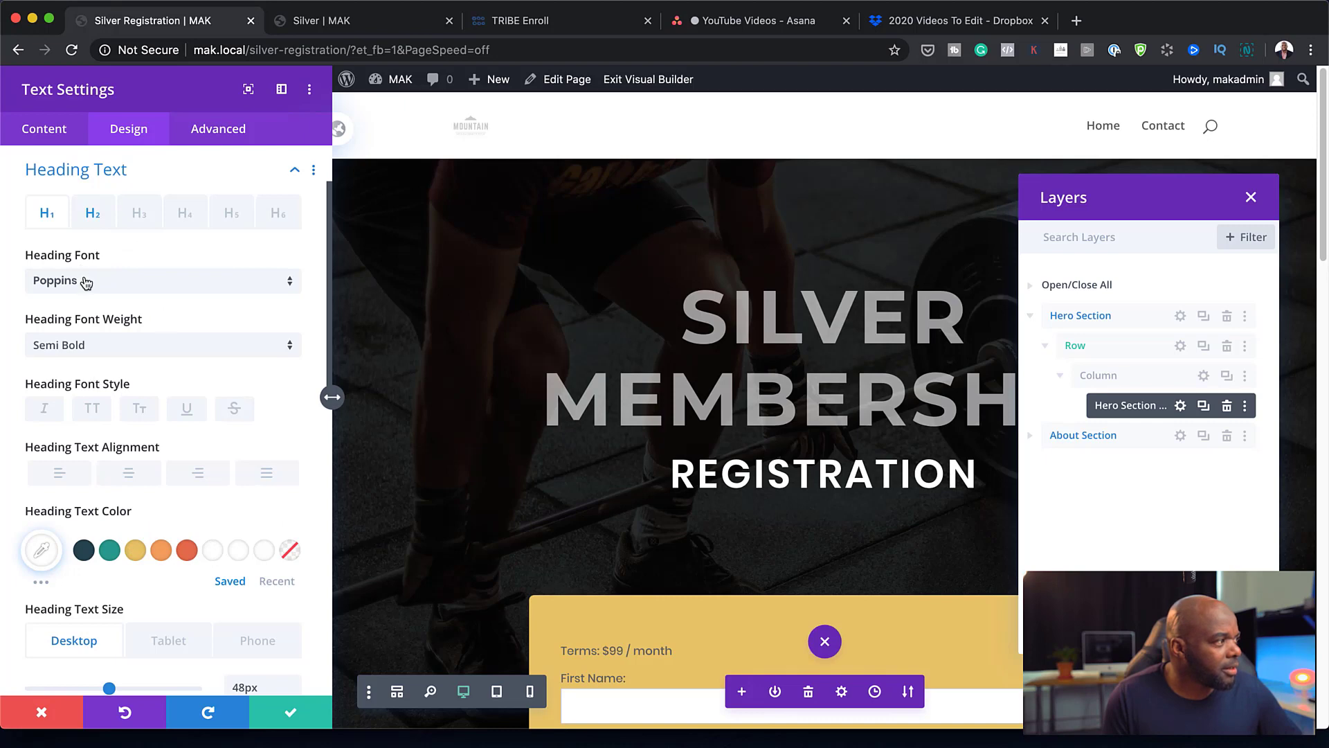
# Change the Heading 2 text color to pale beige #e8d9c9 by desaturating the golden-yellow swatch #e9c46a
pyautogui.click(96, 217)
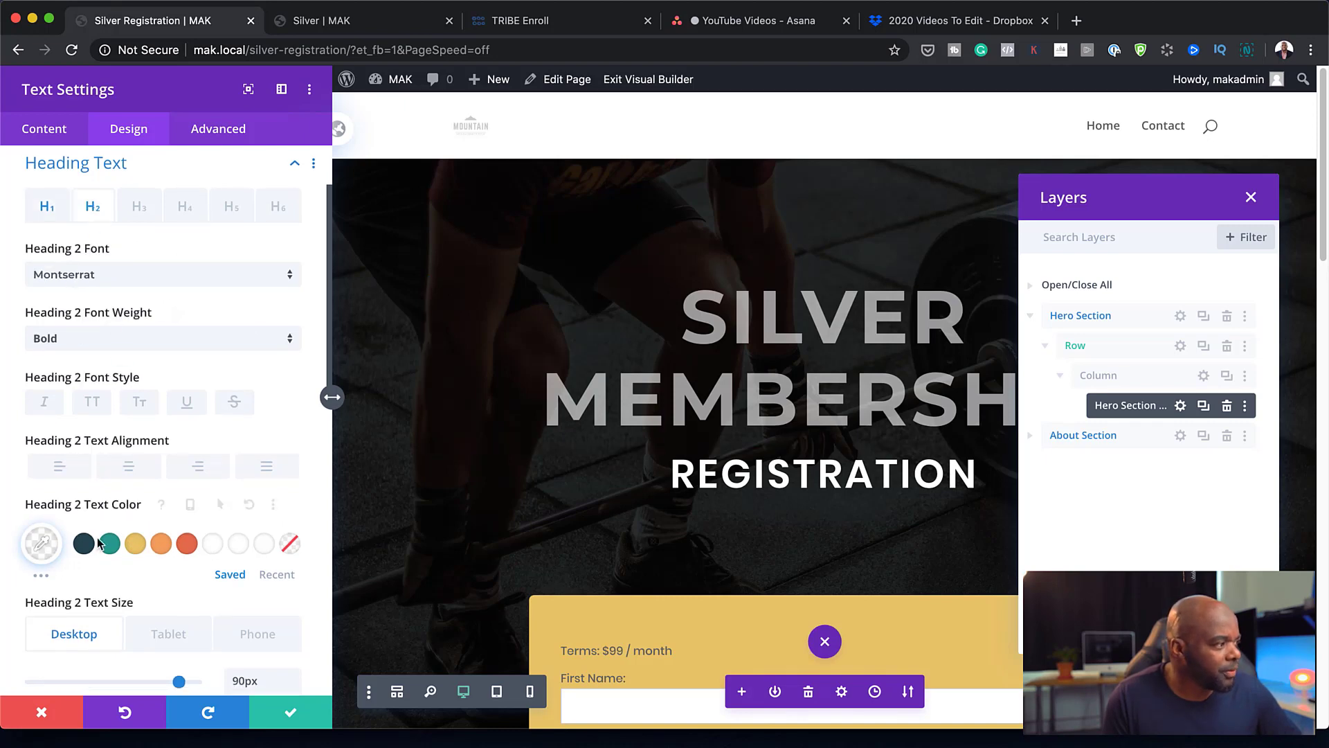
pyautogui.click(138, 546)
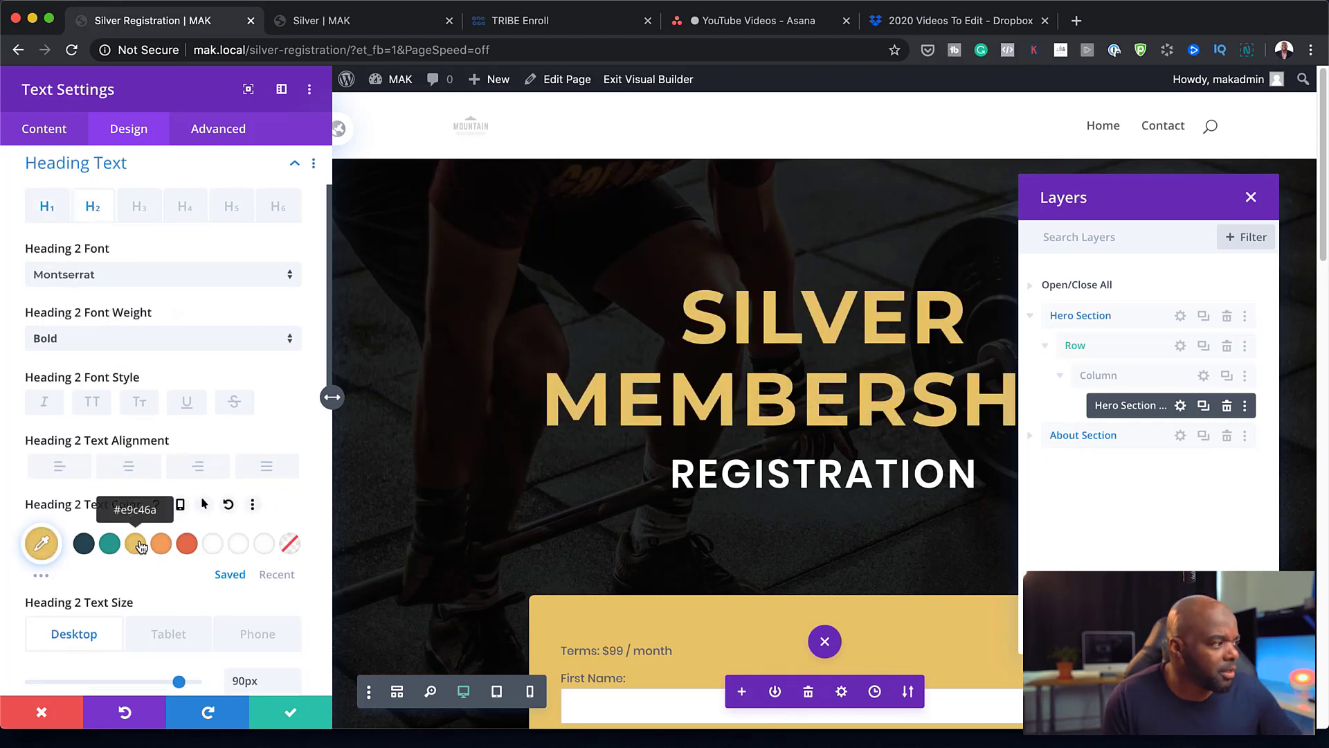
pyautogui.click(236, 550)
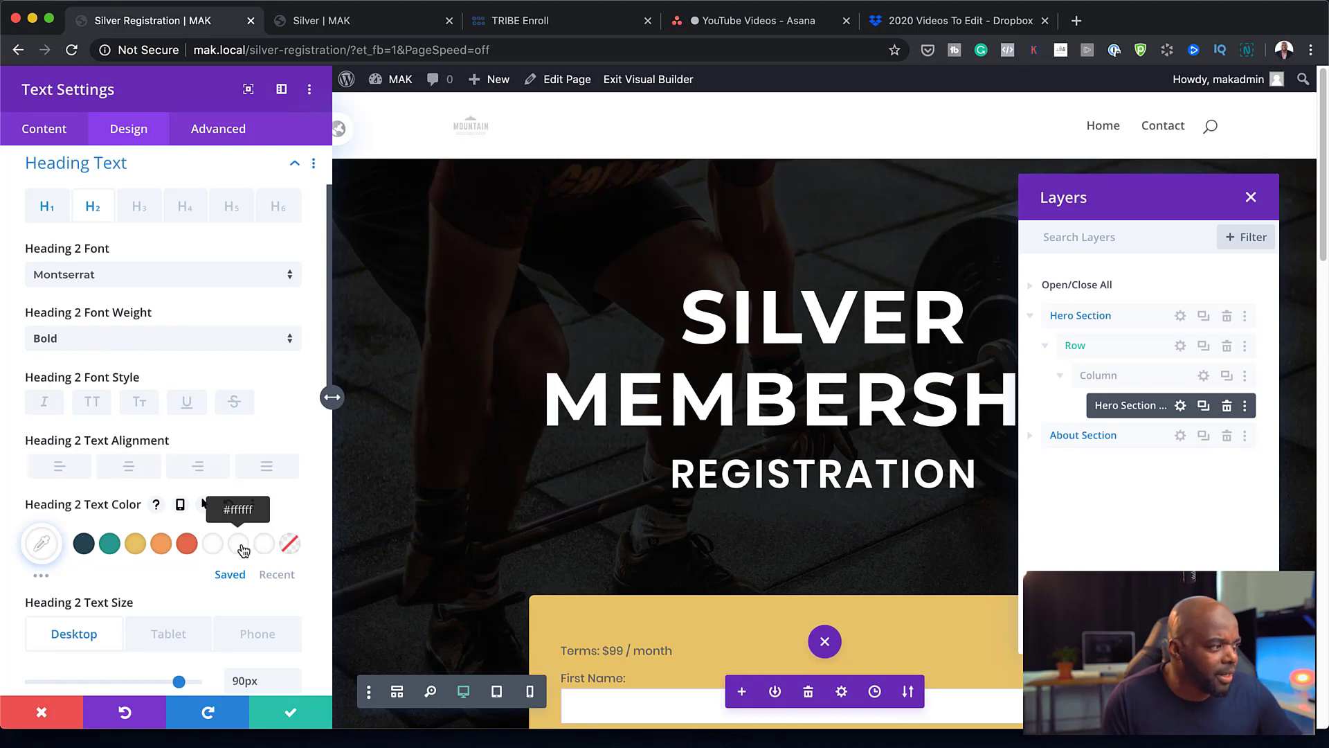
pyautogui.click(41, 543)
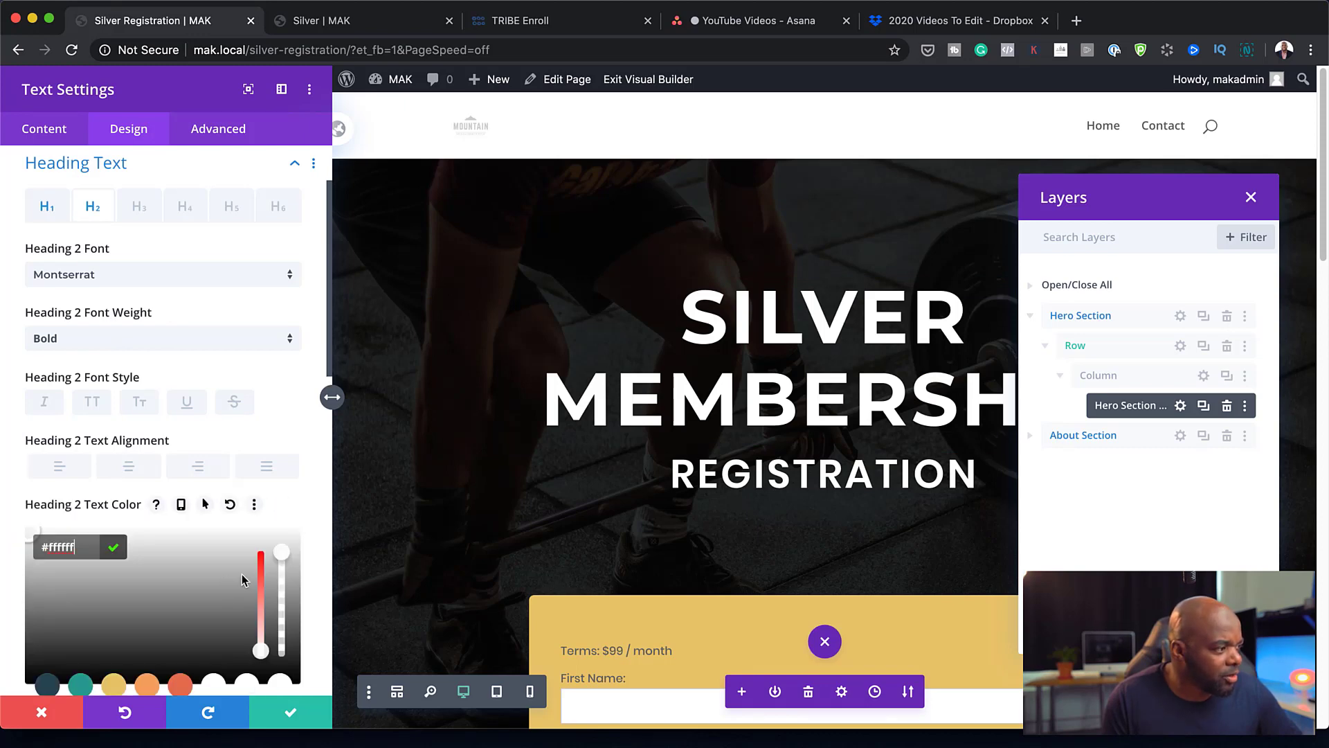
pyautogui.scroll(-2, 176, 583)
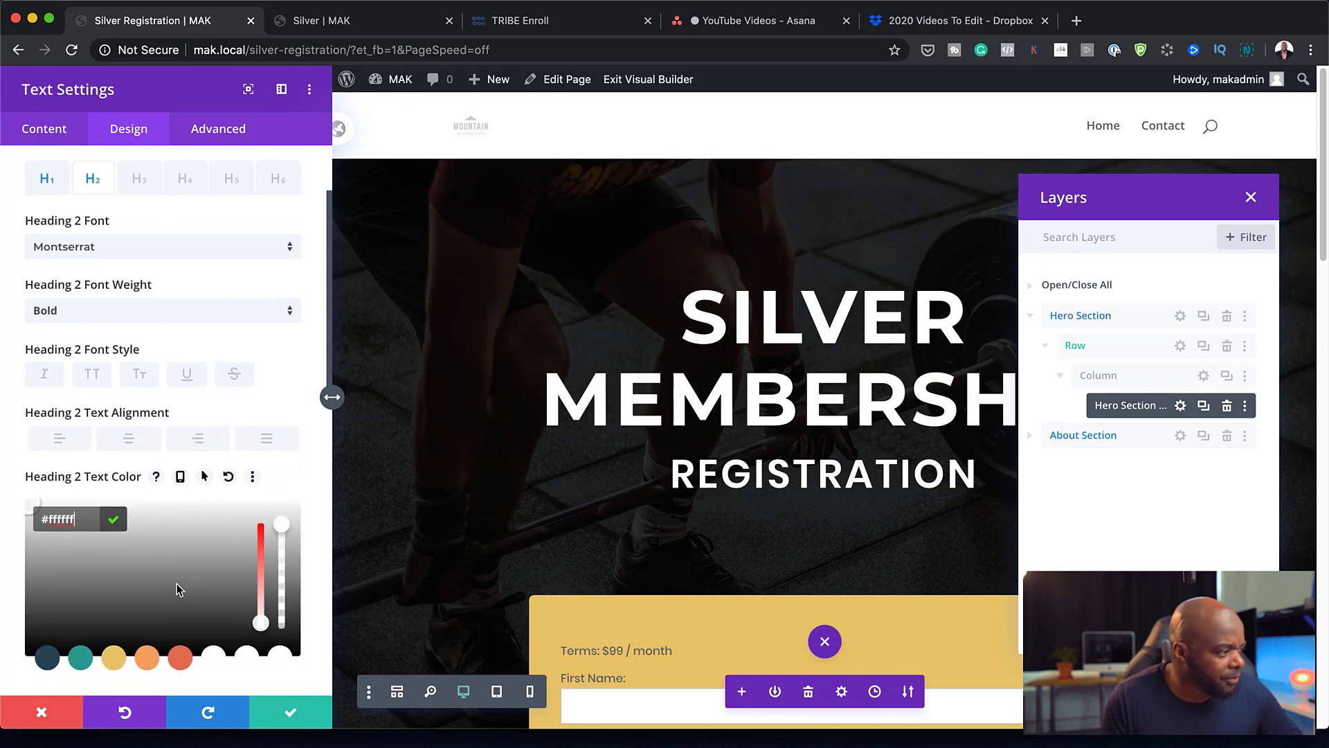
pyautogui.click(114, 613)
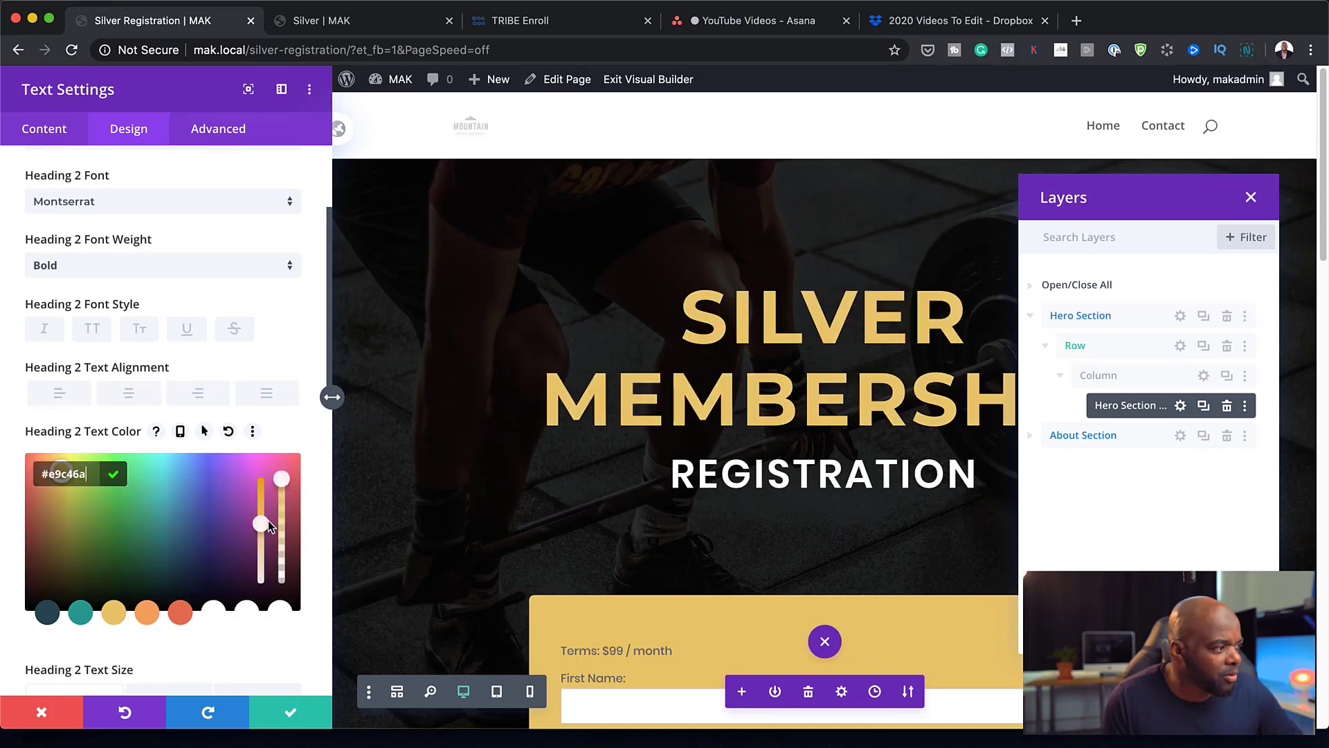
pyautogui.moveTo(261, 526); pyautogui.dragTo(265, 581)
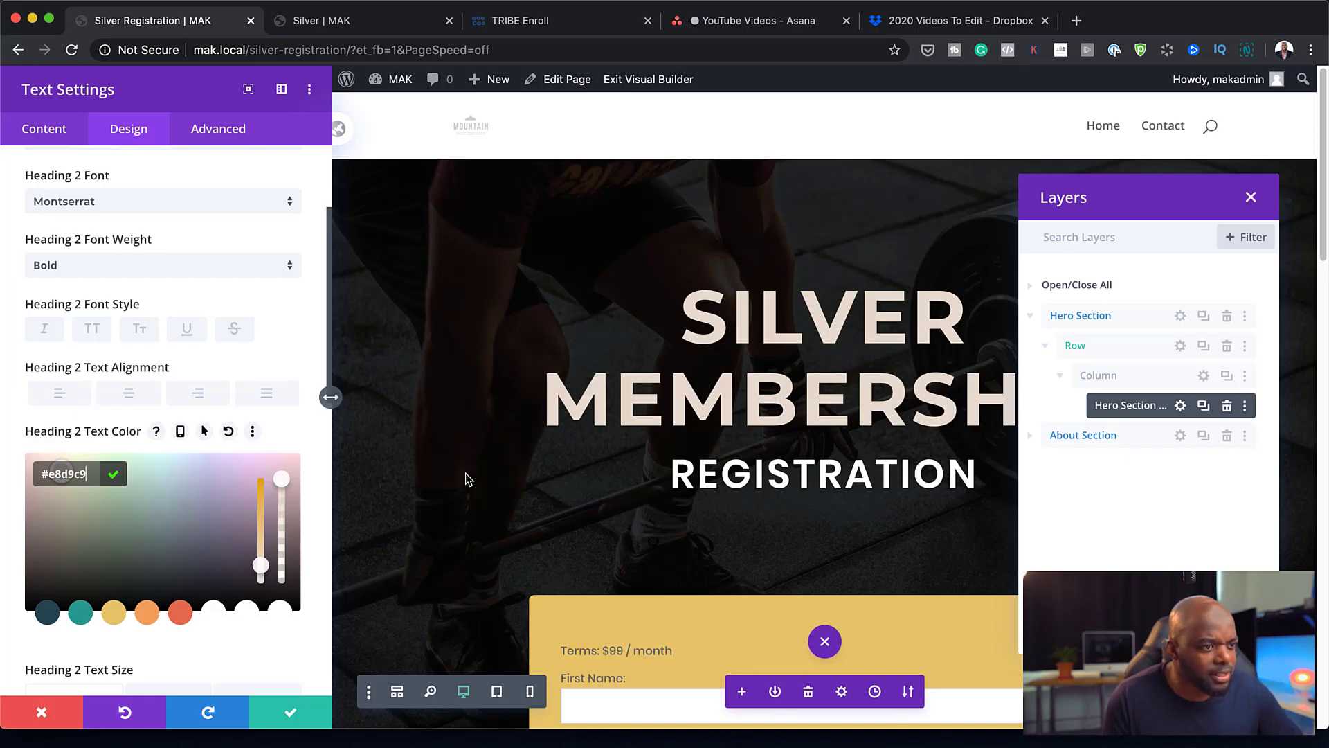
# Enable responsive sizing for the hero's Heading 2 text and set its tablet text size to 60px
pyautogui.scroll(3, 181, 416)
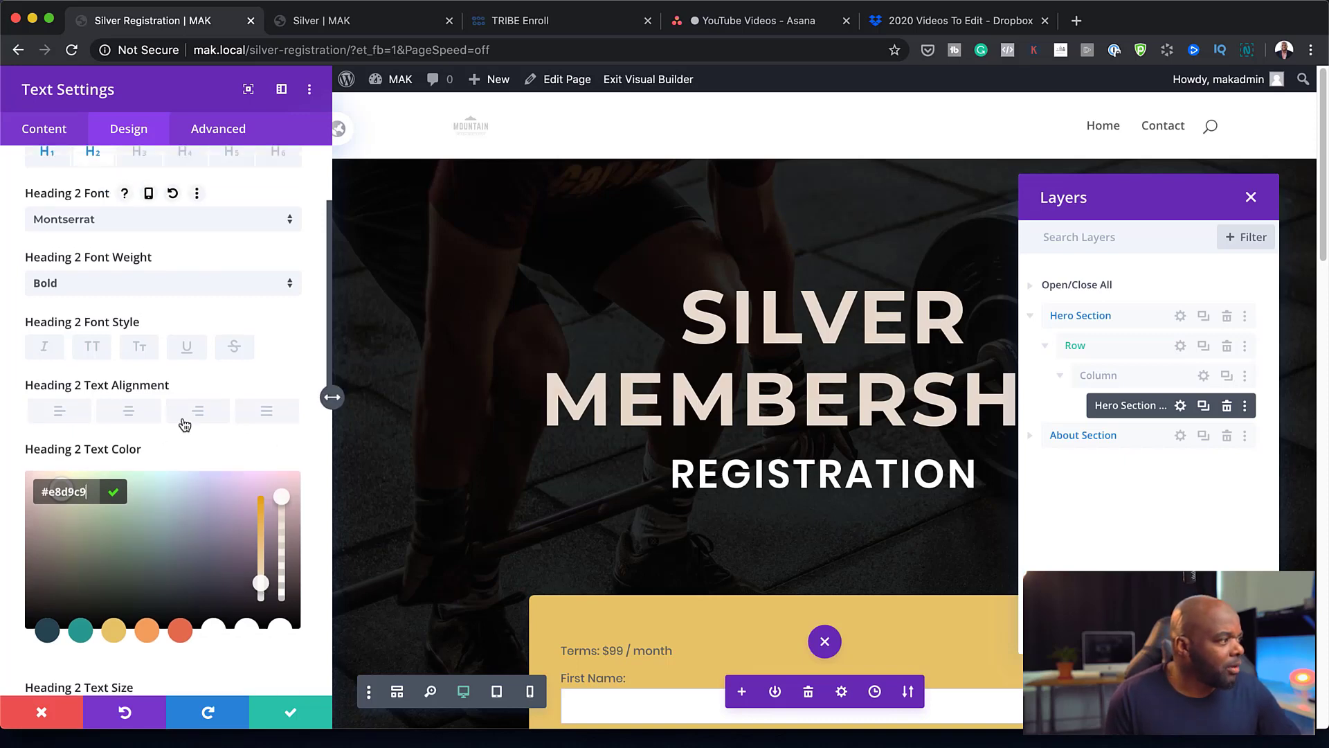
pyautogui.scroll(-5, 185, 424)
pyautogui.scroll(-3, 185, 425)
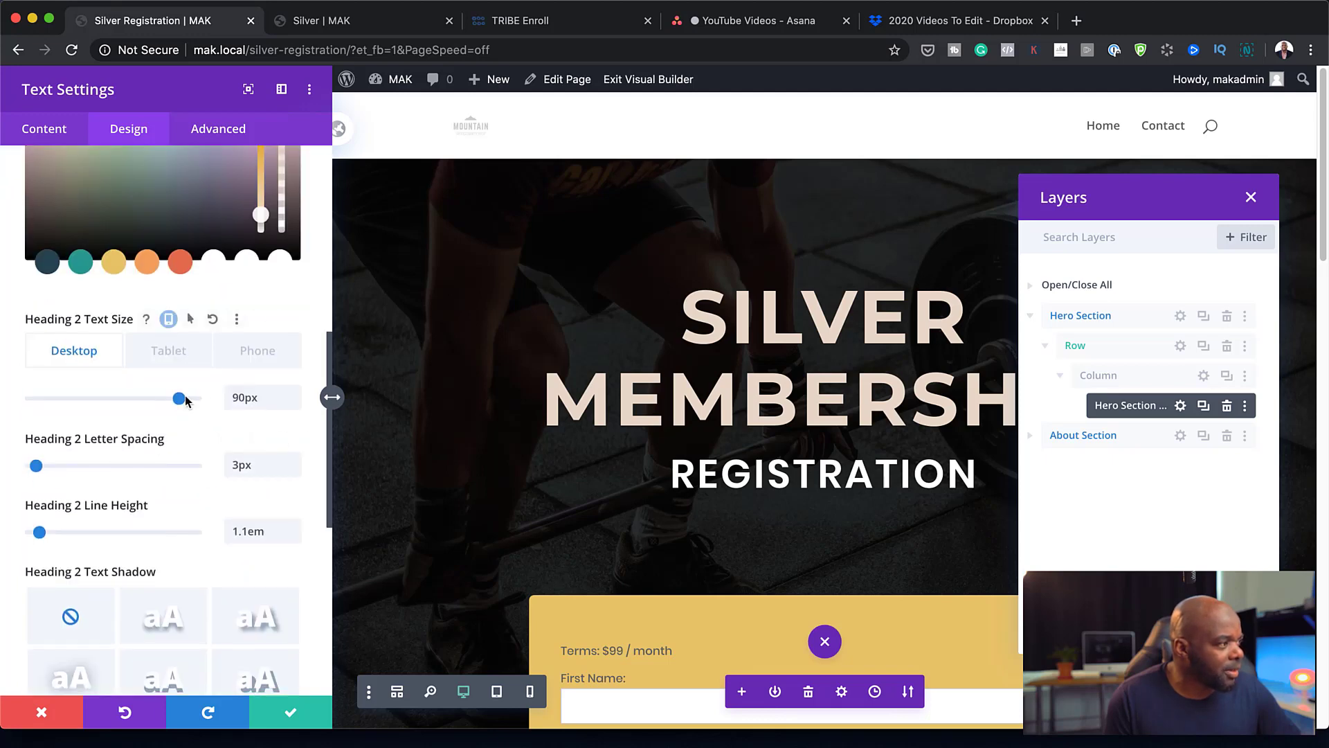
pyautogui.scroll(-2, 173, 320)
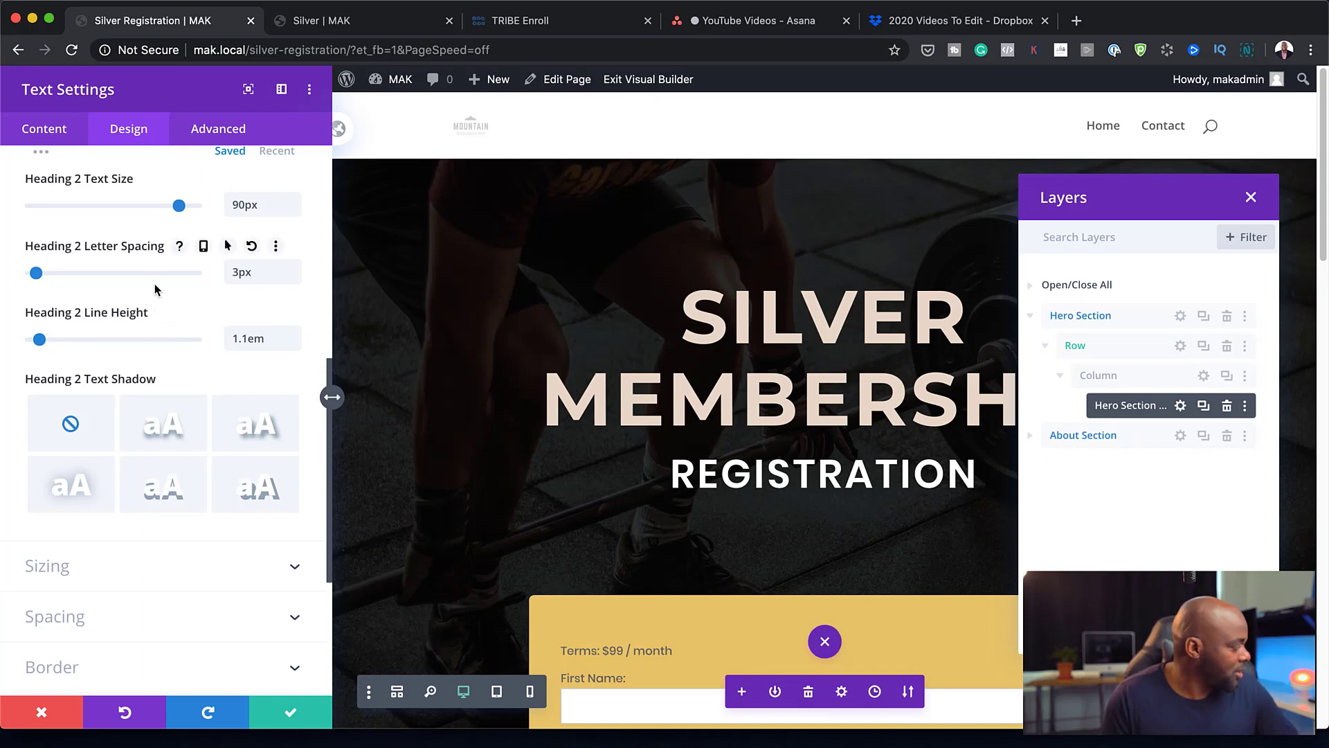
pyautogui.scroll(1, 194, 326)
pyautogui.scroll(1, 193, 326)
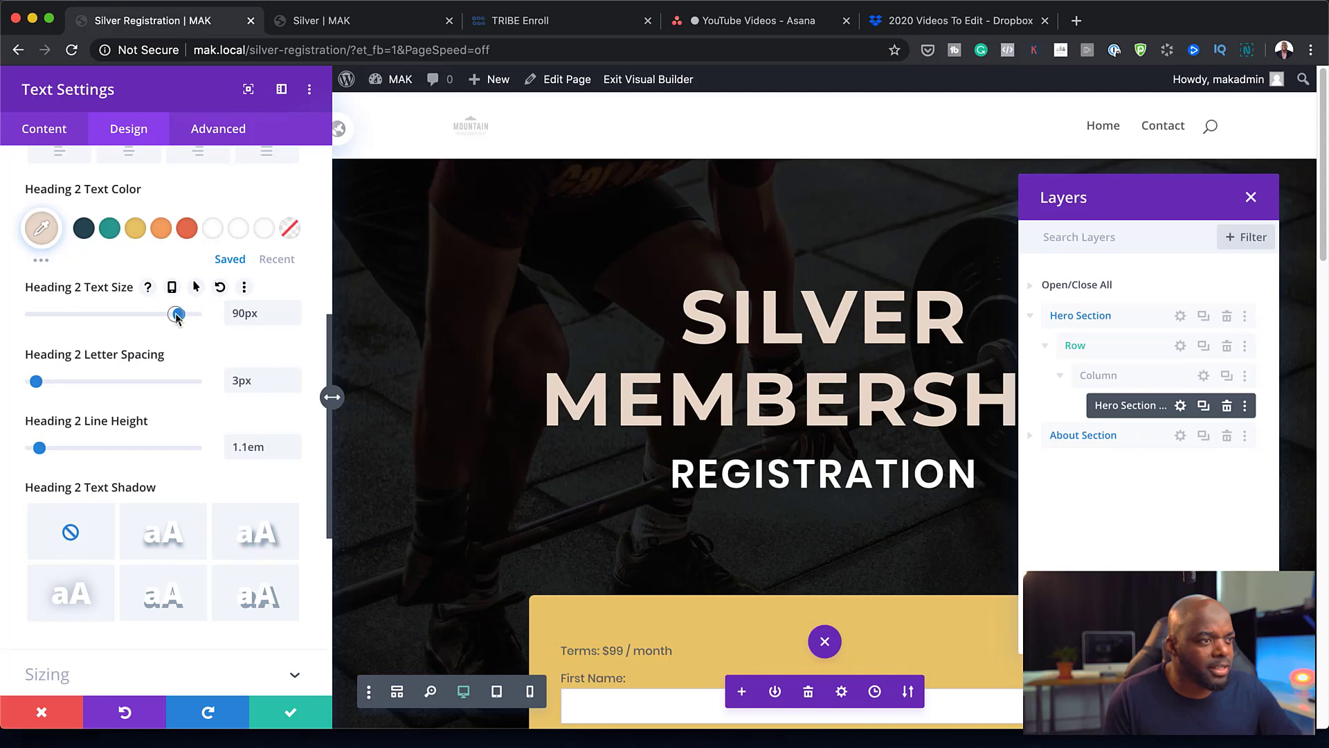
pyautogui.click(172, 290)
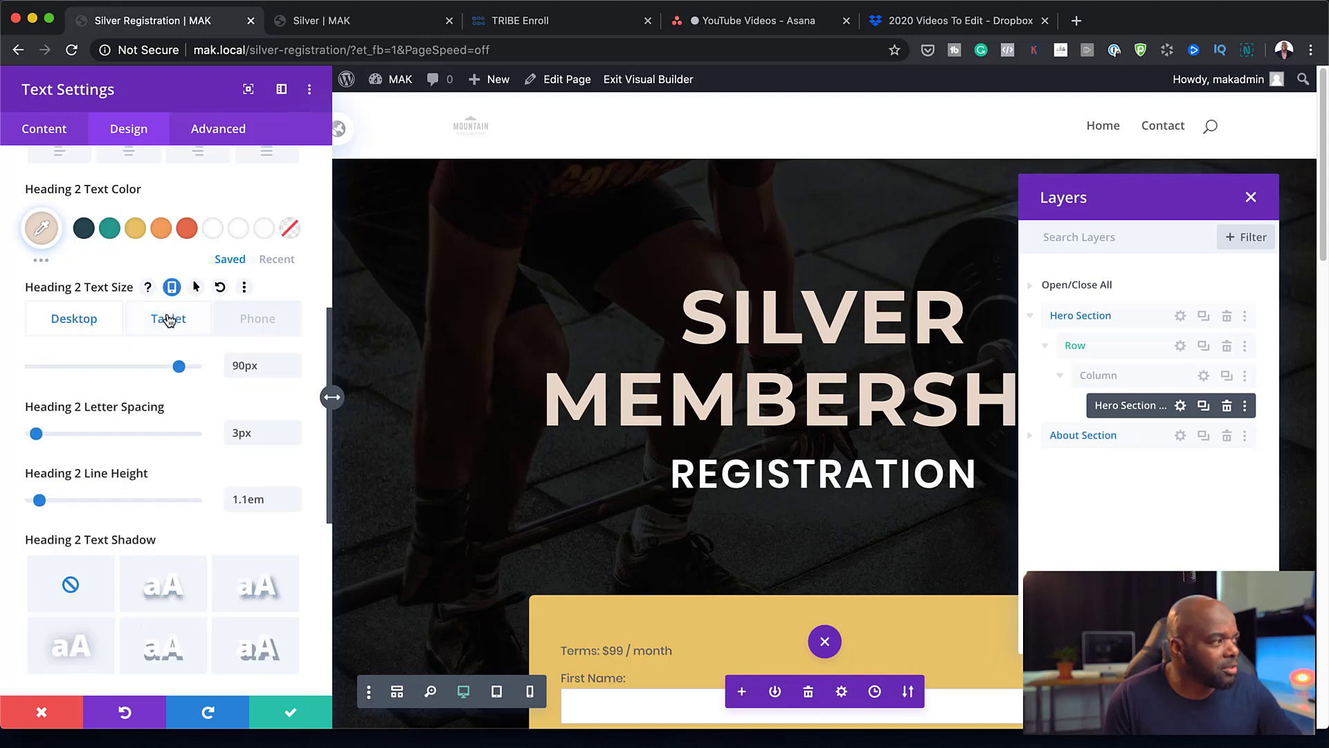
pyautogui.click(169, 319)
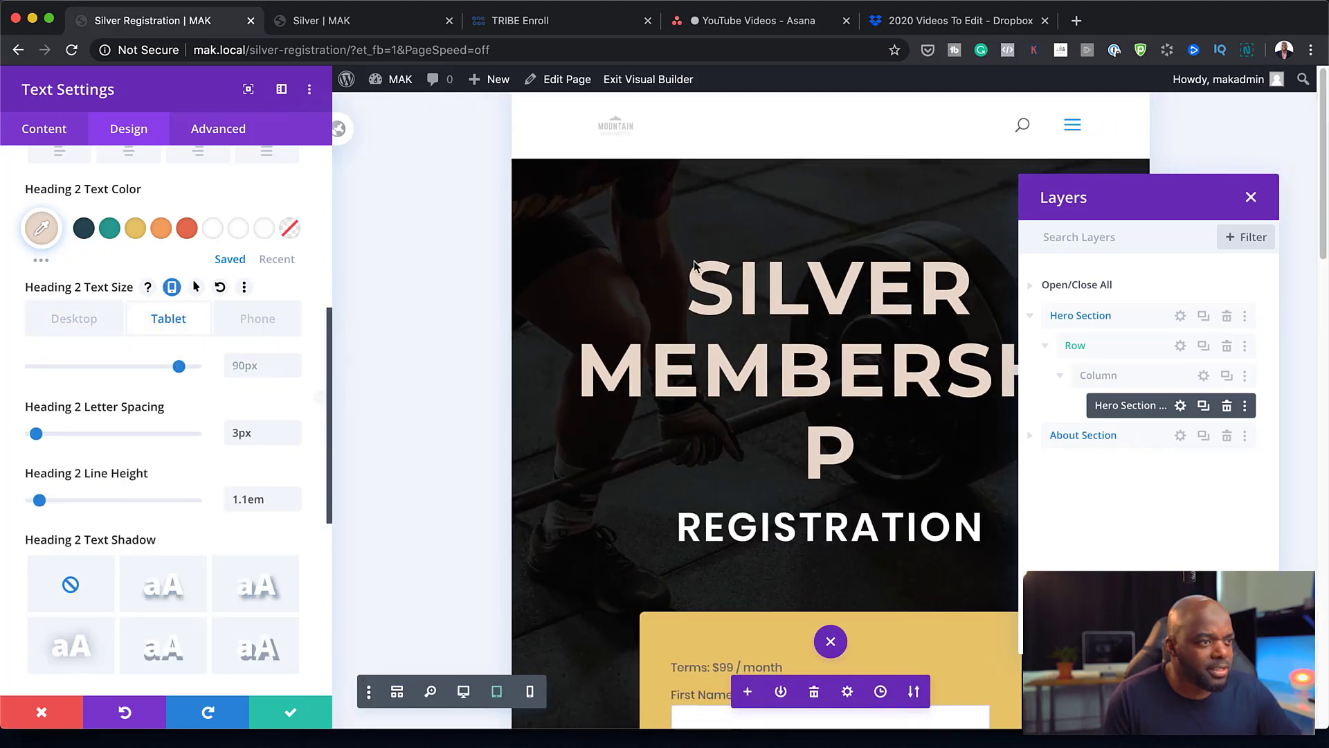
pyautogui.moveTo(181, 367); pyautogui.dragTo(129, 373)
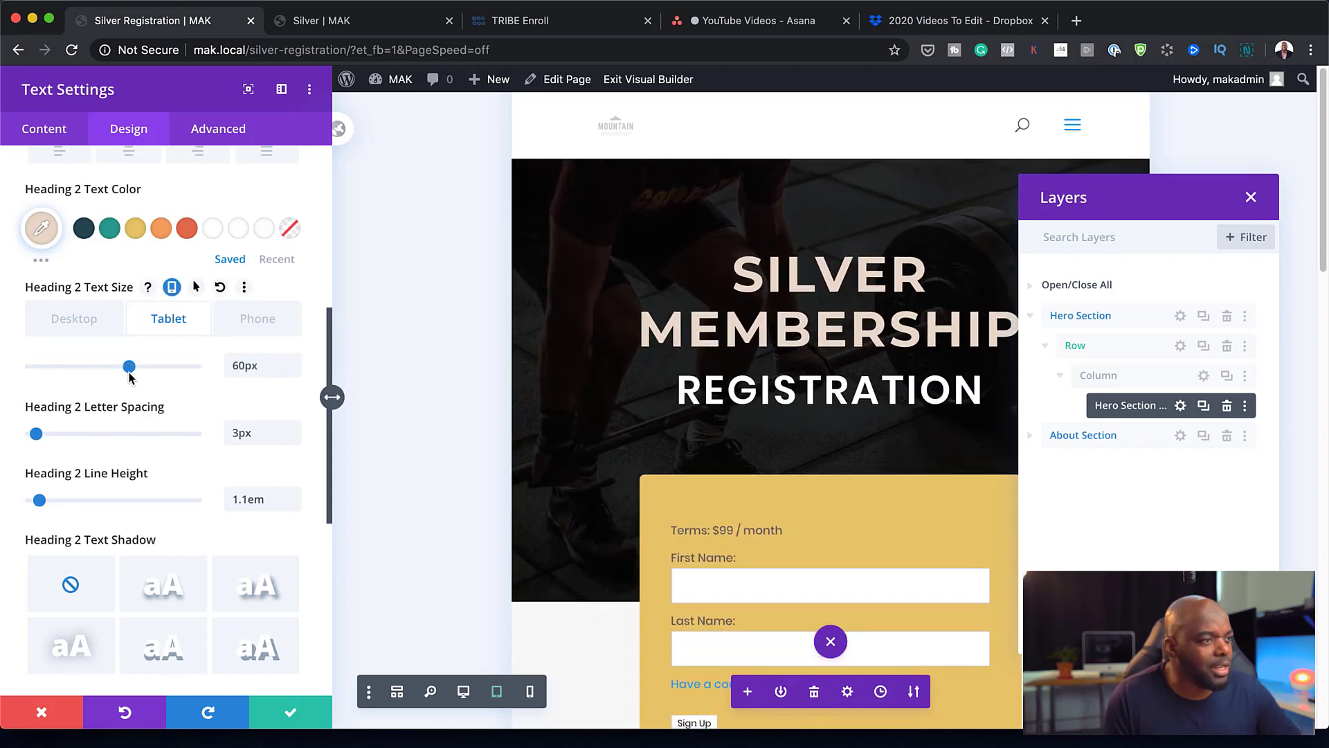
# Set the Heading 2 phone text size to 36px, return to the desktop values, and save the text module
pyautogui.click(256, 320)
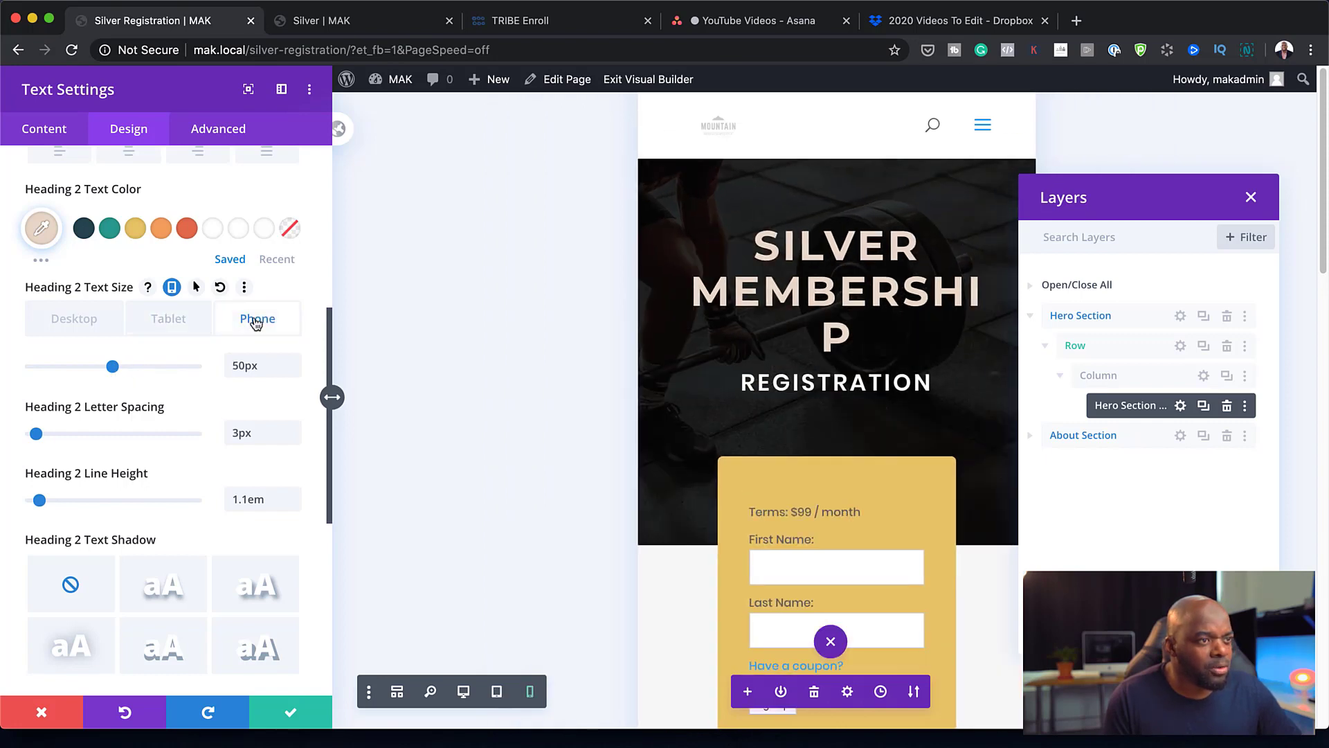
pyautogui.moveTo(111, 369); pyautogui.dragTo(91, 377)
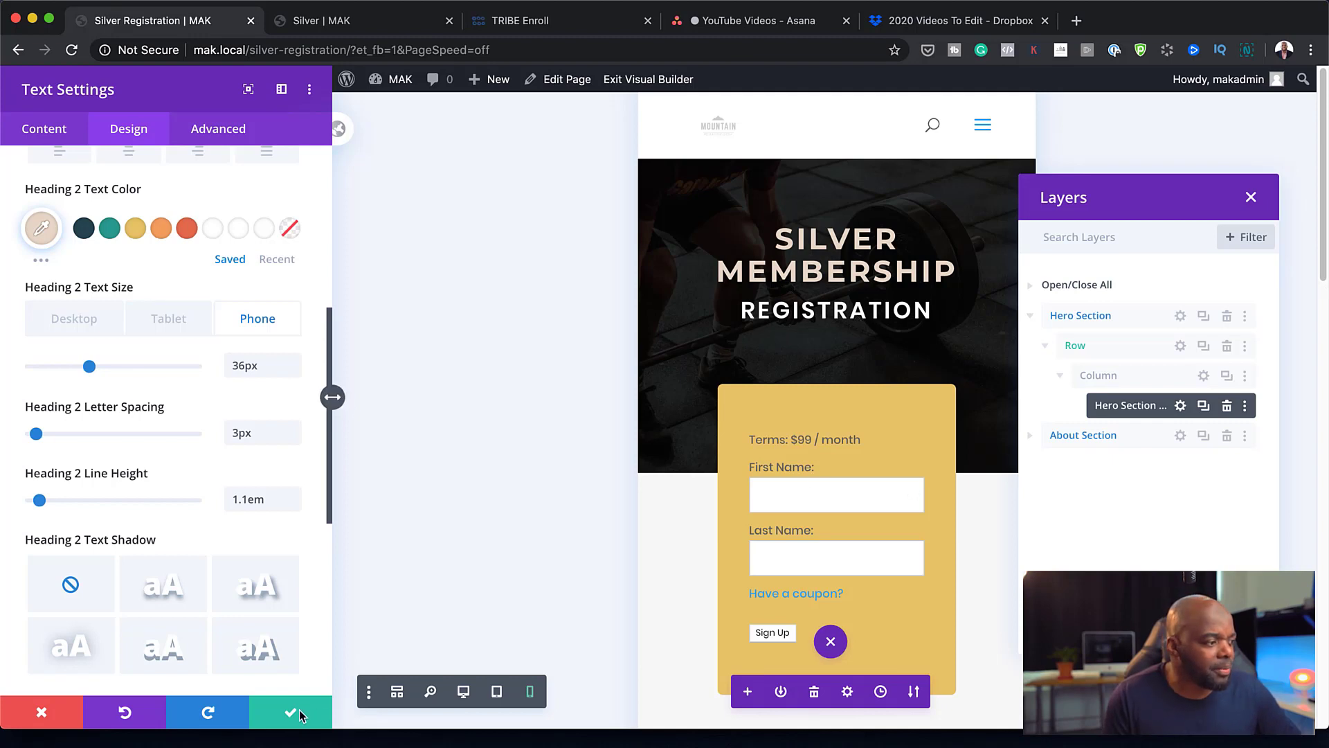
pyautogui.click(67, 317)
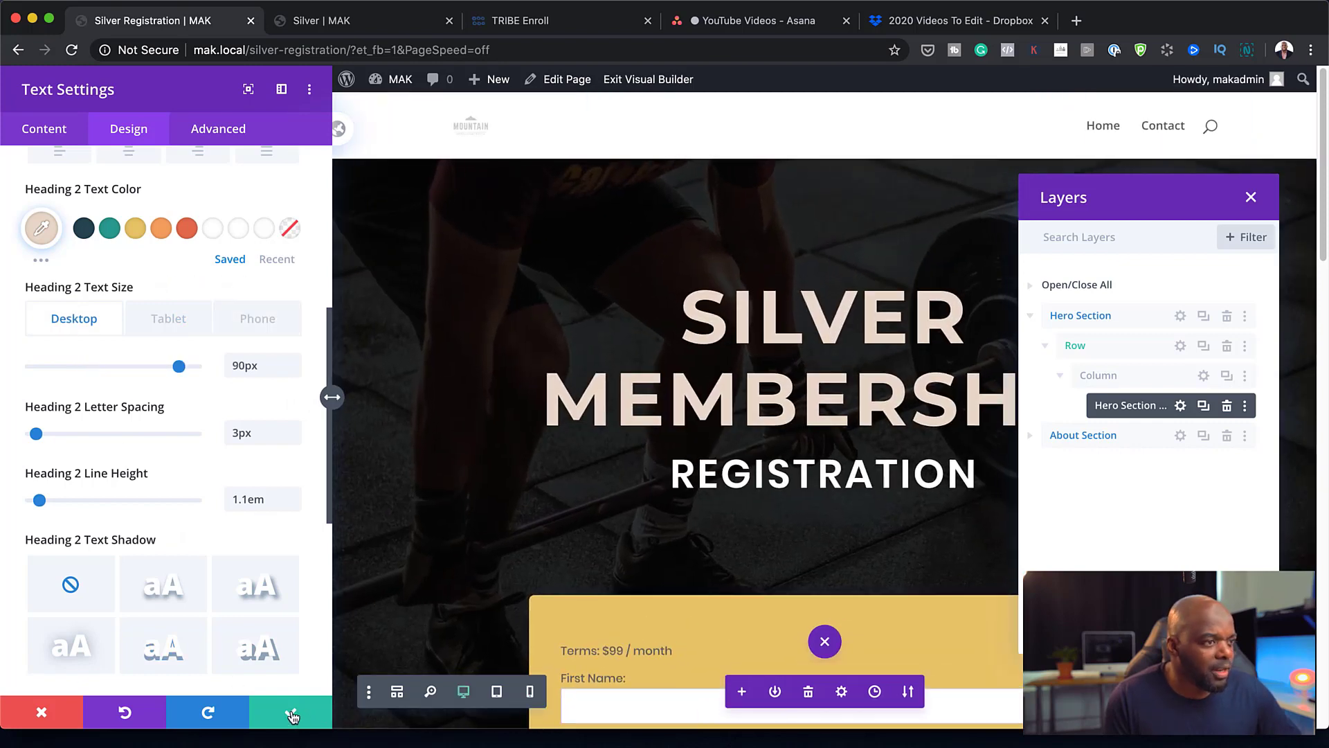
pyautogui.click(293, 717)
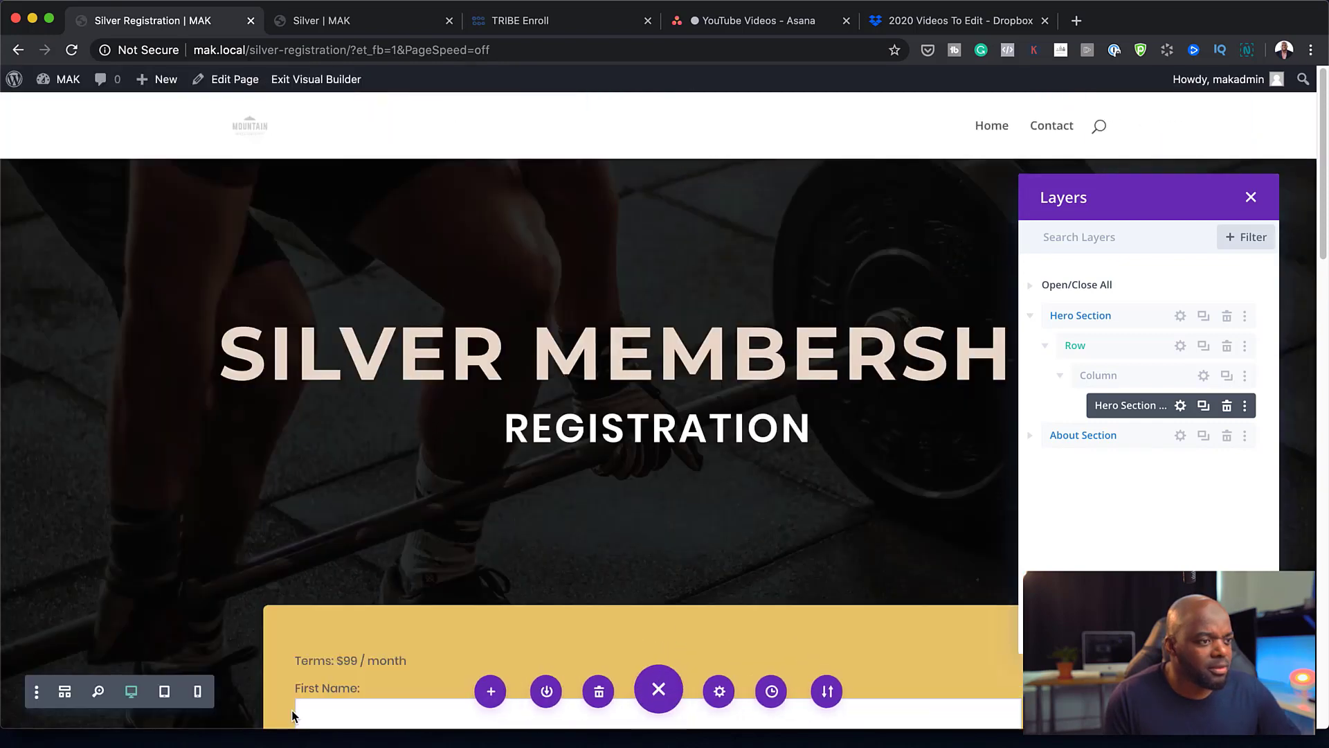
# Reopen the hero text module and set the H1 desktop text size to 30px with 14px letter spacing, saving the changes
pyautogui.click(1181, 405)
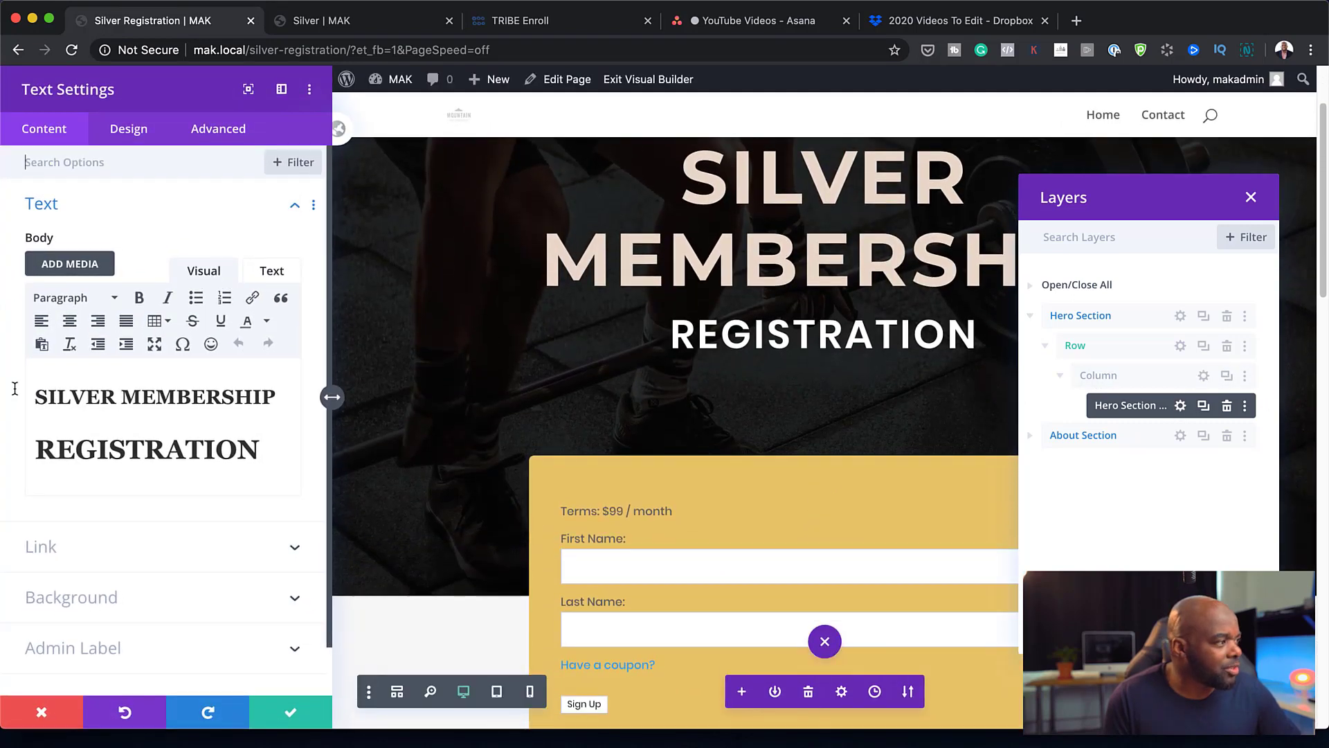
pyautogui.moveTo(261, 449); pyautogui.dragTo(3, 451)
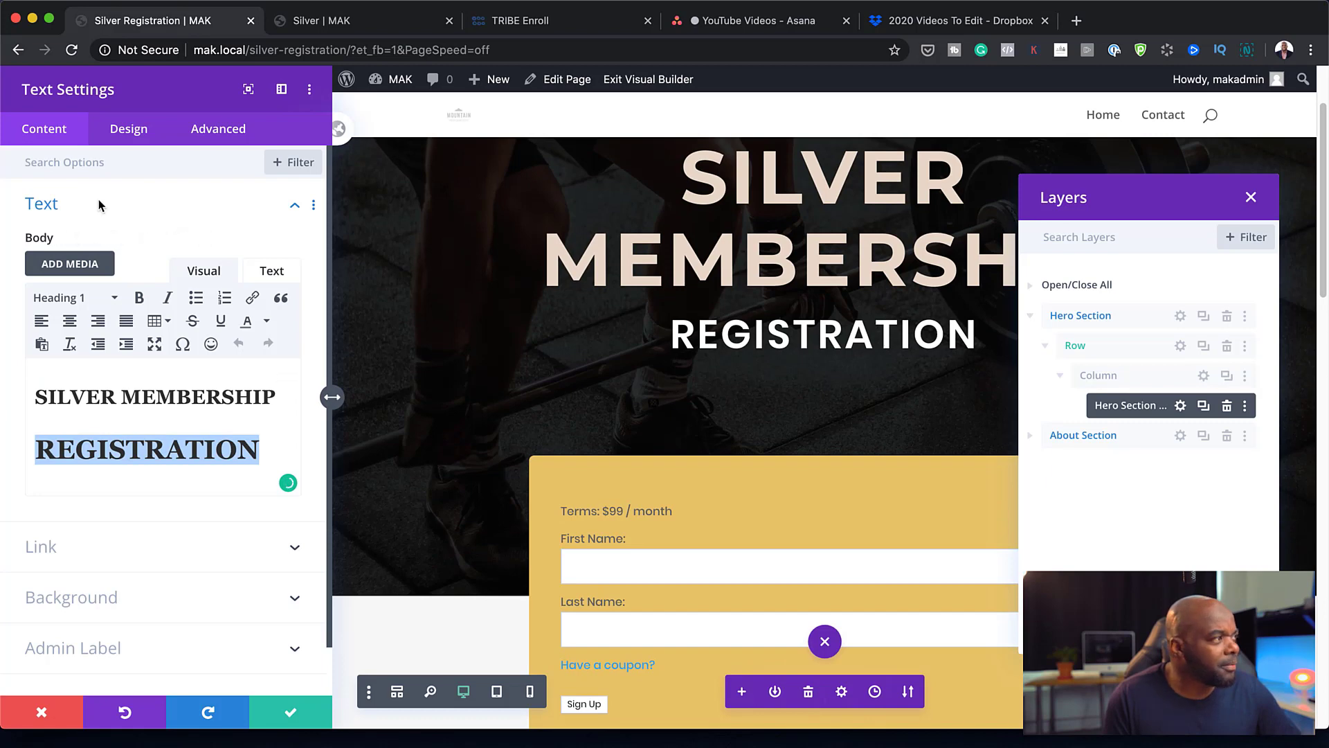
pyautogui.click(138, 131)
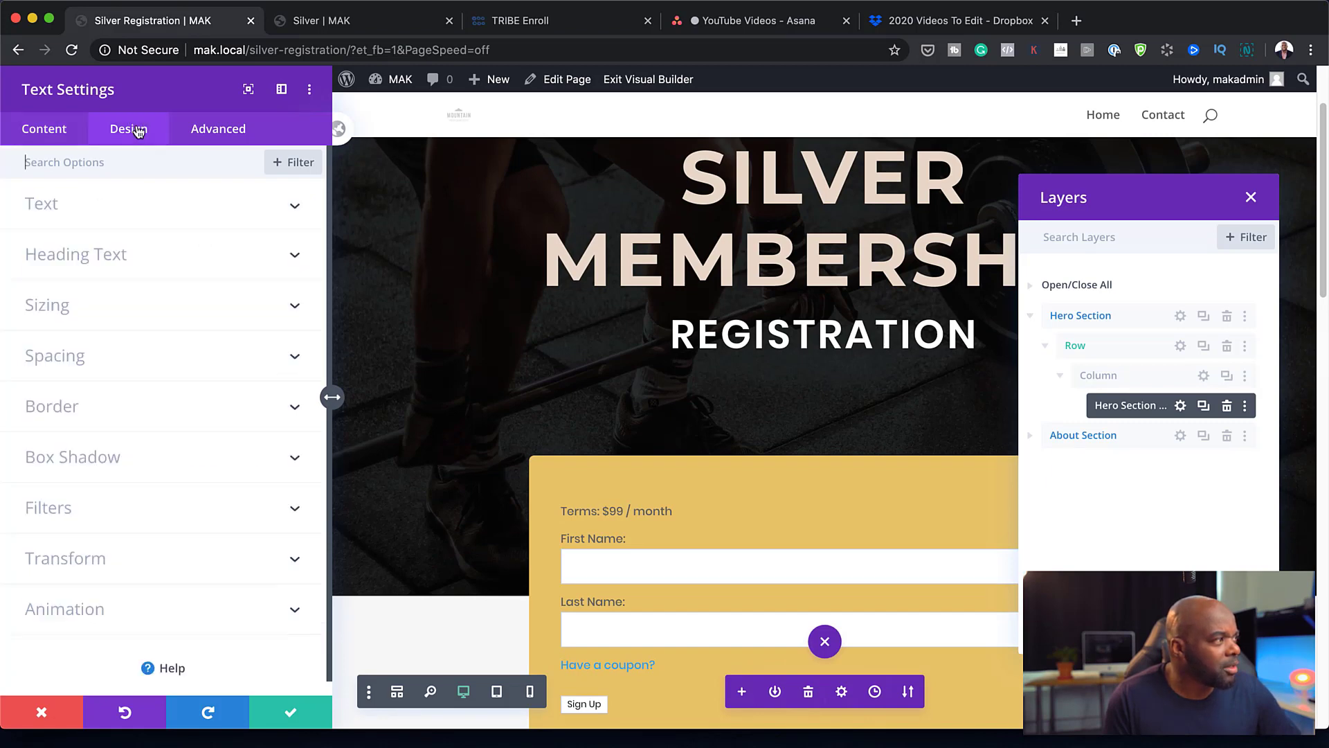
pyautogui.click(88, 256)
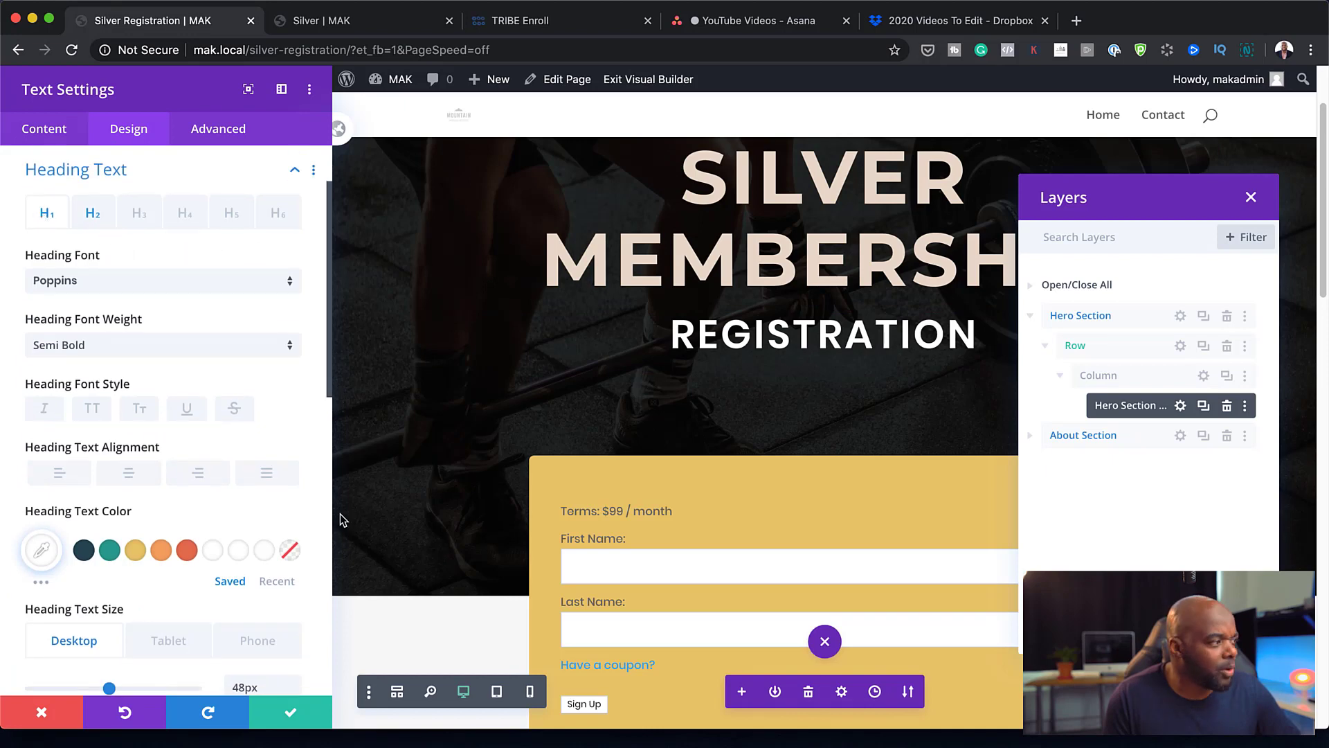
pyautogui.scroll(-2, 236, 581)
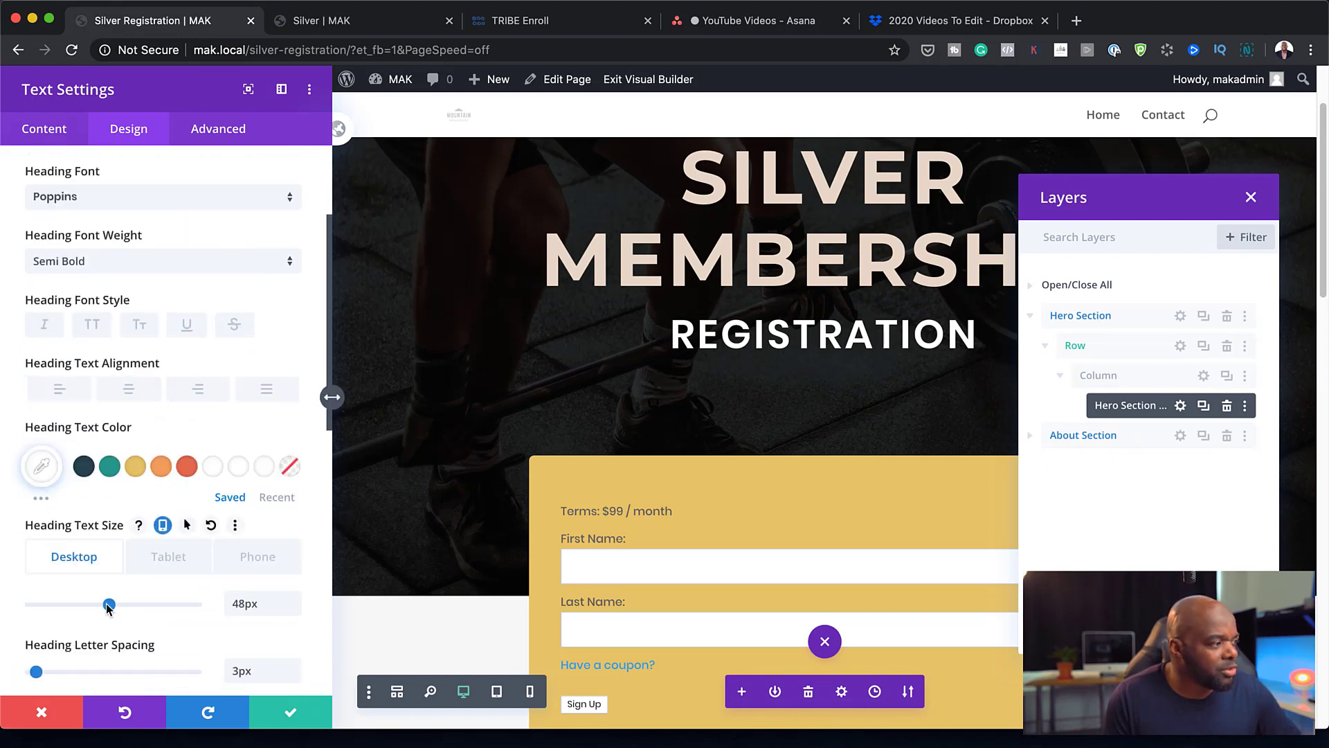
pyautogui.moveTo(109, 604); pyautogui.dragTo(55, 618)
pyautogui.scroll(-2, 218, 606)
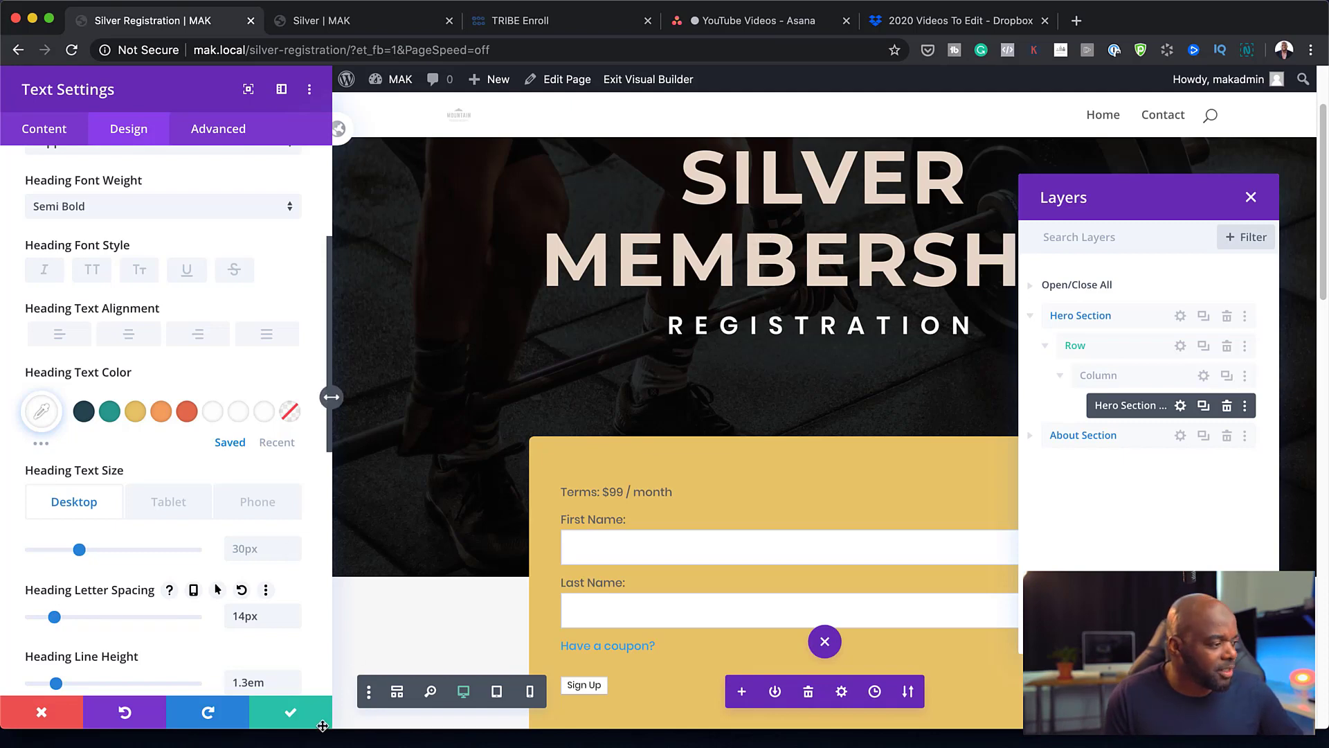
pyautogui.click(290, 714)
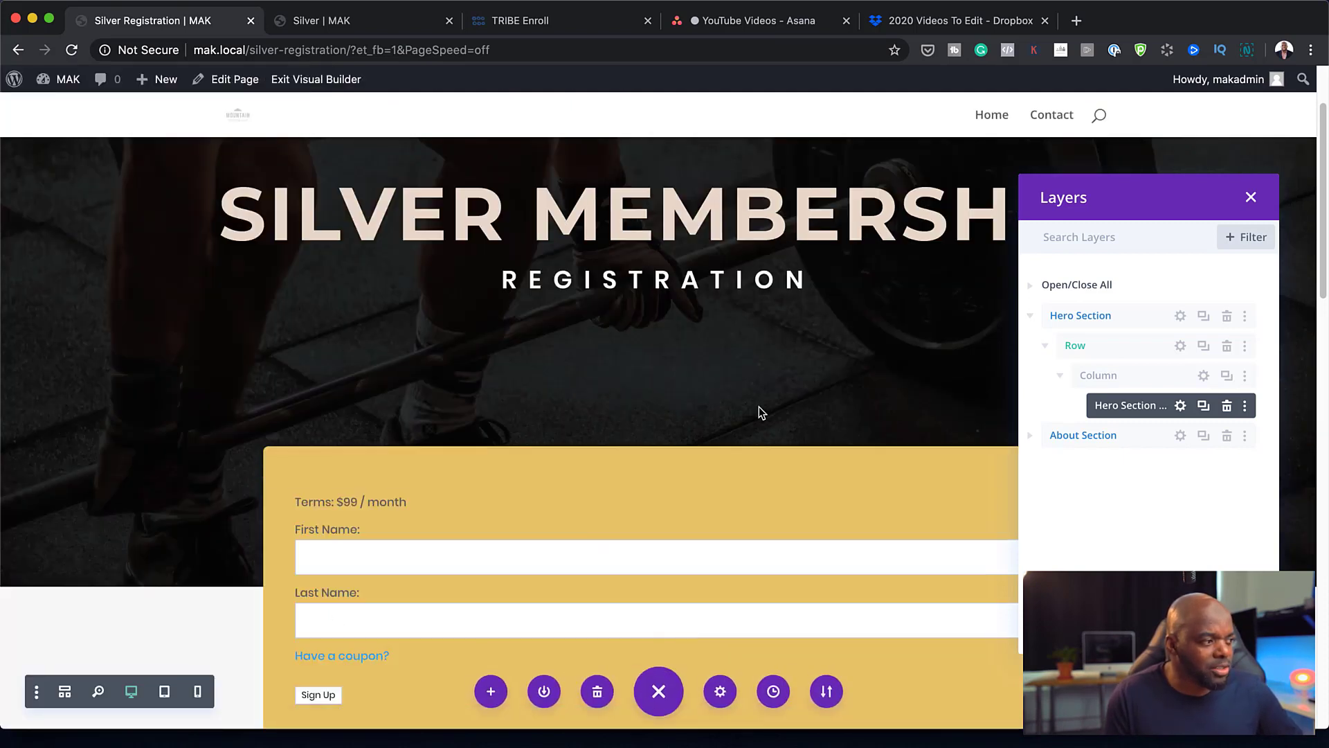
# Close the layers list and exit the visual builder to the live Silver registration page
pyautogui.click(1251, 200)
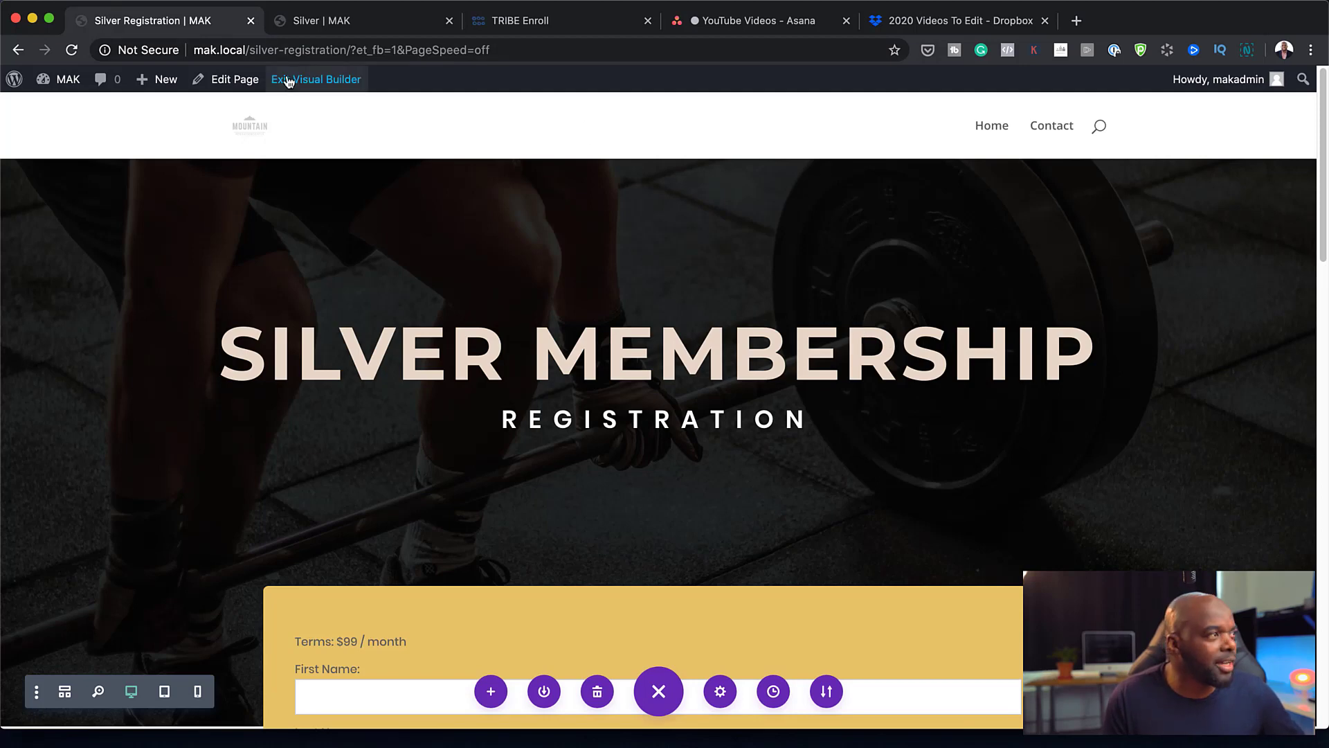
pyautogui.click(333, 80)
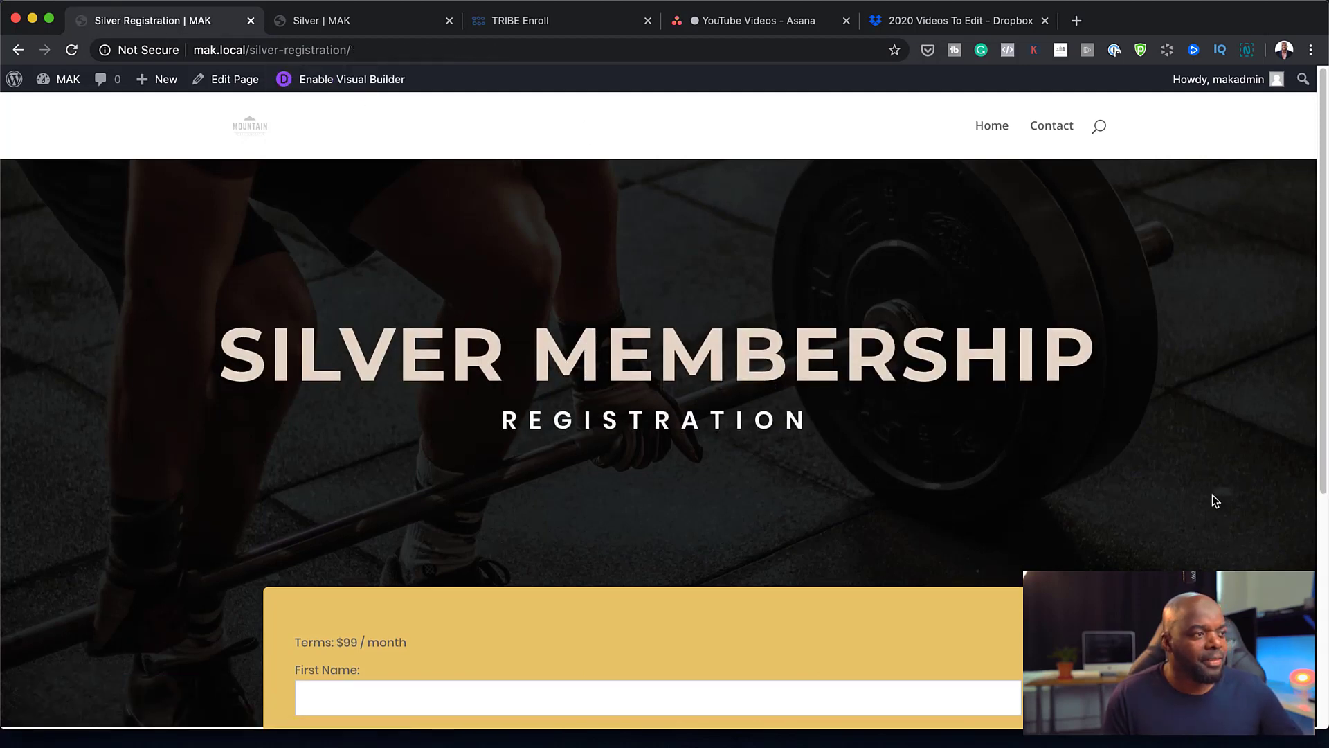
# Review the finished registration page's hero and form, and compare it with the default Silver membership page
pyautogui.scroll(-5, 1213, 496)
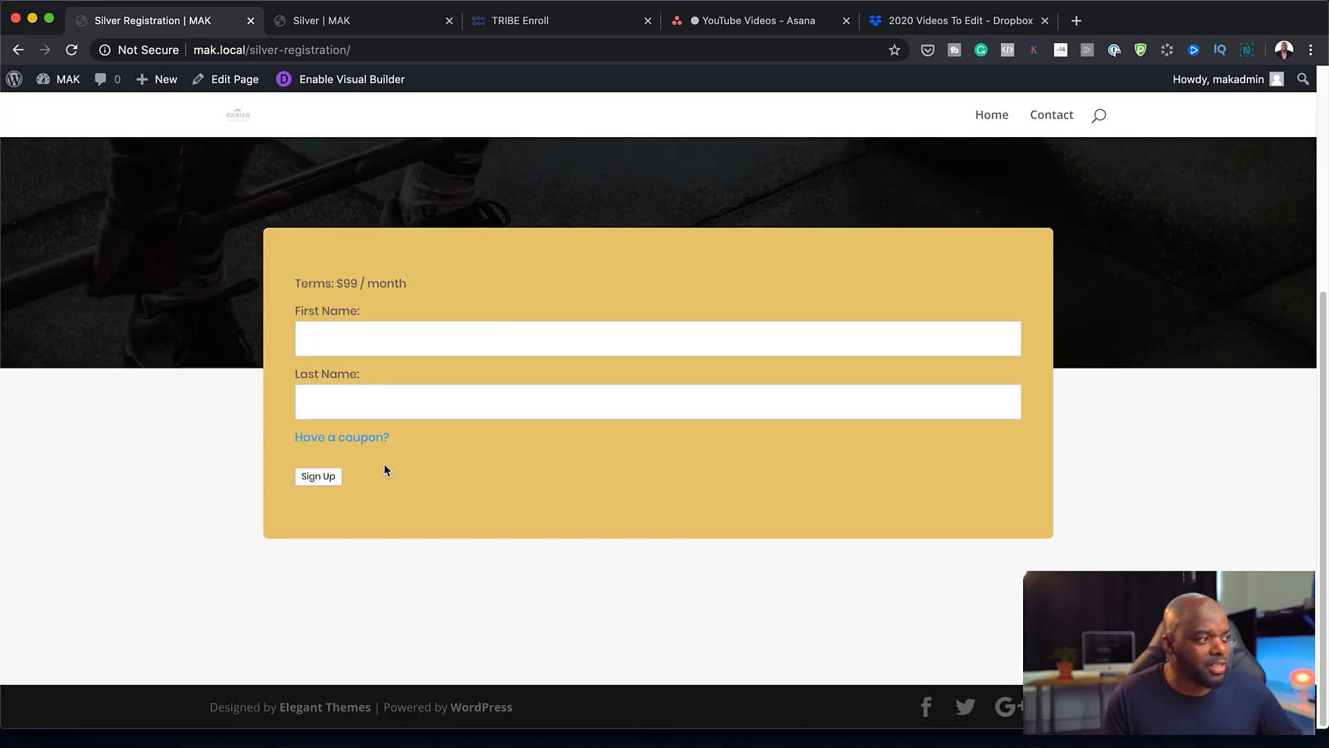
pyautogui.scroll(5, 518, 272)
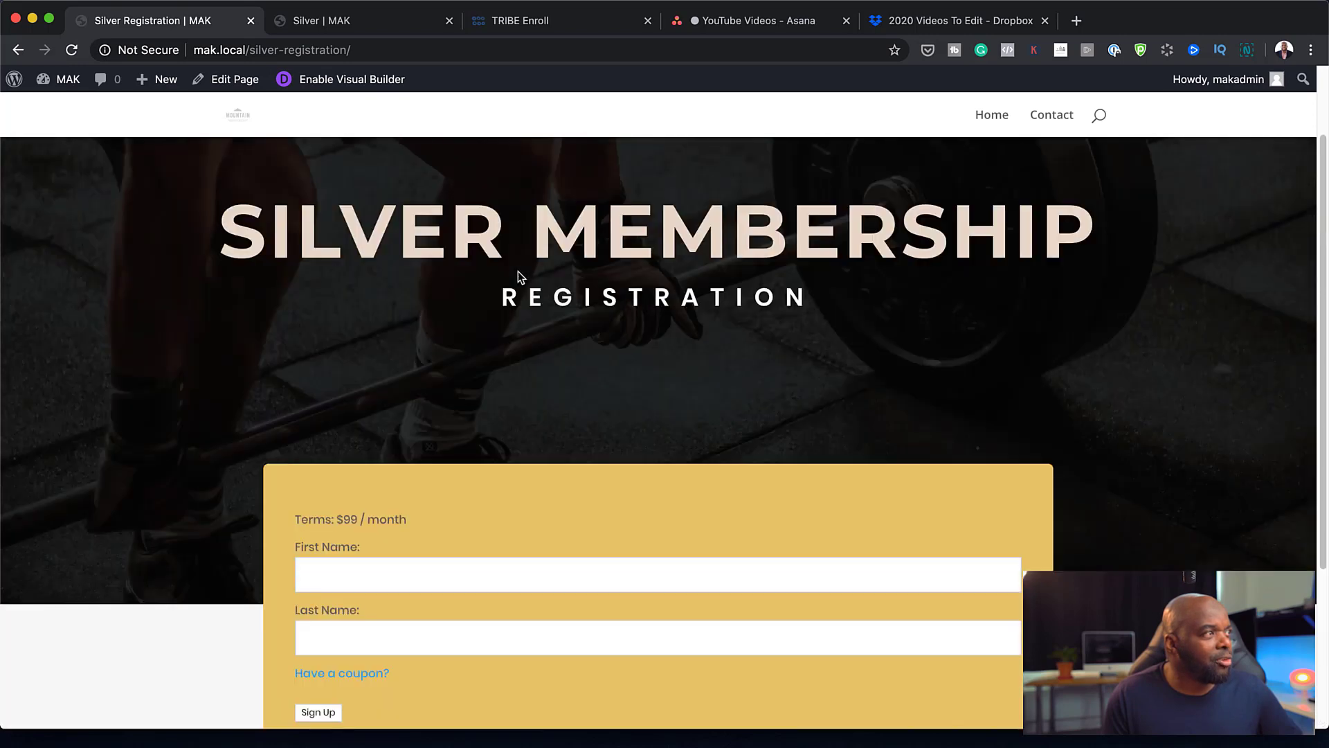
pyautogui.click(392, 23)
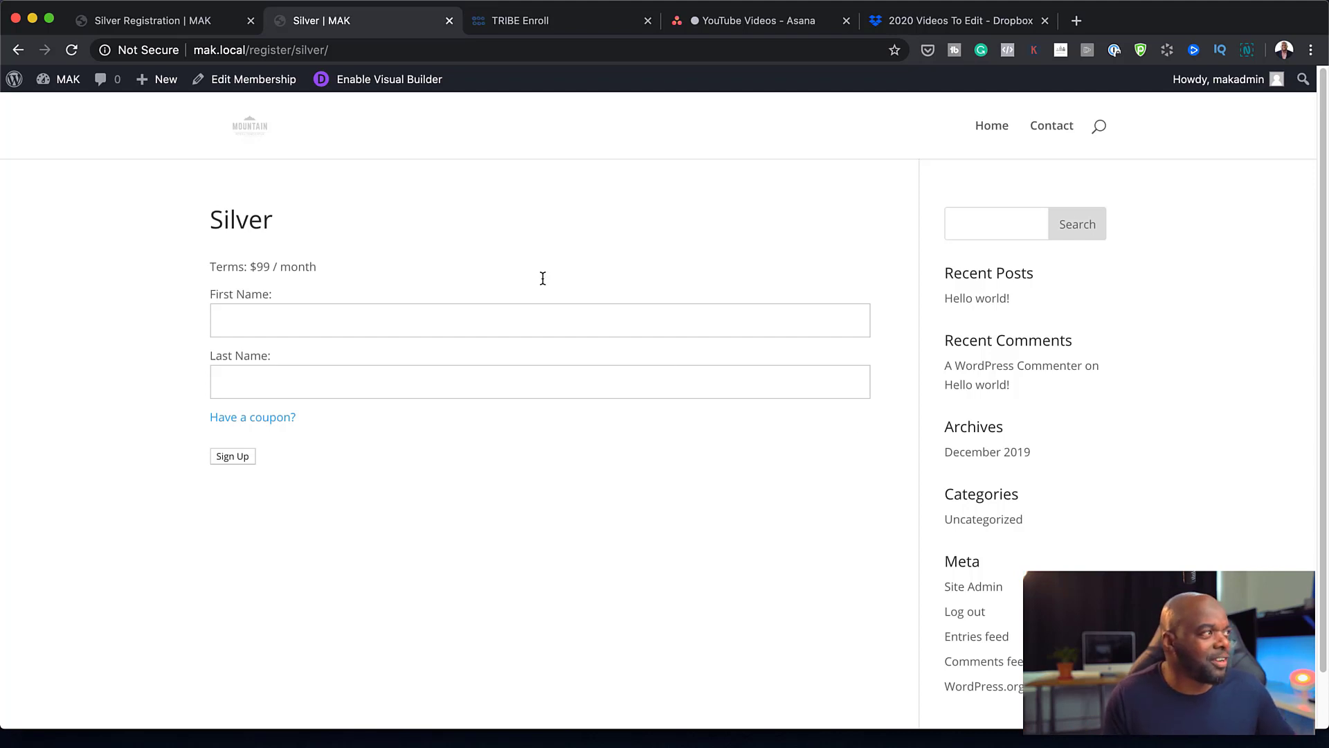
pyautogui.click(205, 30)
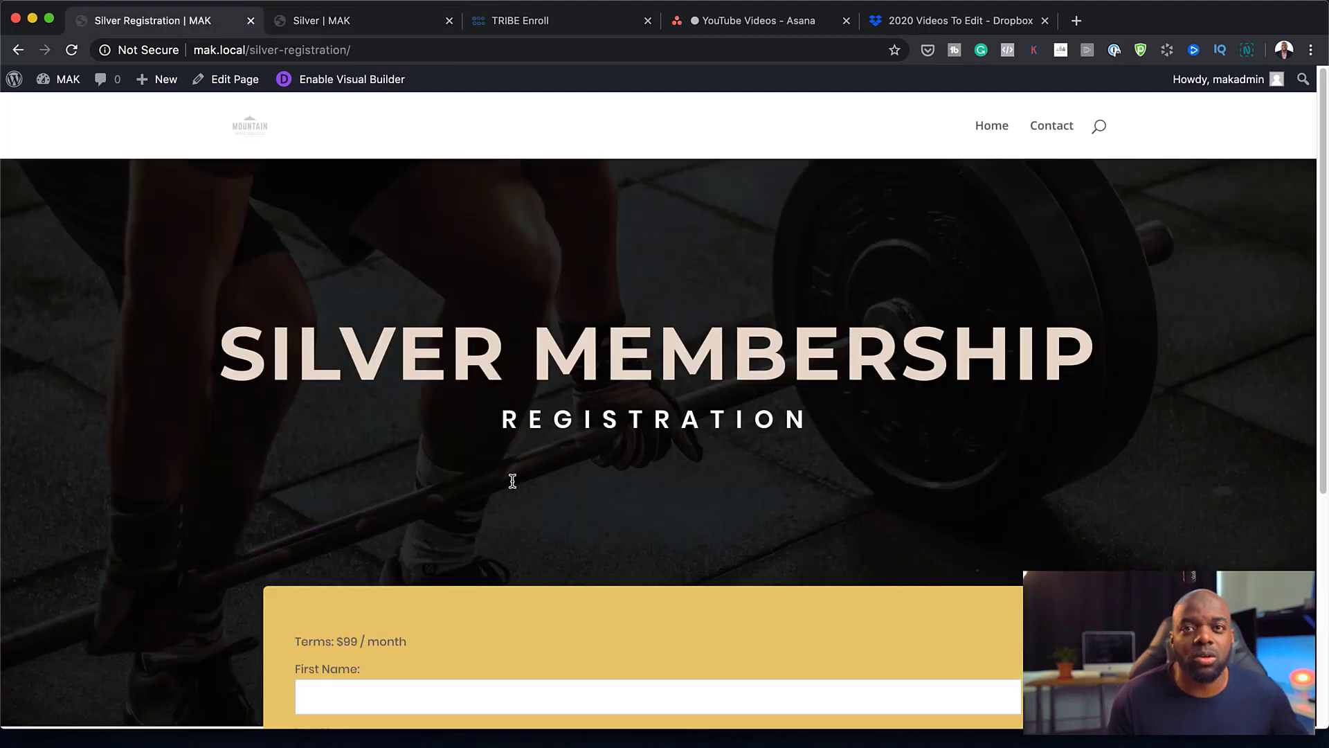